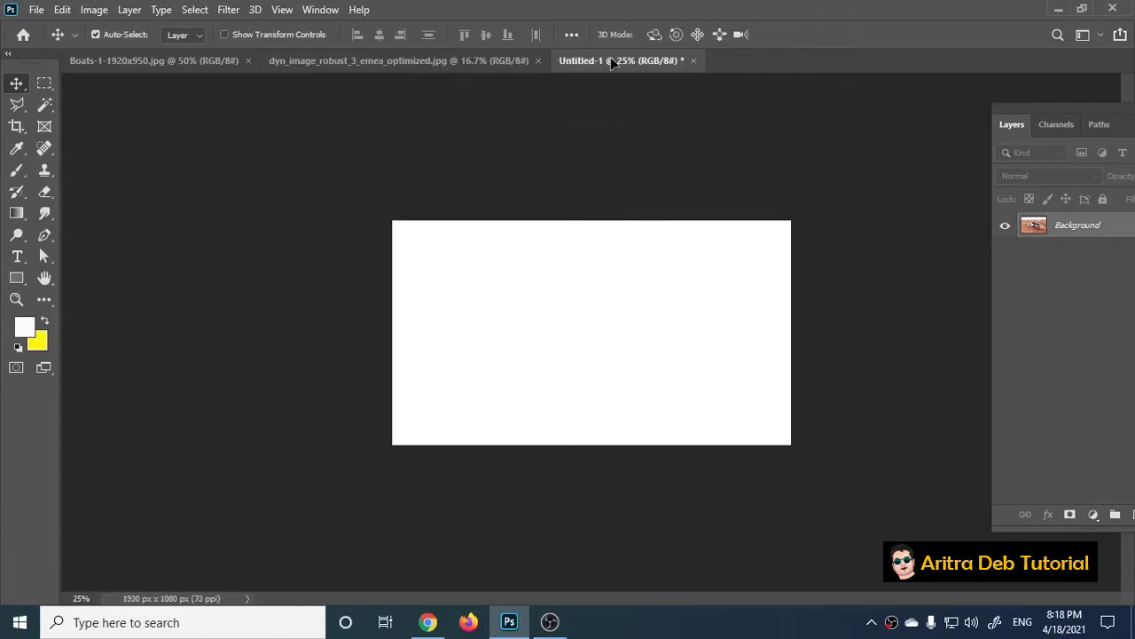
Place the SUV photo into Untitled-1, scaled to 61.14% to fill the canvas and nudged down.
{"action": "left_click_drag", "start_coordinate": [667, 334], "coordinate": [573, 364]}
{"action": "key", "text": "ctrl+t"}
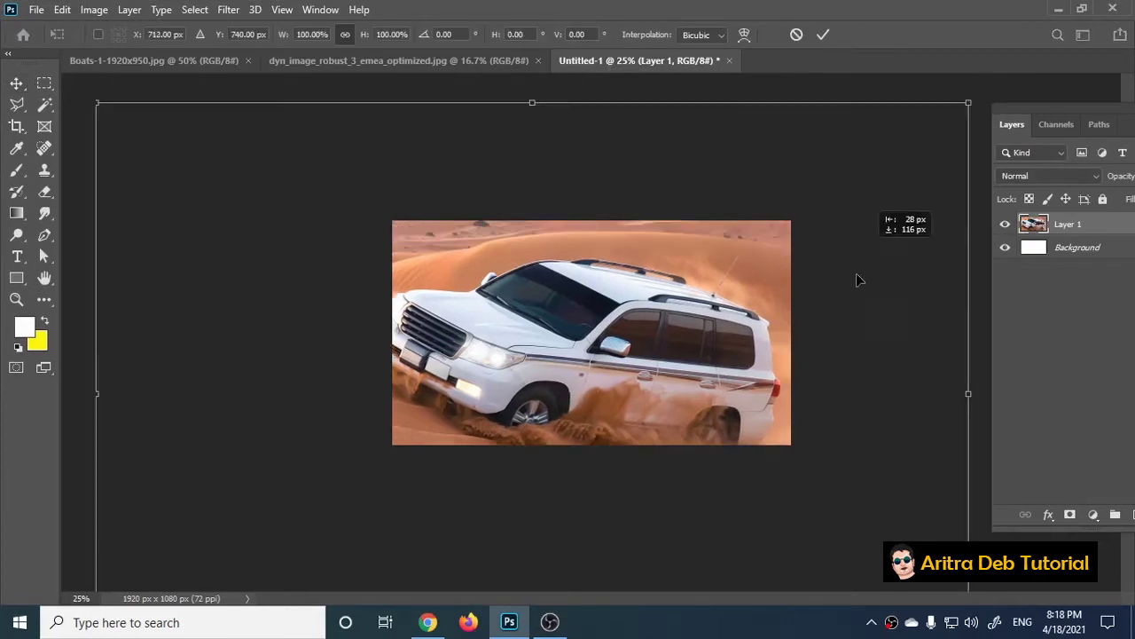
{"action": "left_click_drag", "start_coordinate": [952, 142], "coordinate": [780, 232]}
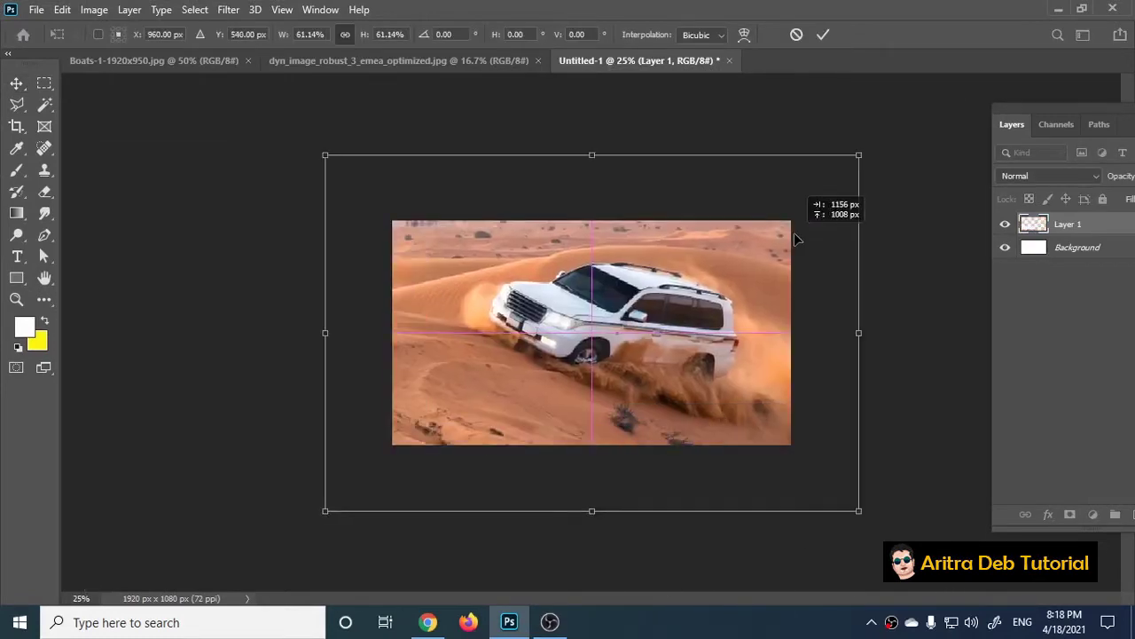
{"action": "key", "text": "Return"}
{"action": "key", "text": "ctrl+plus"}
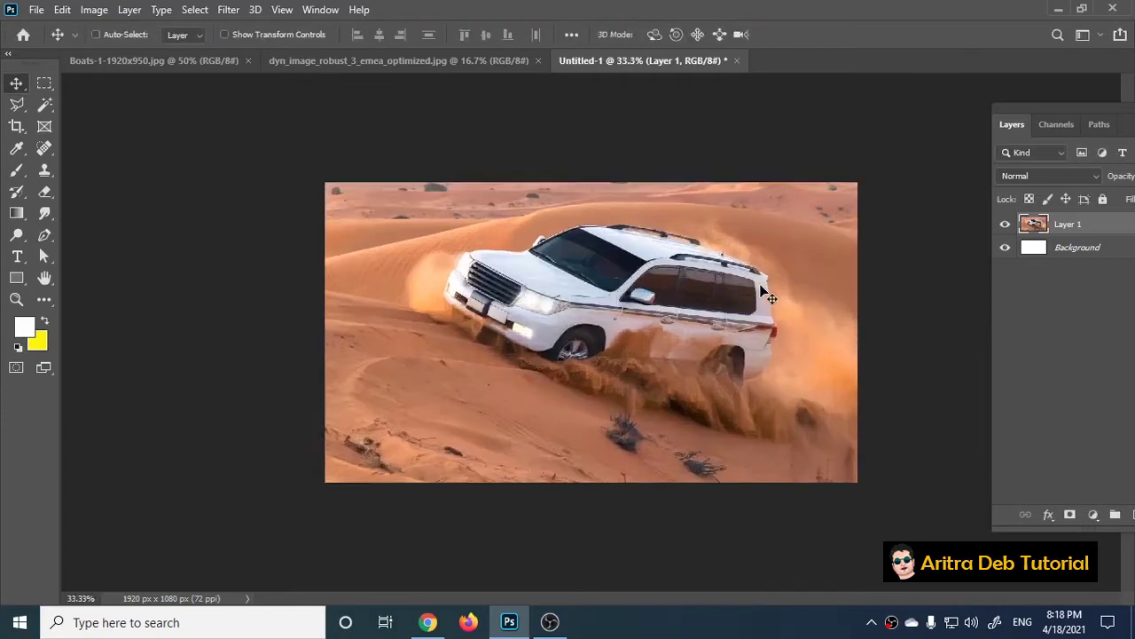
{"action": "left_click_drag", "start_coordinate": [695, 323], "coordinate": [694, 337]}
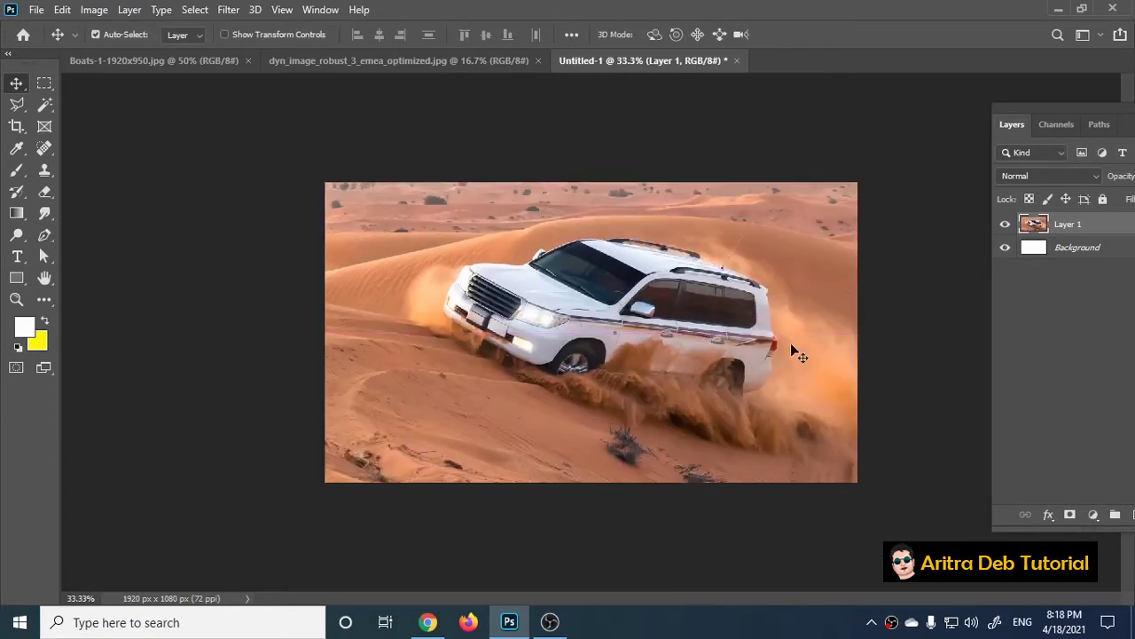
{"action": "left_click", "coordinate": [312, 61]}
Select the speedboat in Boats-1 and paste it into the desert composite as a new layer.
{"action": "left_click", "coordinate": [153, 60]}
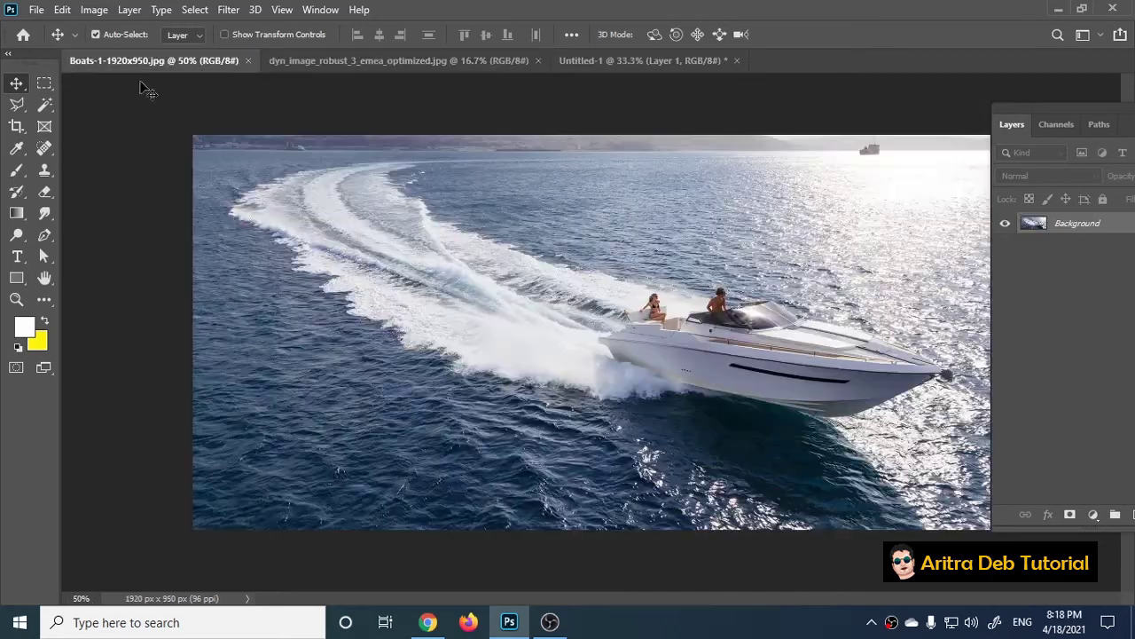
{"action": "left_click", "coordinate": [44, 83]}
{"action": "left_click_drag", "start_coordinate": [537, 244], "coordinate": [965, 461]}
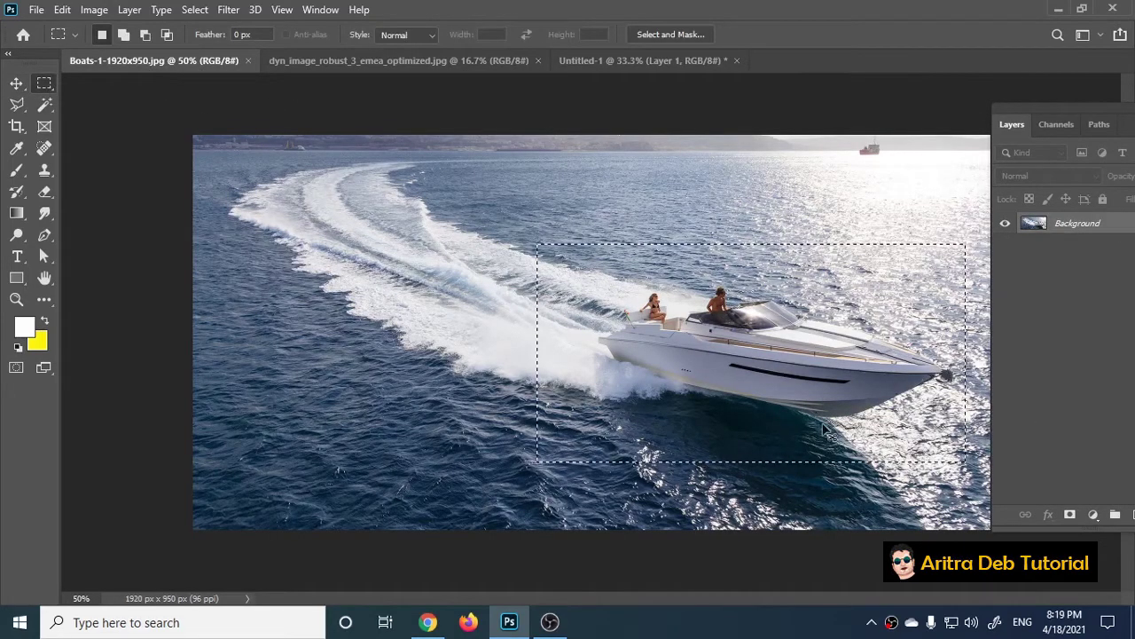
{"action": "left_click", "coordinate": [643, 60]}
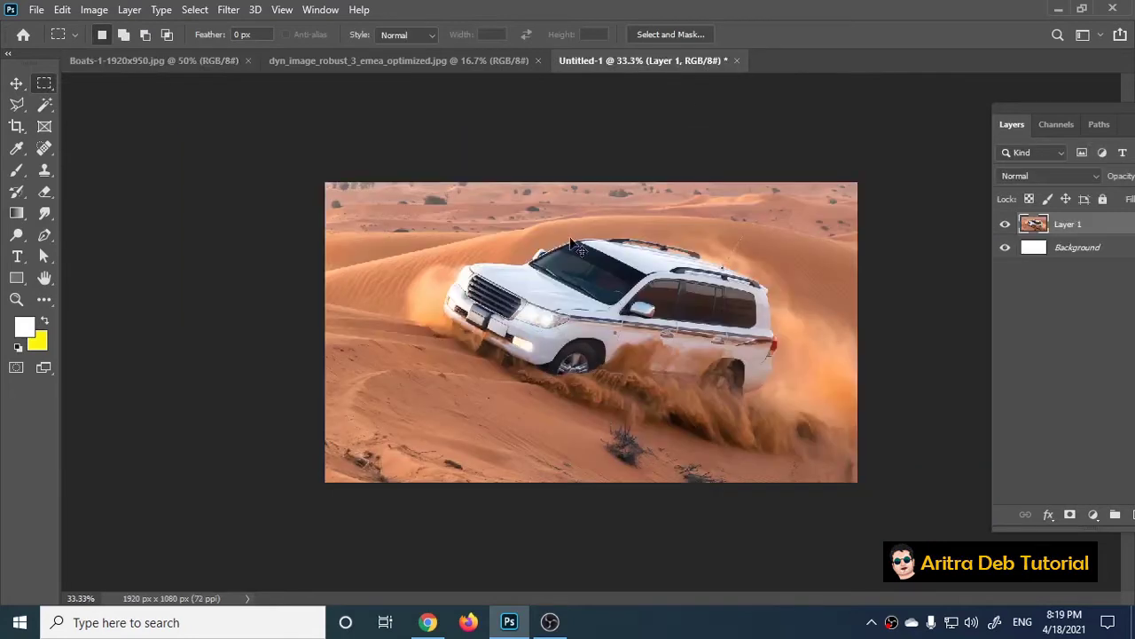
{"action": "key", "text": "ctrl+v"}
Flip the boat layer horizontally and enlarge it over the SUV.
{"action": "key", "text": "ctrl+plus"}
{"action": "key", "text": "ctrl+plus"}
{"action": "key", "text": "ctrl+minus"}
{"action": "left_click", "coordinate": [16, 83]}
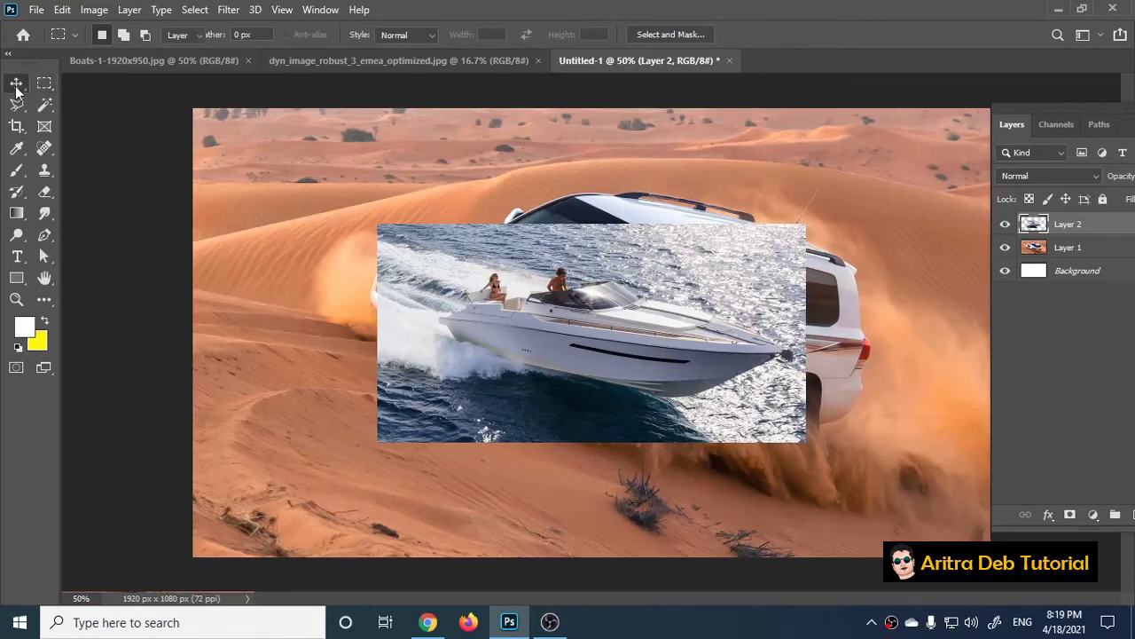
{"action": "key", "text": "ctrl+t"}
{"action": "right_click", "coordinate": [673, 322]}
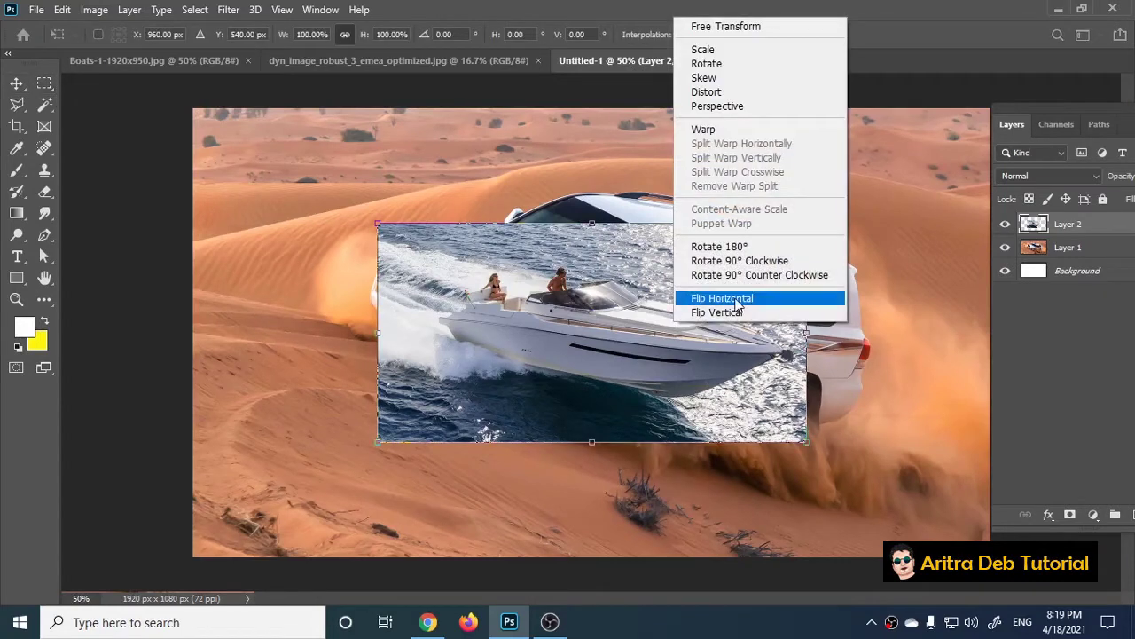
{"action": "left_click", "coordinate": [727, 298]}
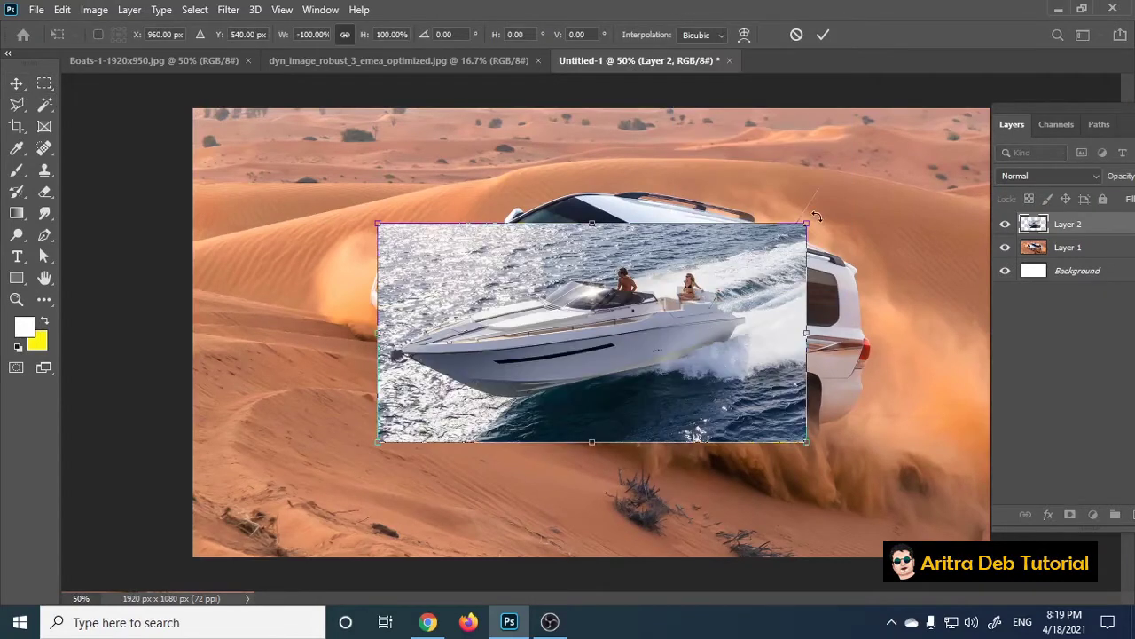
{"action": "left_click_drag", "start_coordinate": [806, 224], "coordinate": [945, 151]}
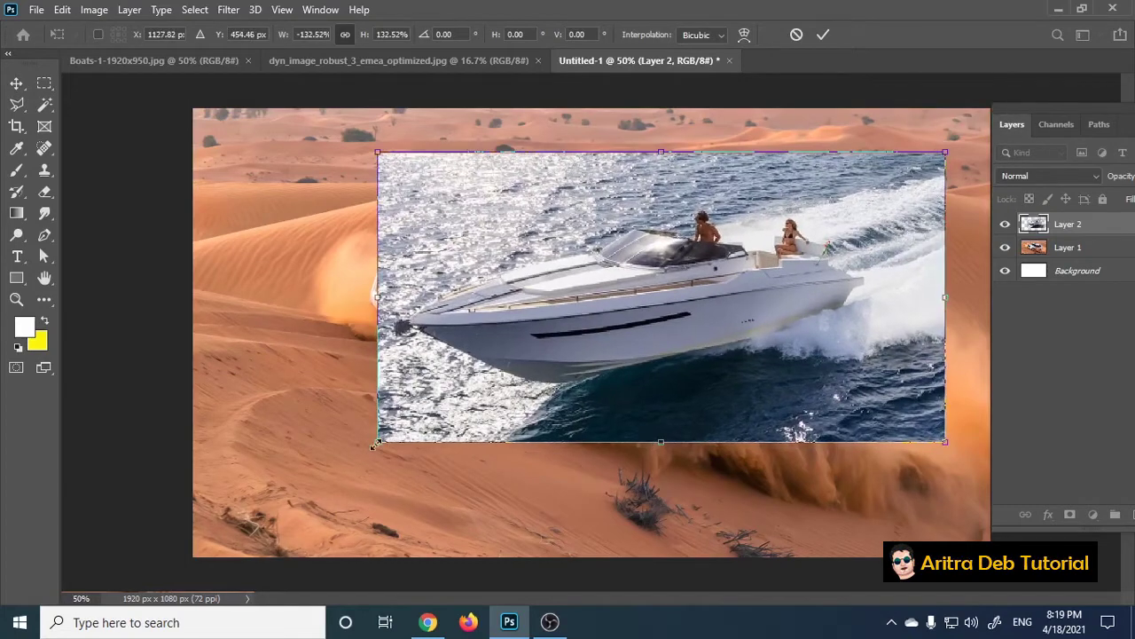
{"action": "left_click_drag", "start_coordinate": [373, 445], "coordinate": [258, 502]}
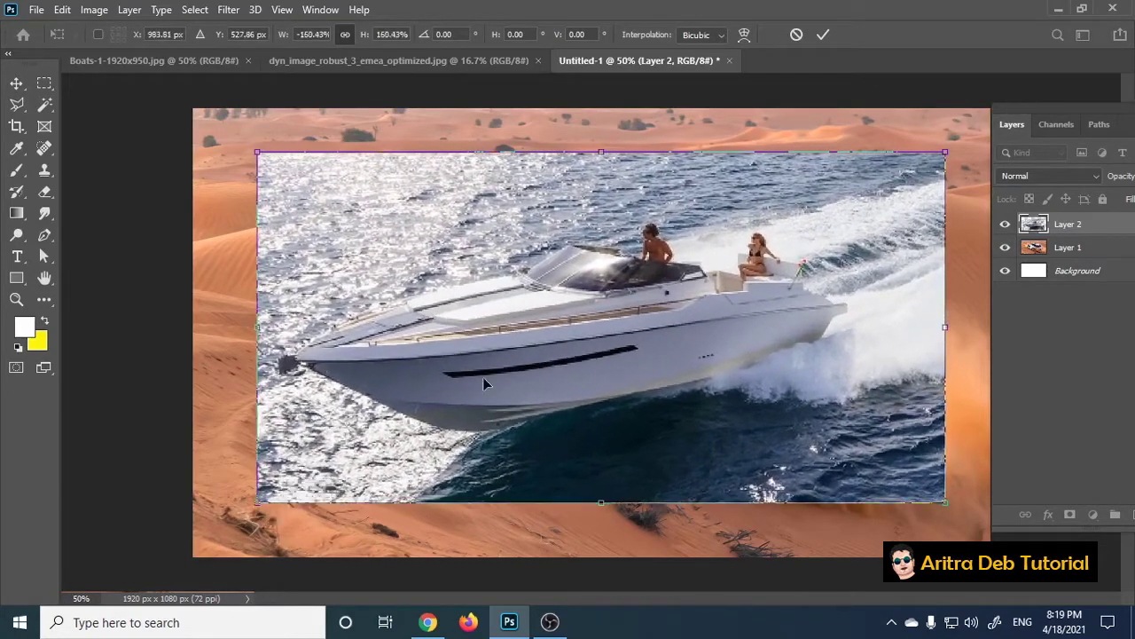
{"action": "key", "text": "Return"}
{"action": "scroll", "coordinate": [500, 374], "scroll_direction": "down", "scroll_amount": 1}
{"action": "scroll", "coordinate": [500, 374], "scroll_direction": "down", "scroll_amount": 2}
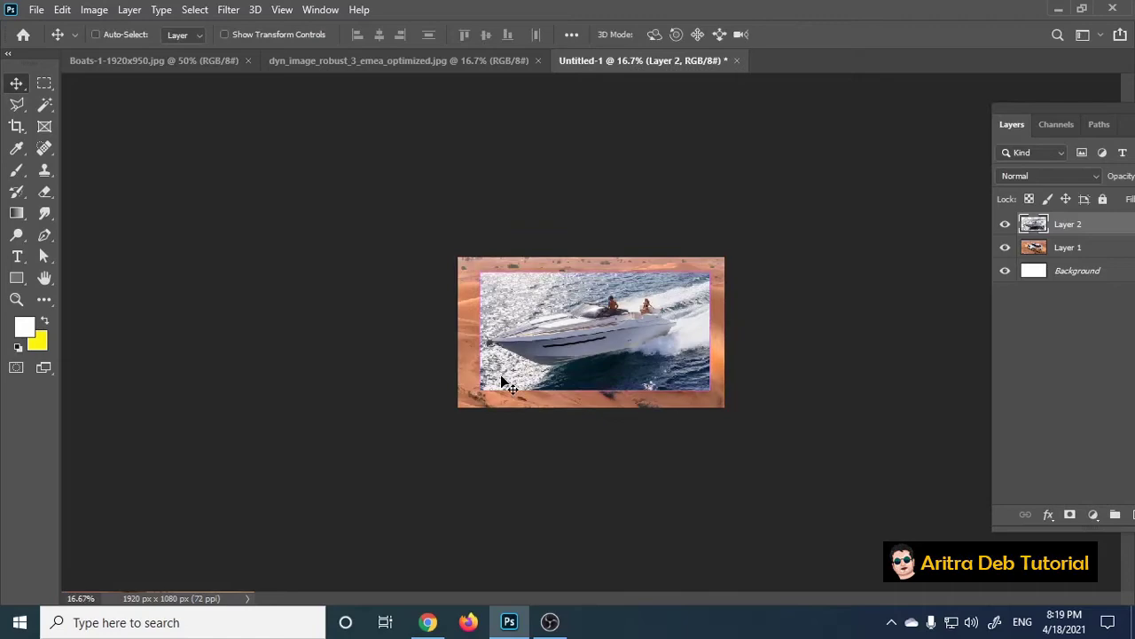
{"action": "scroll", "coordinate": [500, 374], "scroll_direction": "up", "scroll_amount": 3}
{"action": "scroll", "coordinate": [500, 375], "scroll_direction": "up", "scroll_amount": 3}
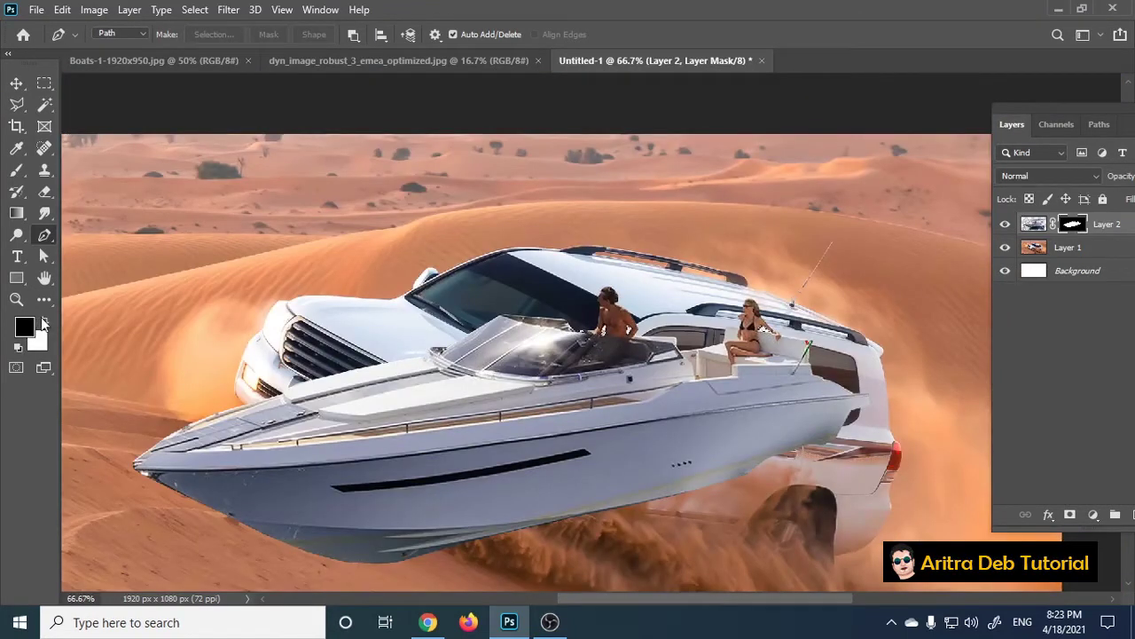
Swap the foreground and background colours and hide Layer 2 so only the SUV shows.
{"action": "left_click", "coordinate": [42, 323]}
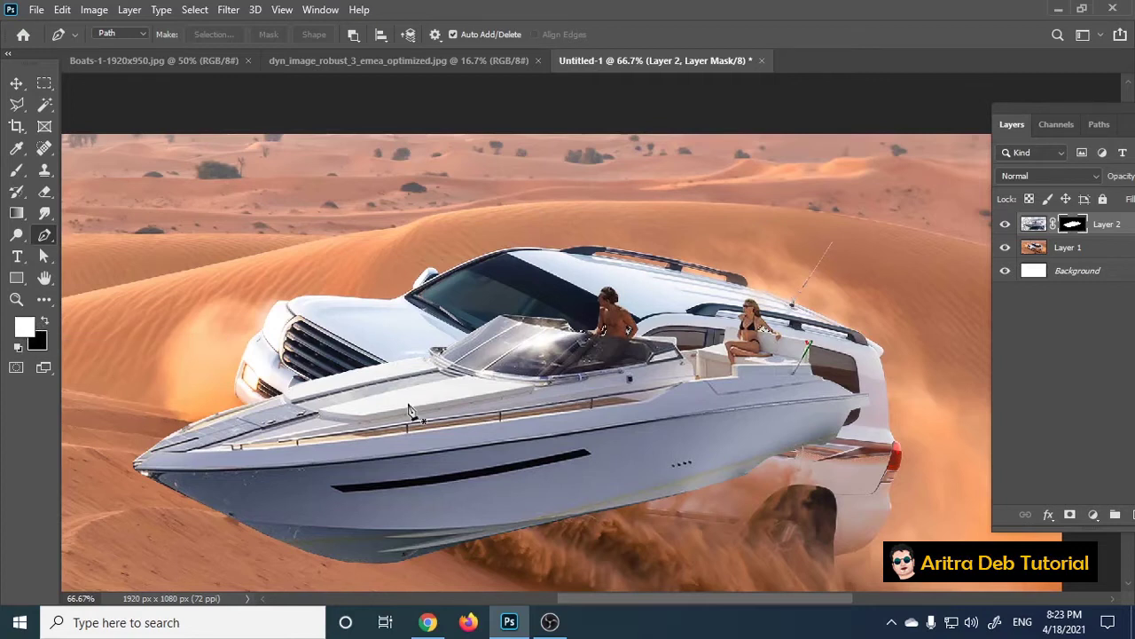
{"action": "left_click", "coordinate": [1006, 224]}
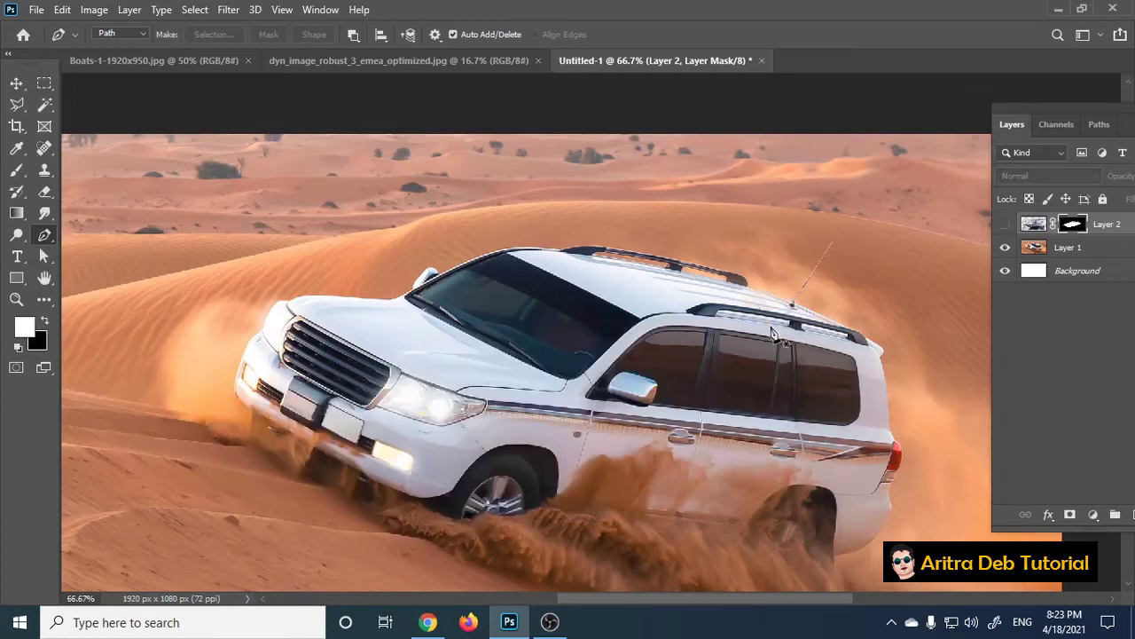
{"action": "key", "text": "ctrl+minus"}
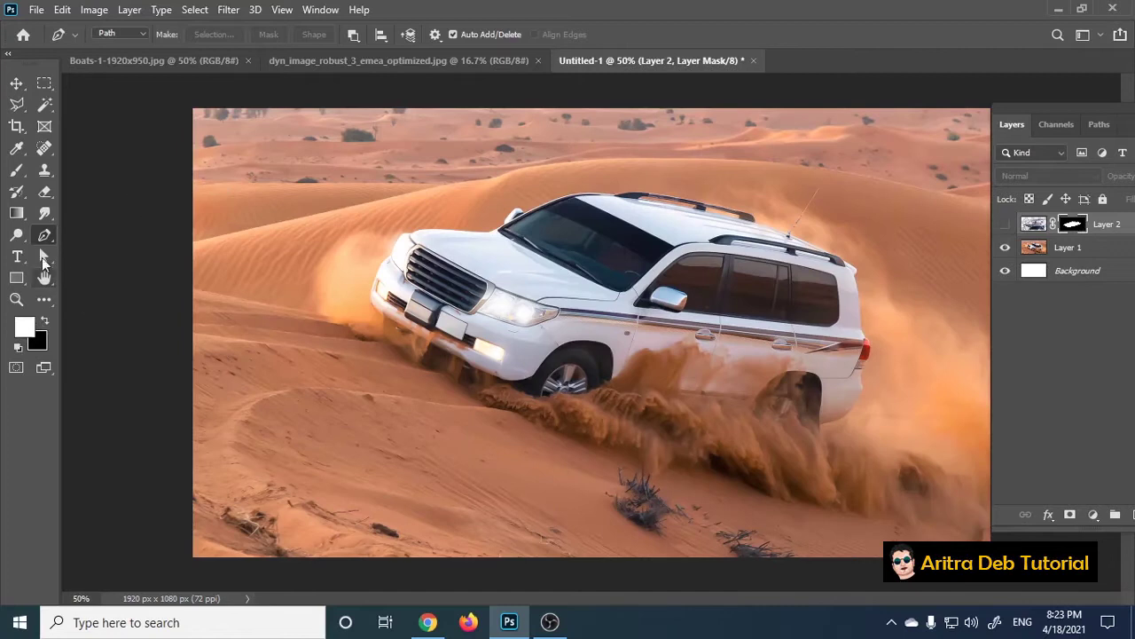
Trace a closed Pen path around the SUV and turn it into a selection.
{"action": "left_click", "coordinate": [404, 359]}
{"action": "left_click", "coordinate": [514, 212]}
{"action": "left_click", "coordinate": [540, 200]}
{"action": "left_click", "coordinate": [582, 188]}
{"action": "left_click", "coordinate": [661, 184]}
{"action": "left_click", "coordinate": [758, 209]}
{"action": "left_click", "coordinate": [621, 408]}
{"action": "left_click", "coordinate": [497, 392]}
{"action": "left_click", "coordinate": [403, 358]}
{"action": "key", "text": "ctrl+Return"}
Content-Aware fill the SUV area on Layer 1 with surrounding sand, then deselect.
{"action": "left_click", "coordinate": [1065, 248]}
{"action": "key", "text": "shift+BackSpace"}
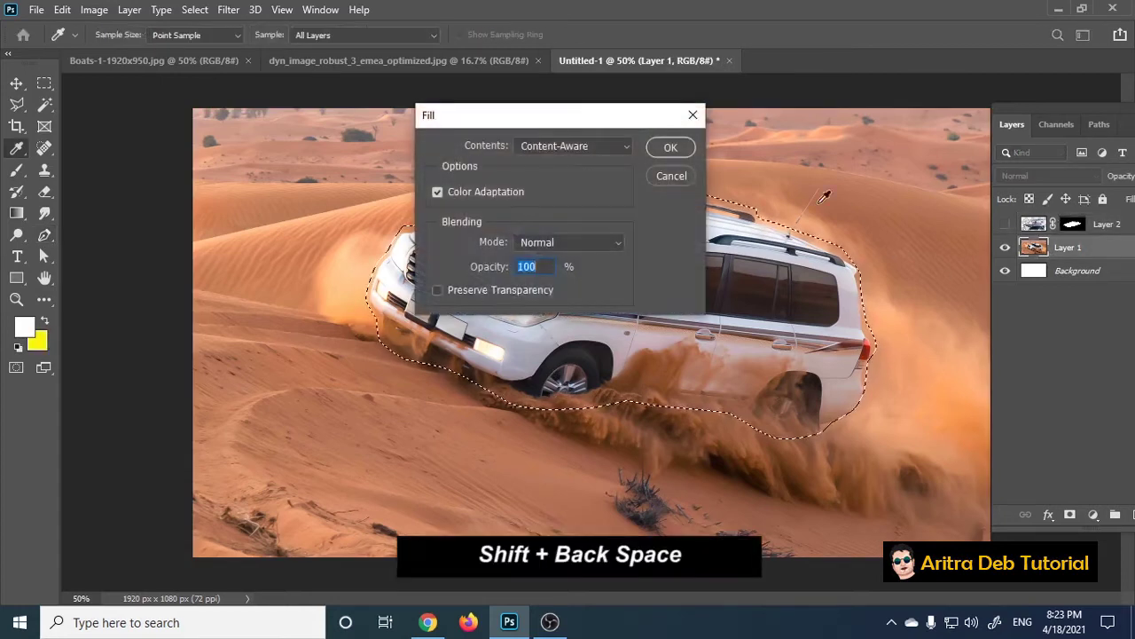
{"action": "left_click", "coordinate": [667, 147]}
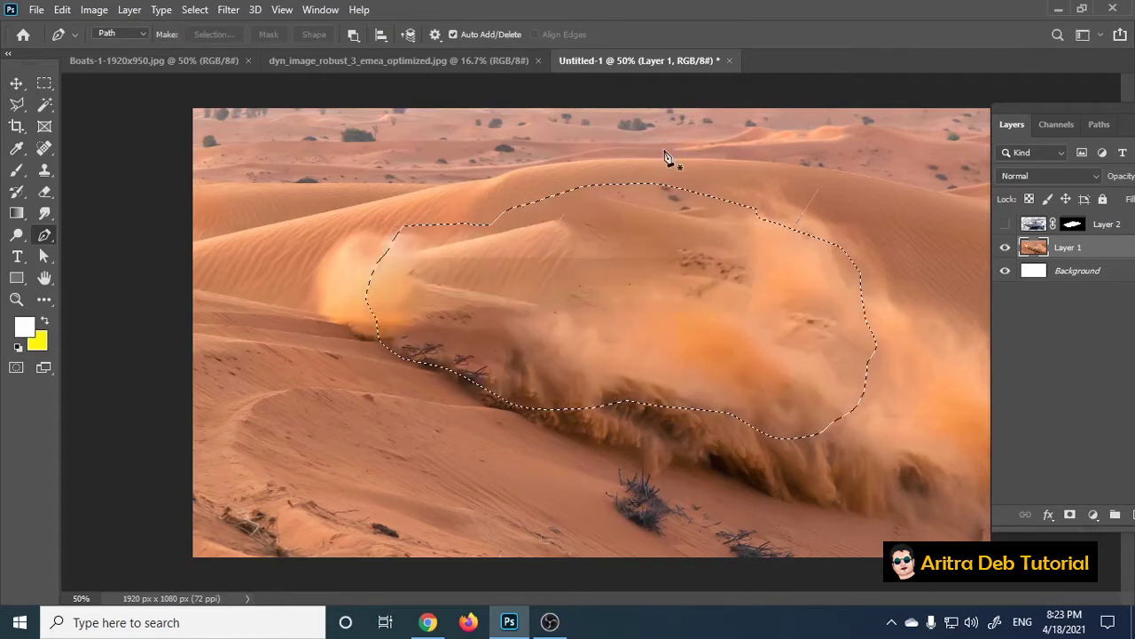
{"action": "key", "text": "ctrl+d"}
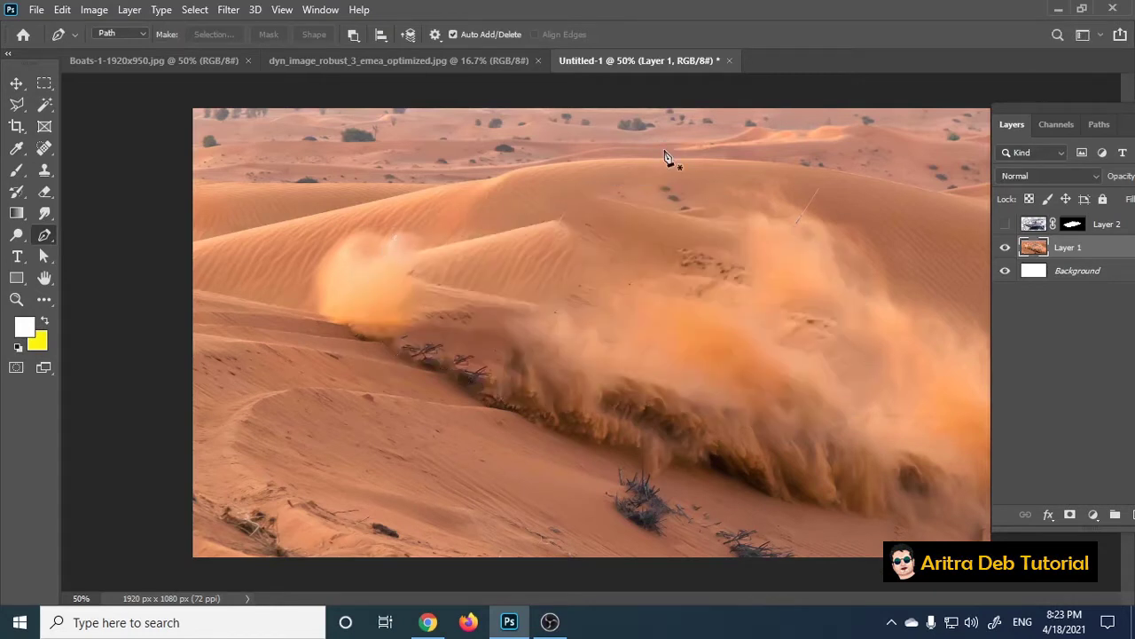
Outline the small bush and Content-Aware fill it with matching sand.
{"action": "left_click", "coordinate": [426, 337]}
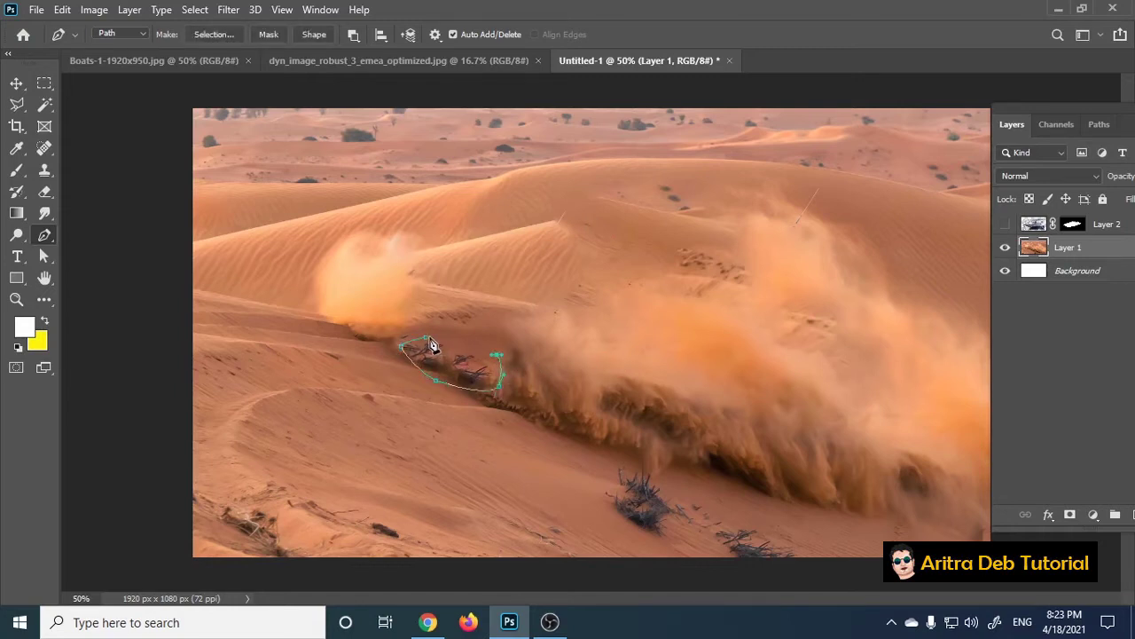
{"action": "key", "text": "ctrl+Return"}
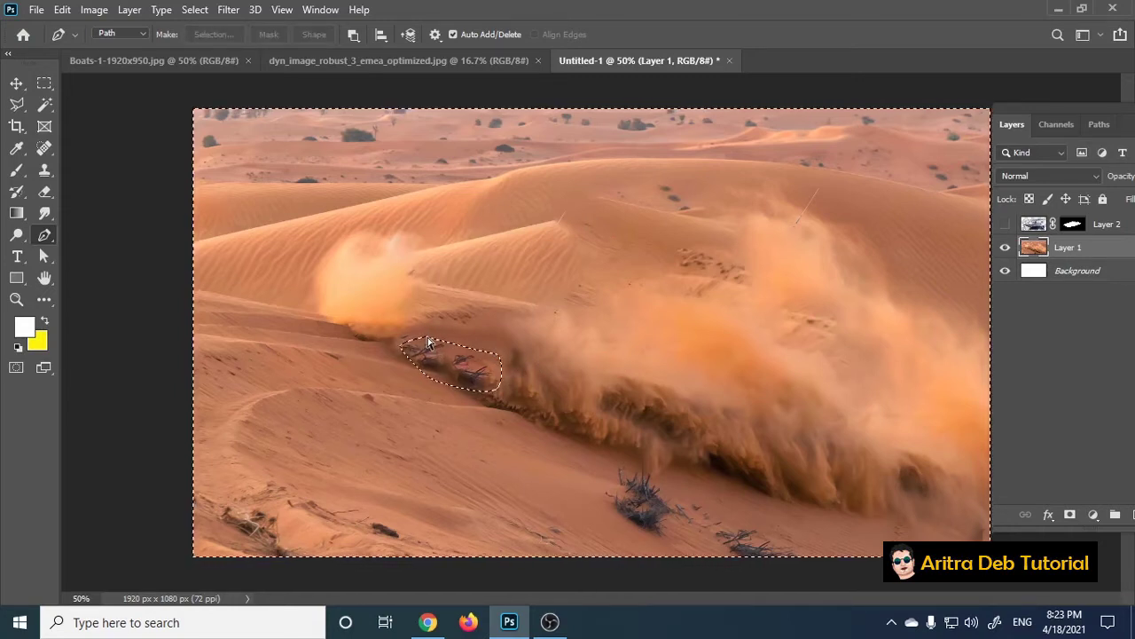
{"action": "key", "text": "shift+BackSpace"}
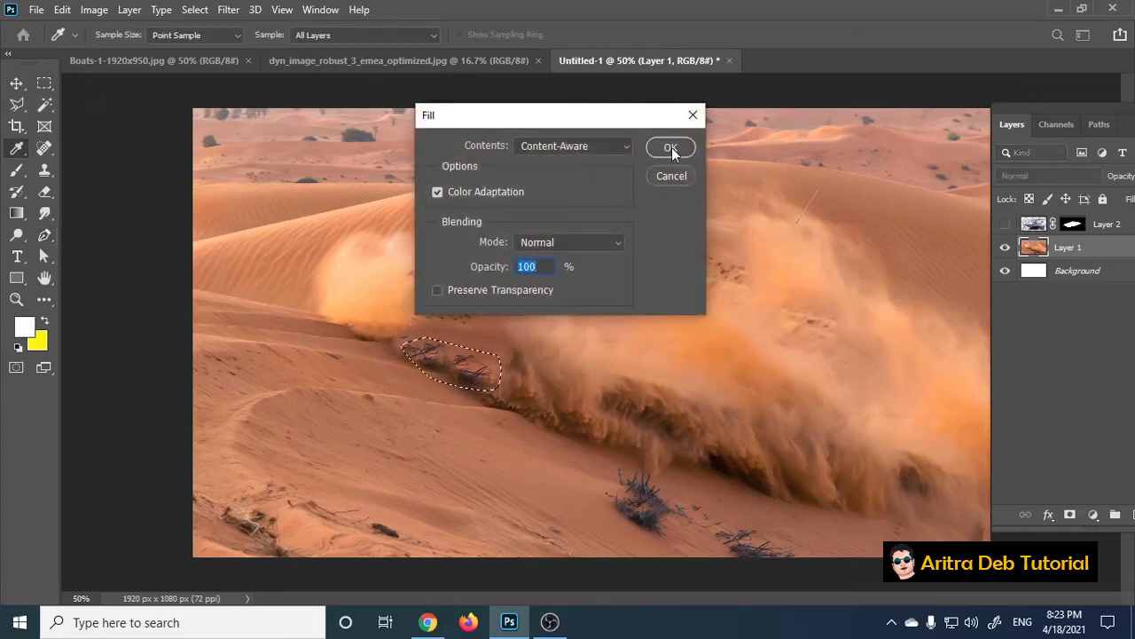
{"action": "left_click", "coordinate": [672, 147]}
{"action": "key", "text": "ctrl+d"}
Show the boat layer, rotate it 19.49°, scale it to 112.28% and shift it up-left.
{"action": "left_click", "coordinate": [1005, 224]}
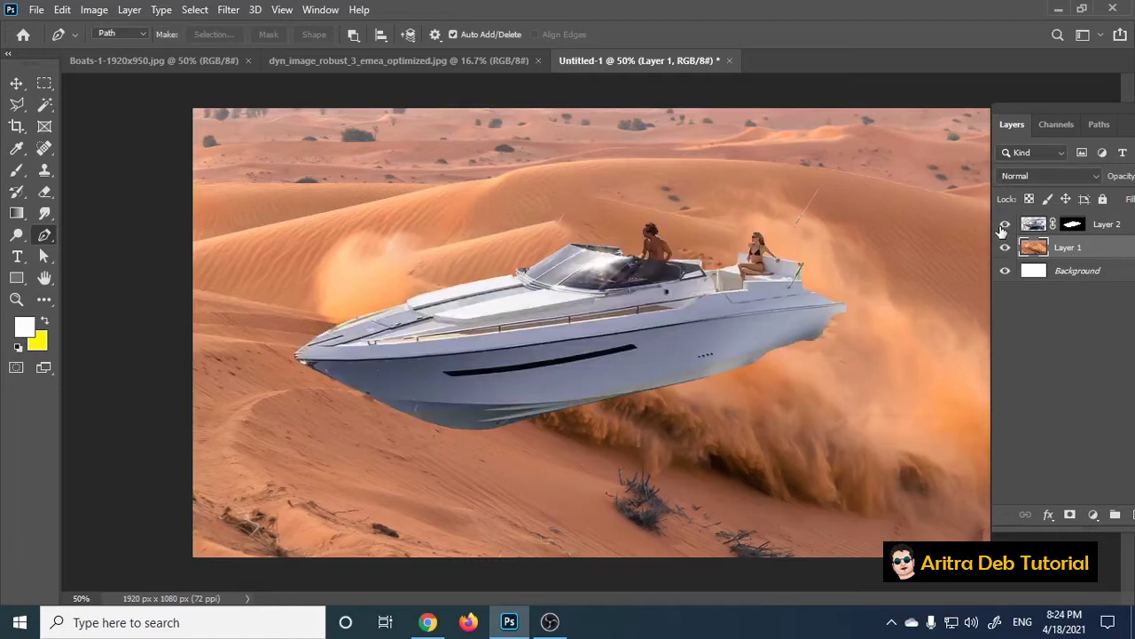
{"action": "left_click", "coordinate": [16, 83]}
{"action": "left_click", "coordinate": [1106, 223]}
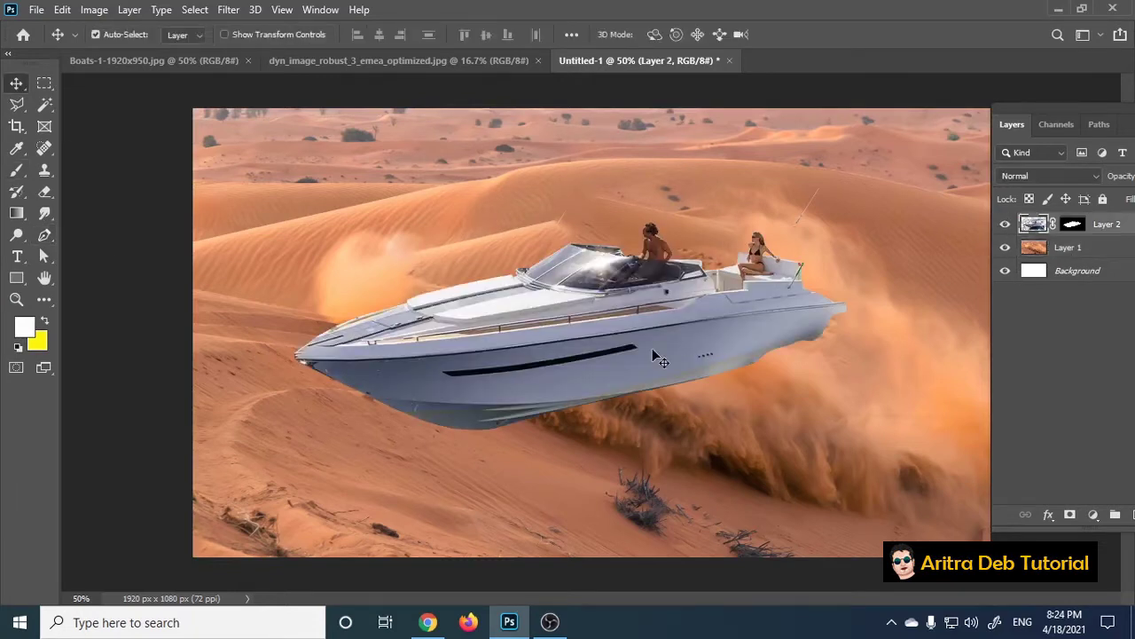
{"action": "key", "text": "ctrl+t"}
{"action": "mouse_move", "coordinate": [971, 190]}
{"action": "left_mouse_down"}
{"action": "mouse_move", "coordinate": [998, 342]}
{"action": "mouse_move", "coordinate": [991, 328]}
{"action": "left_mouse_up"}
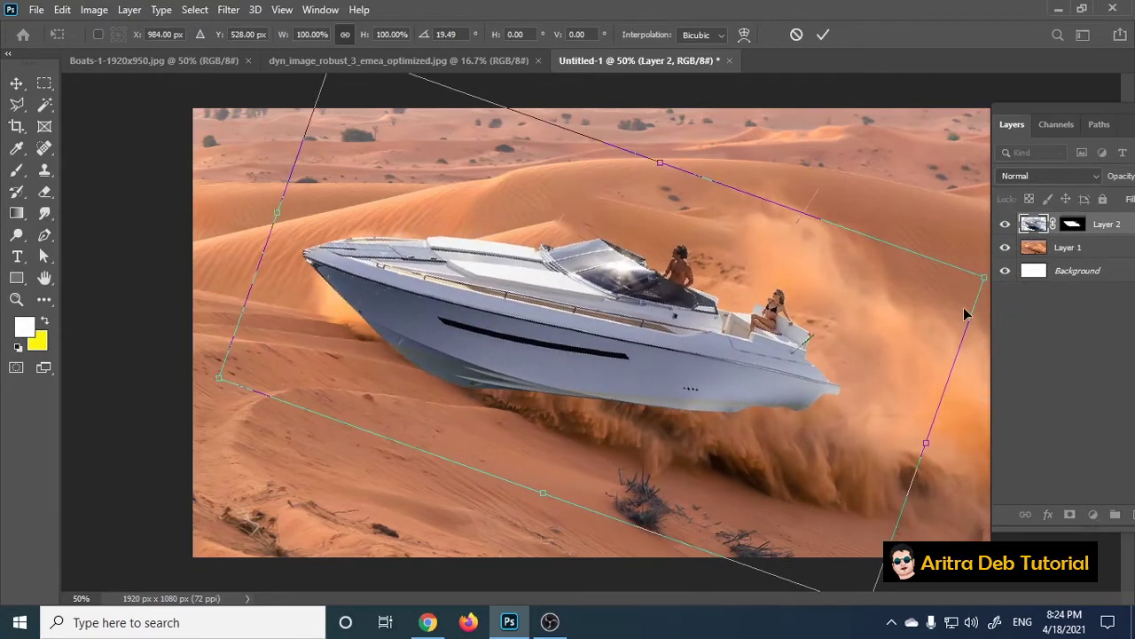
{"action": "key", "text": "ctrl+0"}
{"action": "left_click_drag", "start_coordinate": [932, 286], "coordinate": [1013, 276]}
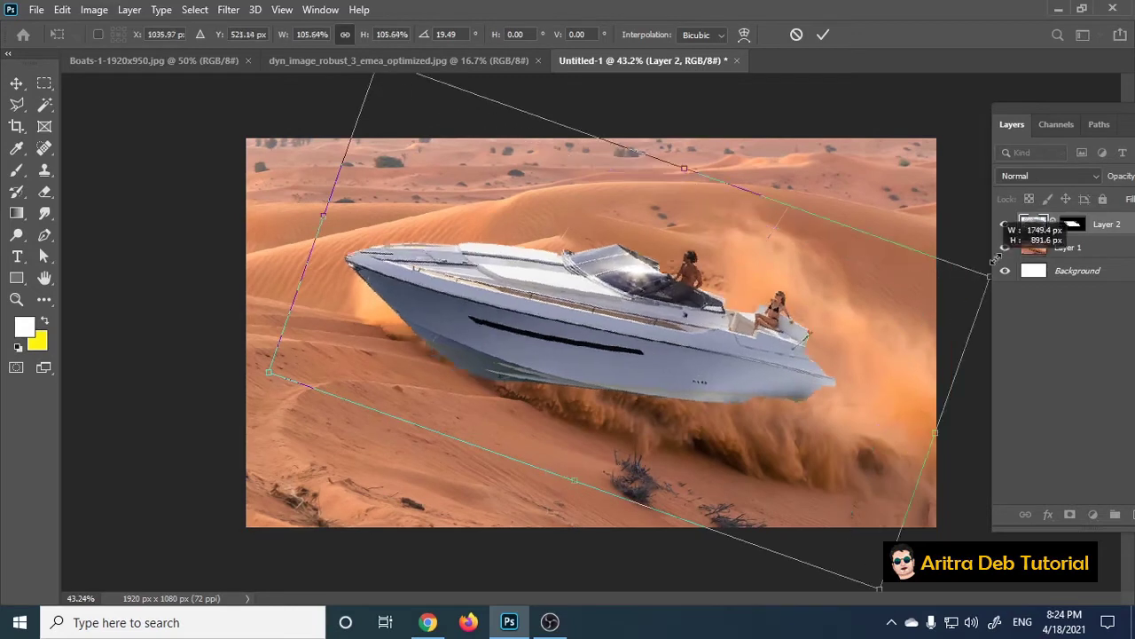
{"action": "mouse_move", "coordinate": [630, 376]}
{"action": "left_mouse_down"}
{"action": "mouse_move", "coordinate": [607, 349]}
{"action": "mouse_move", "coordinate": [605, 363]}
{"action": "left_mouse_up"}
{"action": "key", "text": "Return"}
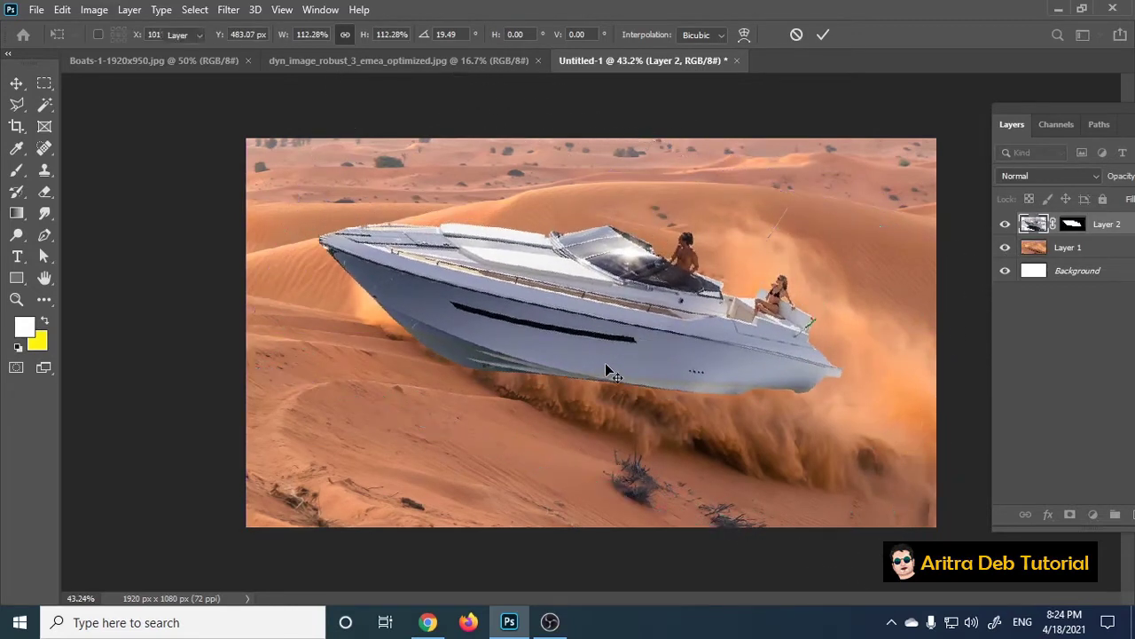
Zoom back to 50% and make Layer 1 active with the Rectangular Marquee tool.
{"action": "key", "text": "ctrl+plus"}
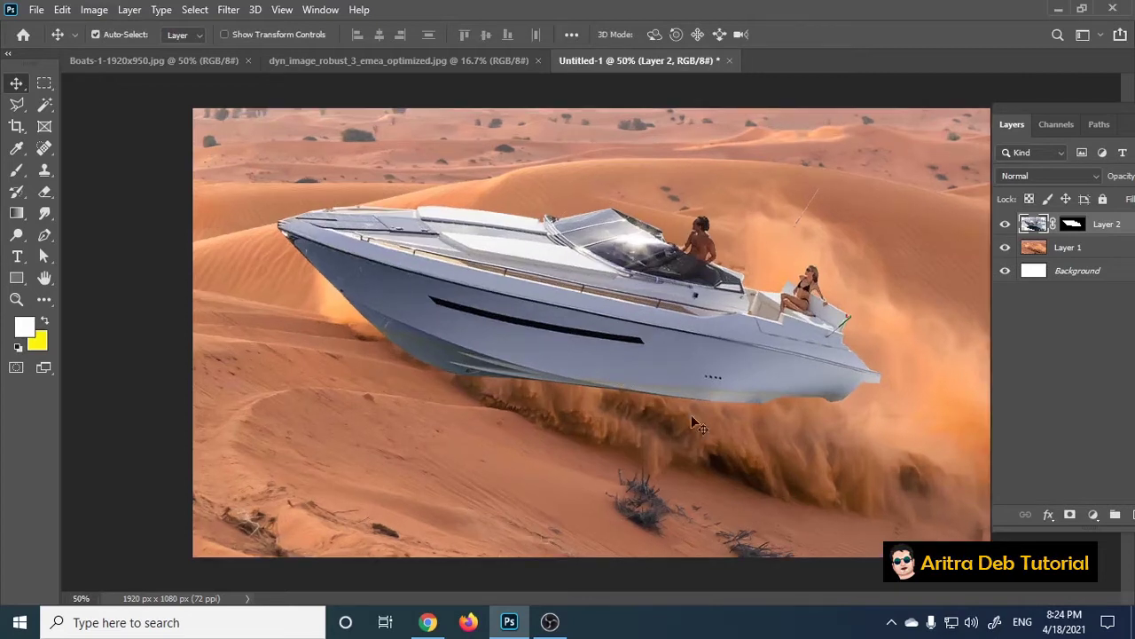
{"action": "left_click", "coordinate": [1065, 253]}
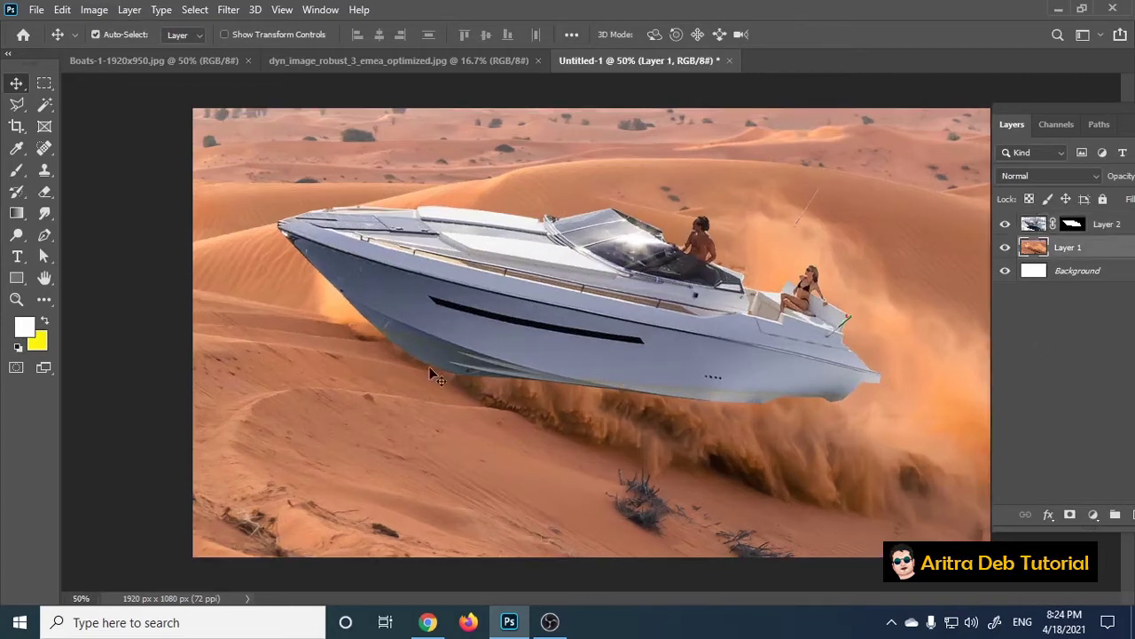
{"action": "left_click", "coordinate": [45, 83]}
Copy a dust rectangle below the boat to Layer 3 at 66% fill with a layer mask.
{"action": "left_click_drag", "start_coordinate": [328, 286], "coordinate": [880, 514]}
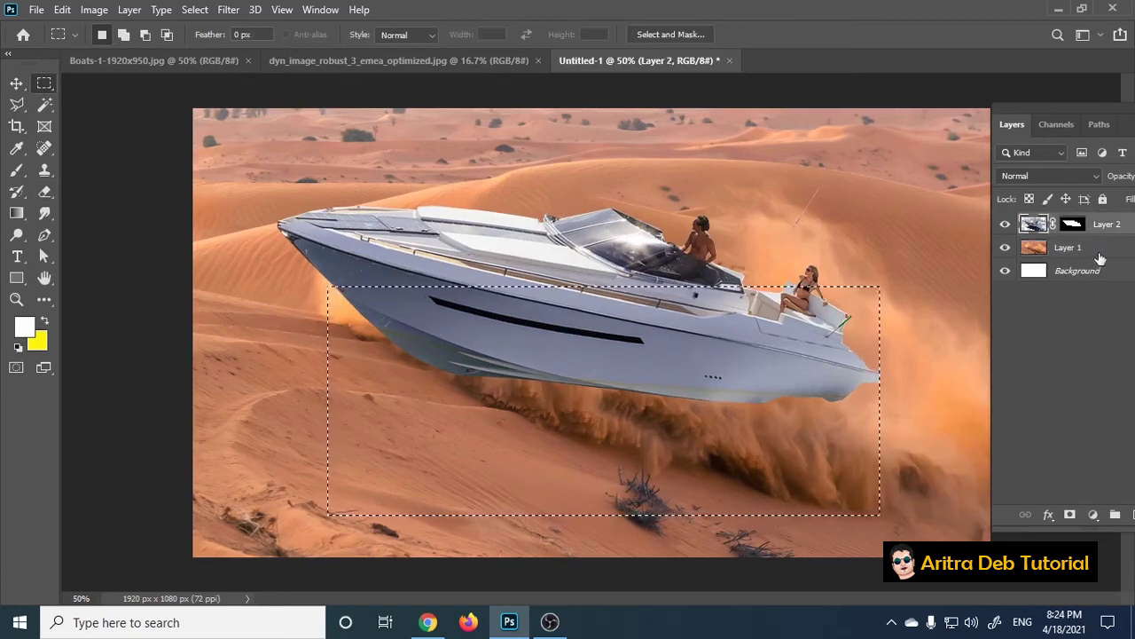
{"action": "key", "text": "ctrl+j"}
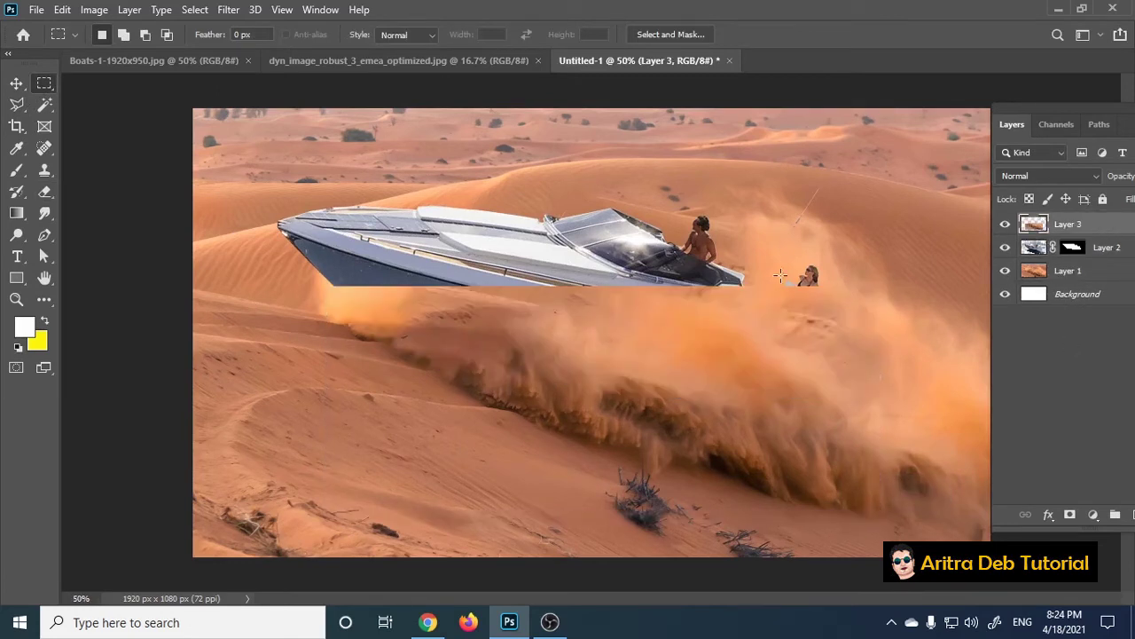
{"action": "left_click_drag", "start_coordinate": [1035, 103], "coordinate": [999, 90]}
{"action": "left_click", "coordinate": [1090, 178]}
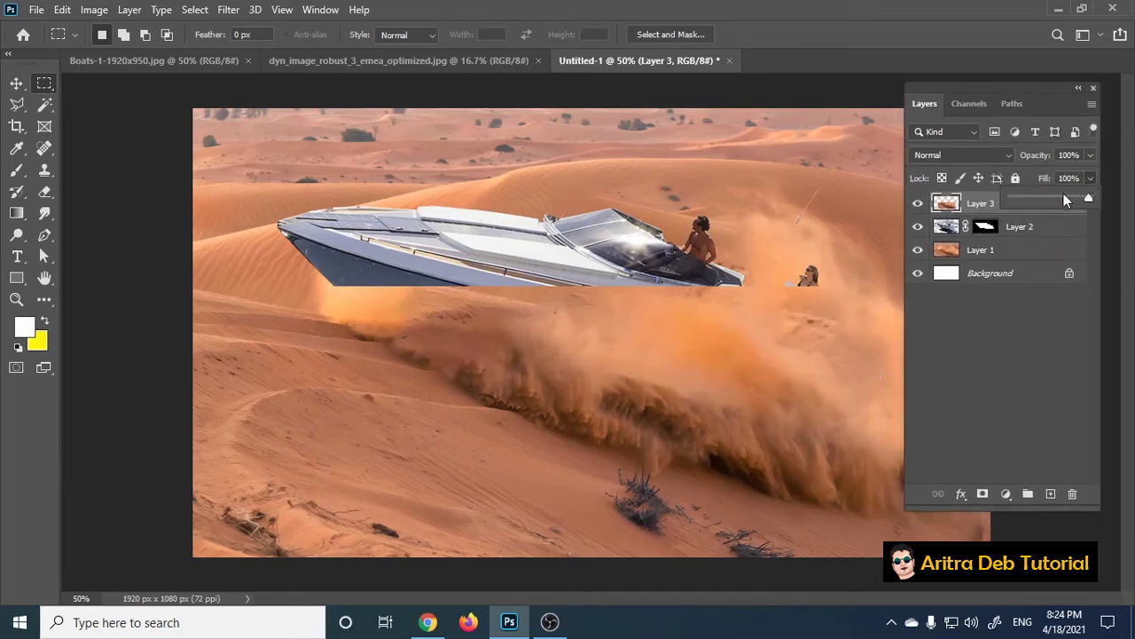
{"action": "left_click", "coordinate": [1063, 197]}
{"action": "left_click", "coordinate": [907, 256]}
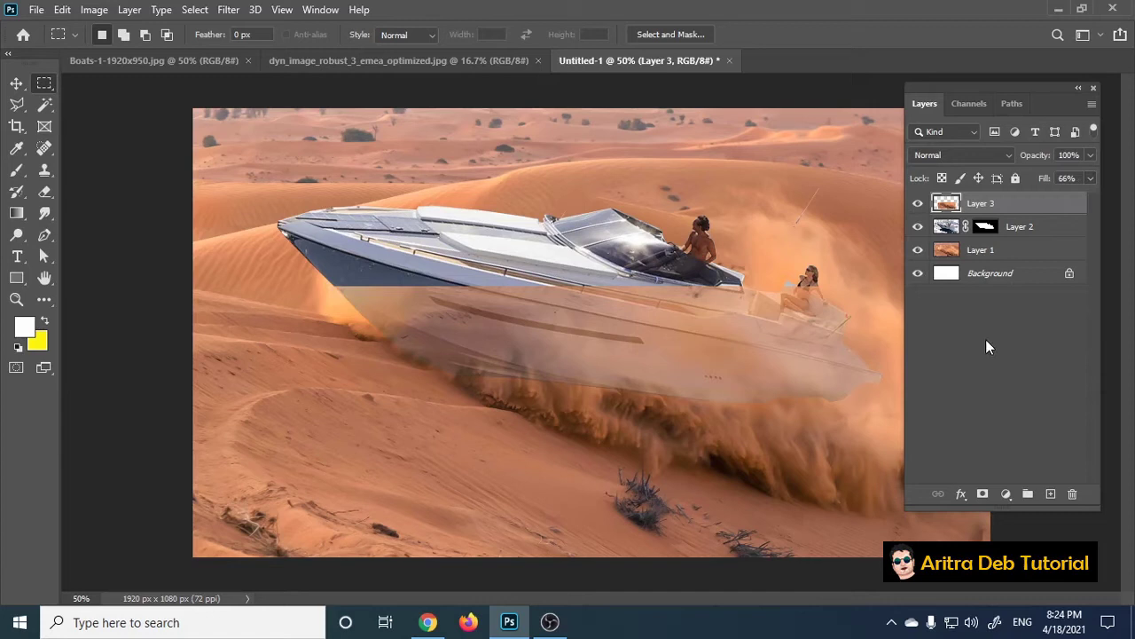
{"action": "left_click", "coordinate": [982, 495]}
Set up a smaller brush with black foreground at 100% zoom, checking sand and boat layers.
{"action": "left_click", "coordinate": [15, 171]}
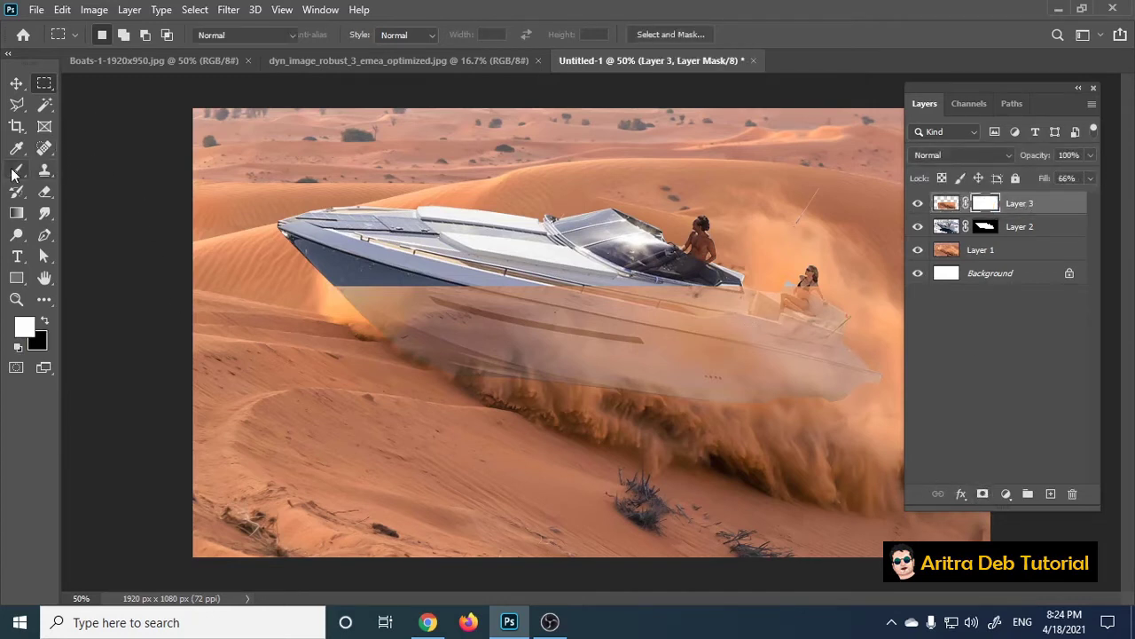
{"action": "key", "text": "bracketleft"}
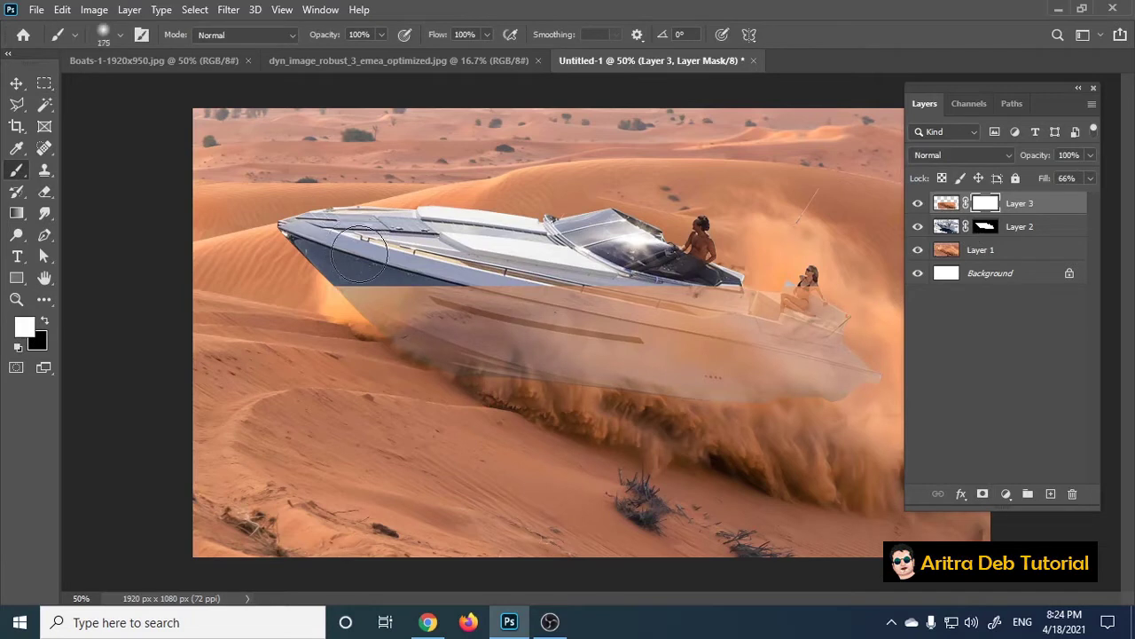
{"action": "key", "text": "ctrl+plus"}
{"action": "key", "text": "ctrl+plus"}
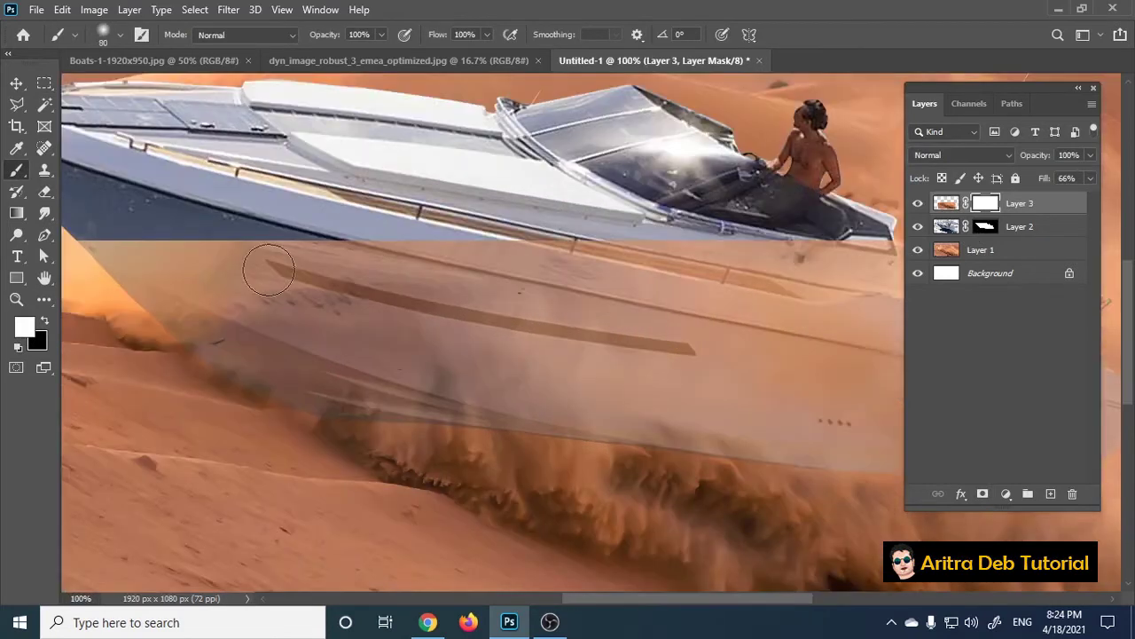
{"action": "left_click_drag", "start_coordinate": [286, 283], "coordinate": [451, 334]}
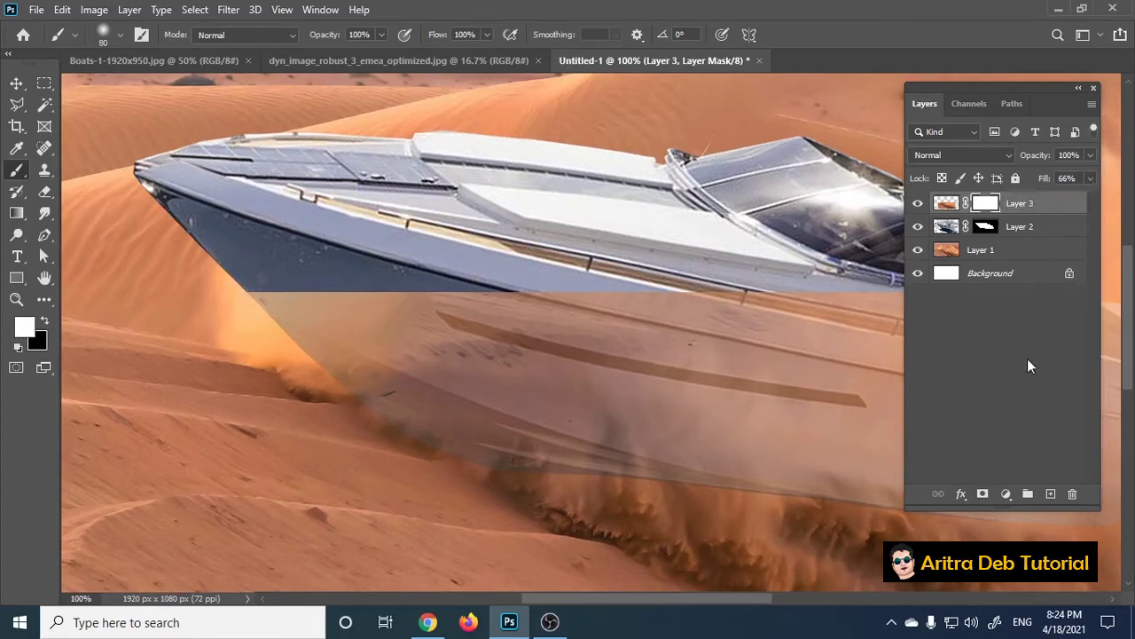
{"action": "left_click", "coordinate": [47, 322]}
{"action": "left_click", "coordinate": [918, 204]}
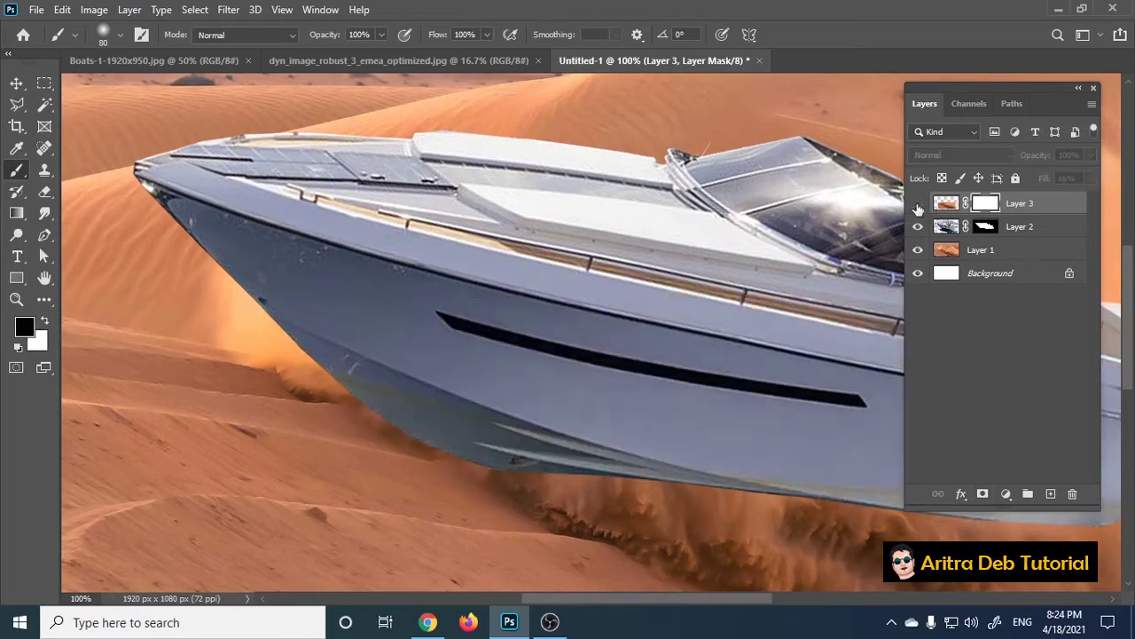
{"action": "left_click", "coordinate": [918, 205]}
{"action": "left_click", "coordinate": [918, 227]}
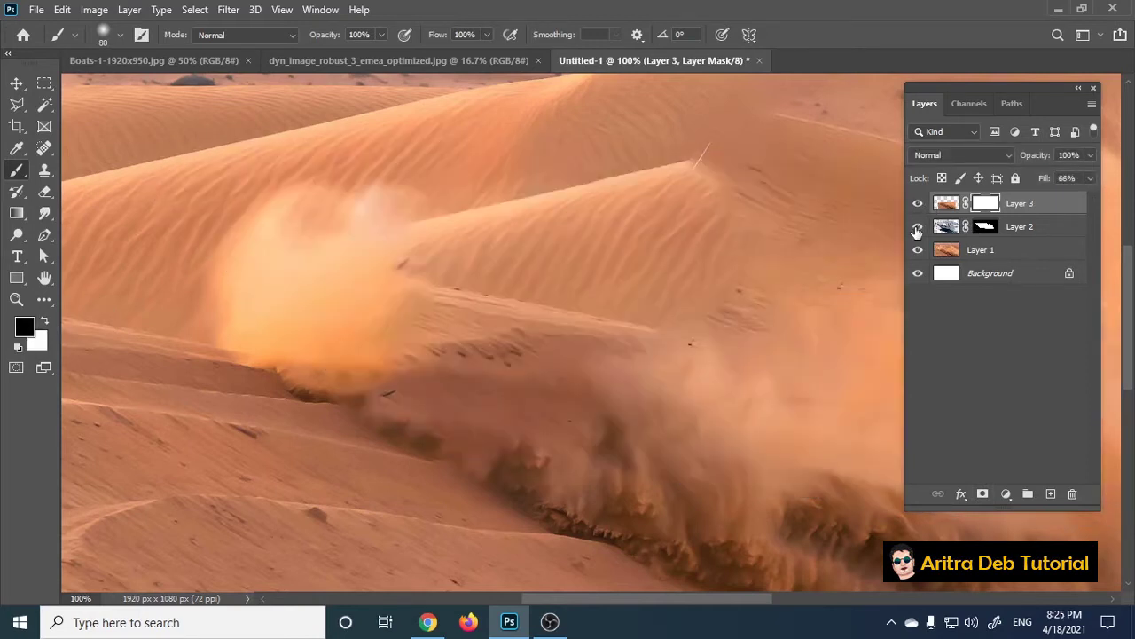
{"action": "left_click", "coordinate": [917, 228]}
Paint the mask to reveal the blue hull, white stripe, woman and rear deck.
{"action": "mouse_move", "coordinate": [271, 292]}
{"action": "left_mouse_down"}
{"action": "mouse_move", "coordinate": [324, 344]}
{"action": "mouse_move", "coordinate": [399, 319]}
{"action": "mouse_move", "coordinate": [639, 311]}
{"action": "mouse_move", "coordinate": [532, 360]}
{"action": "mouse_move", "coordinate": [399, 353]}
{"action": "mouse_move", "coordinate": [781, 301]}
{"action": "mouse_move", "coordinate": [816, 357]}
{"action": "mouse_move", "coordinate": [426, 339]}
{"action": "left_mouse_up"}
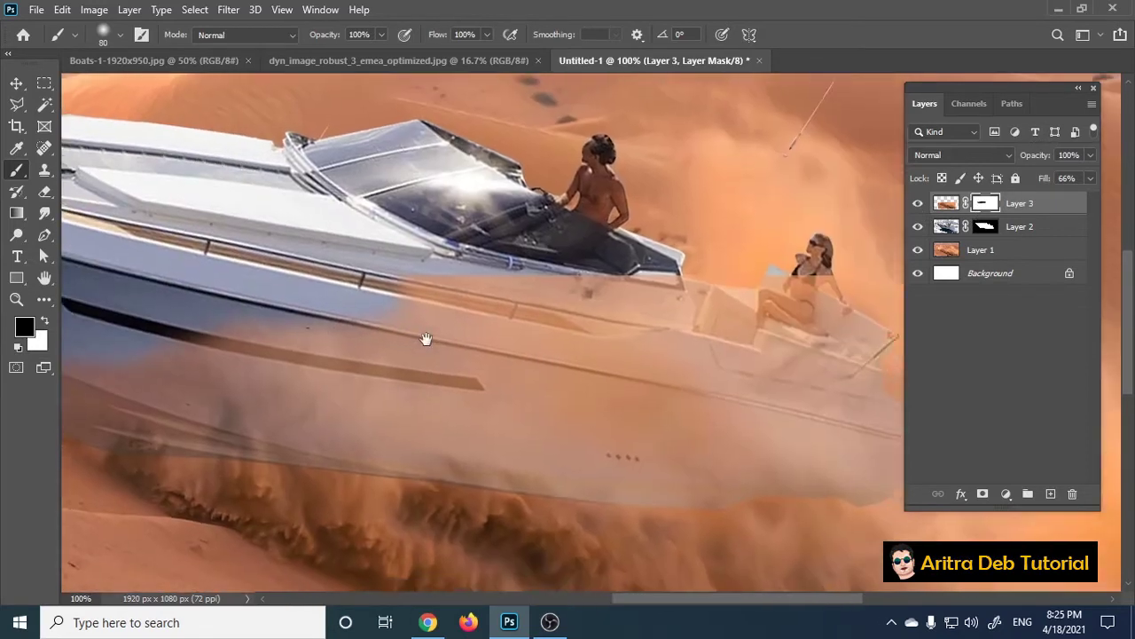
{"action": "mouse_move", "coordinate": [482, 279]}
{"action": "left_mouse_down"}
{"action": "mouse_move", "coordinate": [684, 274]}
{"action": "mouse_move", "coordinate": [674, 346]}
{"action": "mouse_move", "coordinate": [244, 326]}
{"action": "left_mouse_up"}
{"action": "left_click_drag", "start_coordinate": [717, 343], "coordinate": [500, 316]}
{"action": "key", "text": "bracketright"}
{"action": "key", "text": "bracketright"}
{"action": "key", "text": "bracketright"}
{"action": "key", "text": "bracketright"}
{"action": "key", "text": "bracketright"}
{"action": "mouse_move", "coordinate": [431, 266]}
{"action": "left_mouse_down"}
{"action": "mouse_move", "coordinate": [702, 223]}
{"action": "mouse_move", "coordinate": [689, 254]}
{"action": "left_mouse_up"}
{"action": "key", "text": "bracketright"}
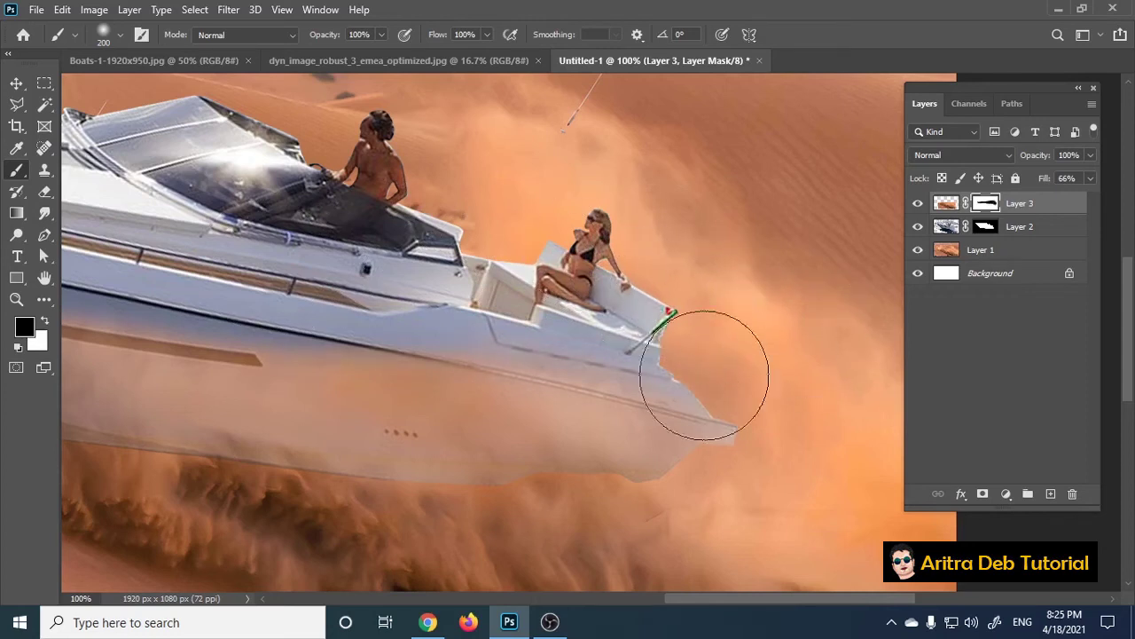
Set Layer 3's fill back to 100% and clear dust off the lower hull.
{"action": "scroll", "coordinate": [736, 375], "scroll_direction": "down", "scroll_amount": 3}
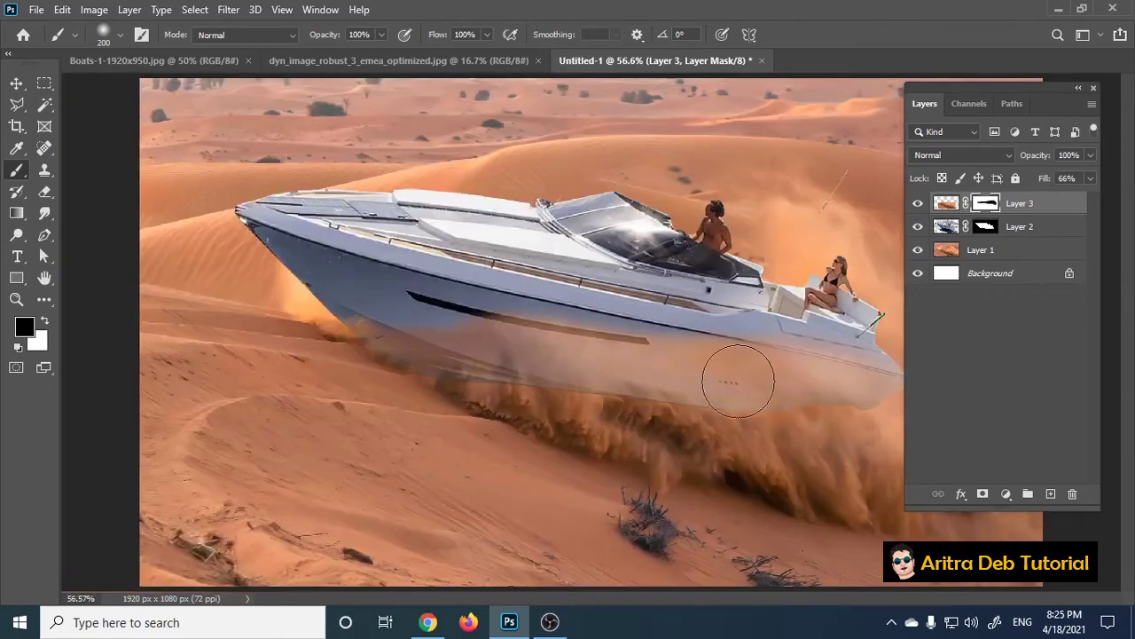
{"action": "scroll", "coordinate": [737, 381], "scroll_direction": "down", "scroll_amount": 1}
{"action": "scroll", "coordinate": [737, 382], "scroll_direction": "down", "scroll_amount": 1}
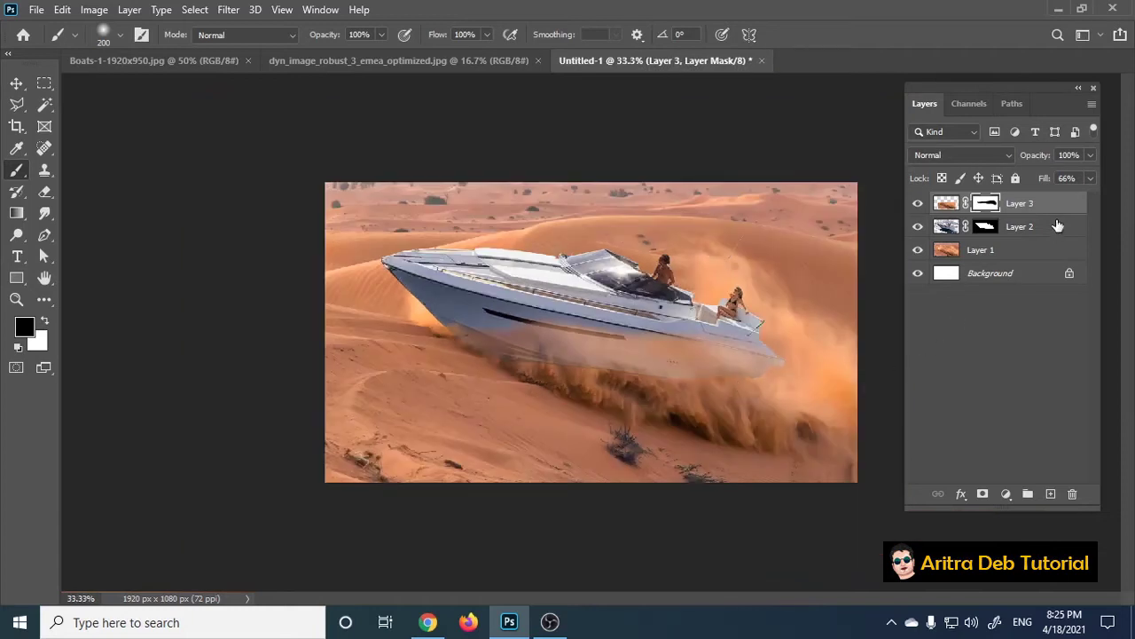
{"action": "left_click", "coordinate": [1091, 179]}
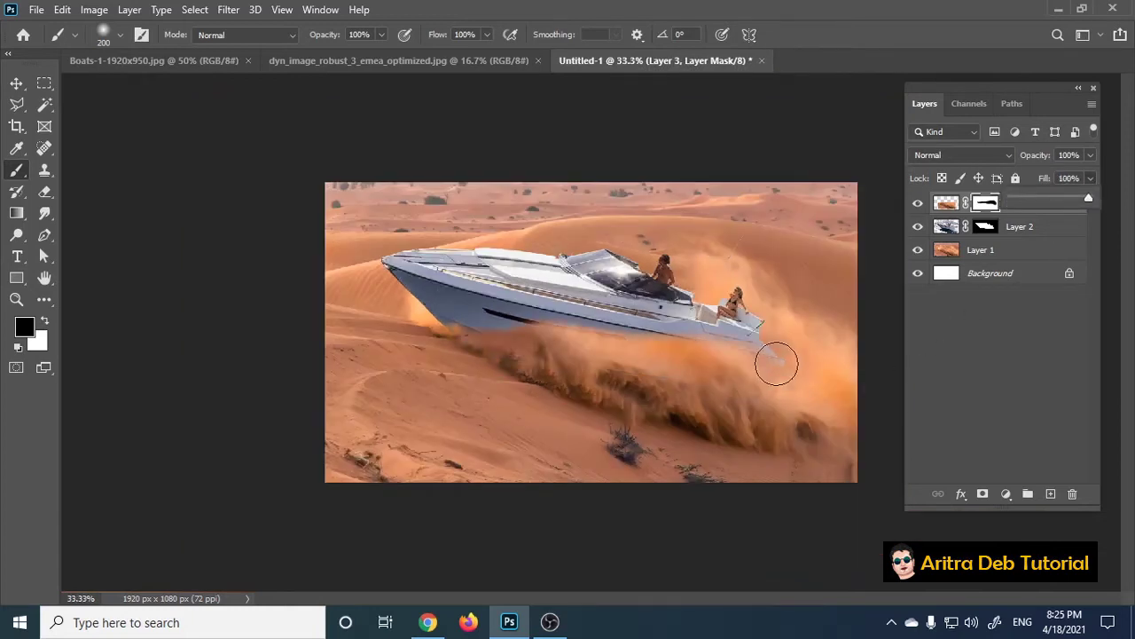
{"action": "scroll", "coordinate": [777, 369], "scroll_direction": "up", "scroll_amount": 1}
{"action": "scroll", "coordinate": [659, 370], "scroll_direction": "up", "scroll_amount": 1}
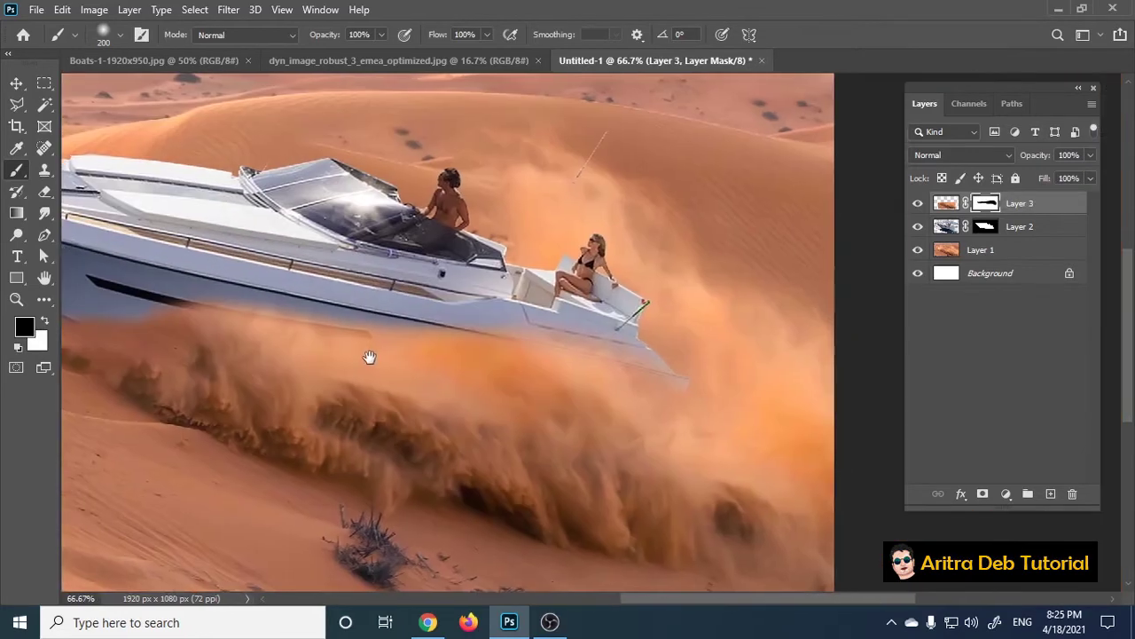
{"action": "mouse_move", "coordinate": [625, 309]}
{"action": "left_mouse_down"}
{"action": "mouse_move", "coordinate": [505, 342]}
{"action": "mouse_move", "coordinate": [275, 315]}
{"action": "mouse_move", "coordinate": [244, 287]}
{"action": "left_mouse_up"}
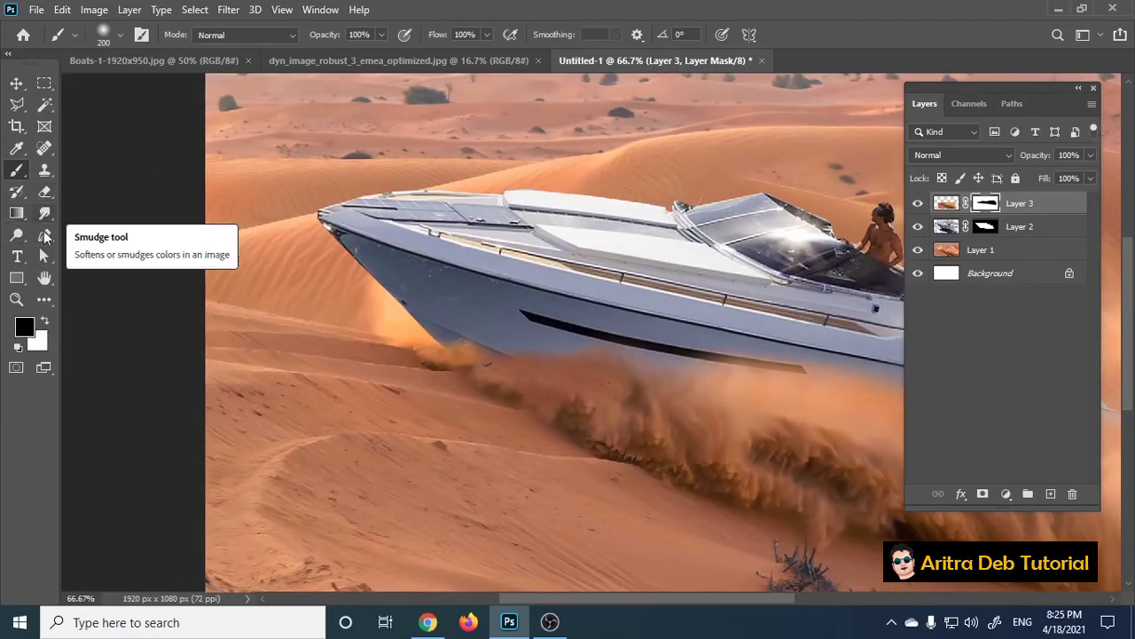
Draw a wedge-shaped Pen path under the bow and make it the selection.
{"action": "left_click", "coordinate": [45, 234]}
{"action": "left_click", "coordinate": [454, 351]}
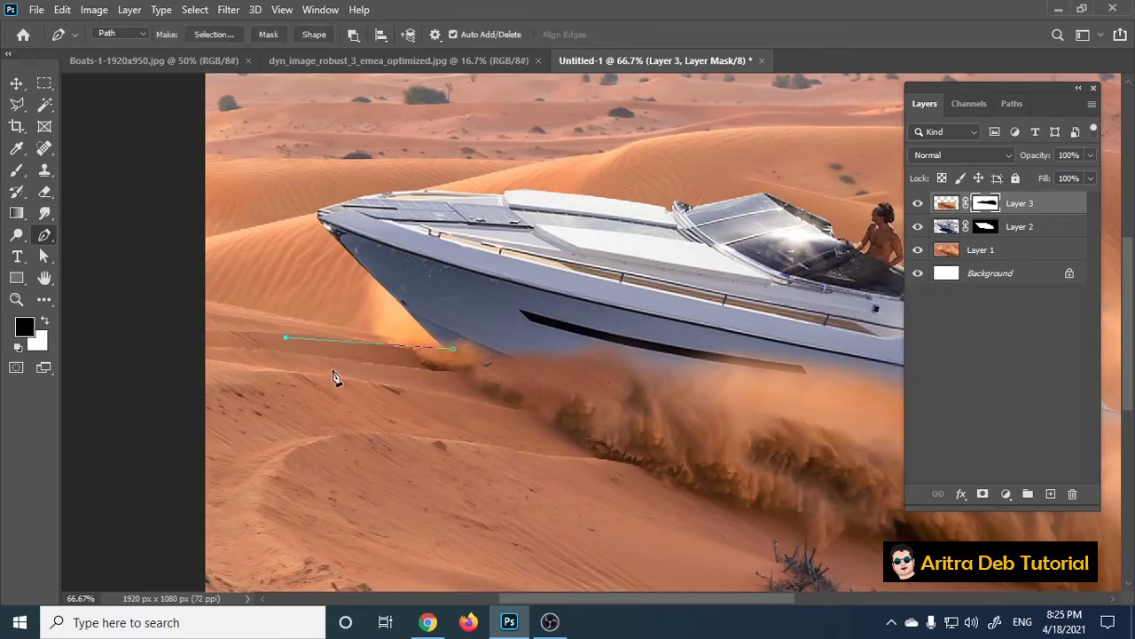
{"action": "left_click", "coordinate": [444, 390]}
{"action": "left_click", "coordinate": [550, 402]}
{"action": "key", "text": "ctrl+Return"}
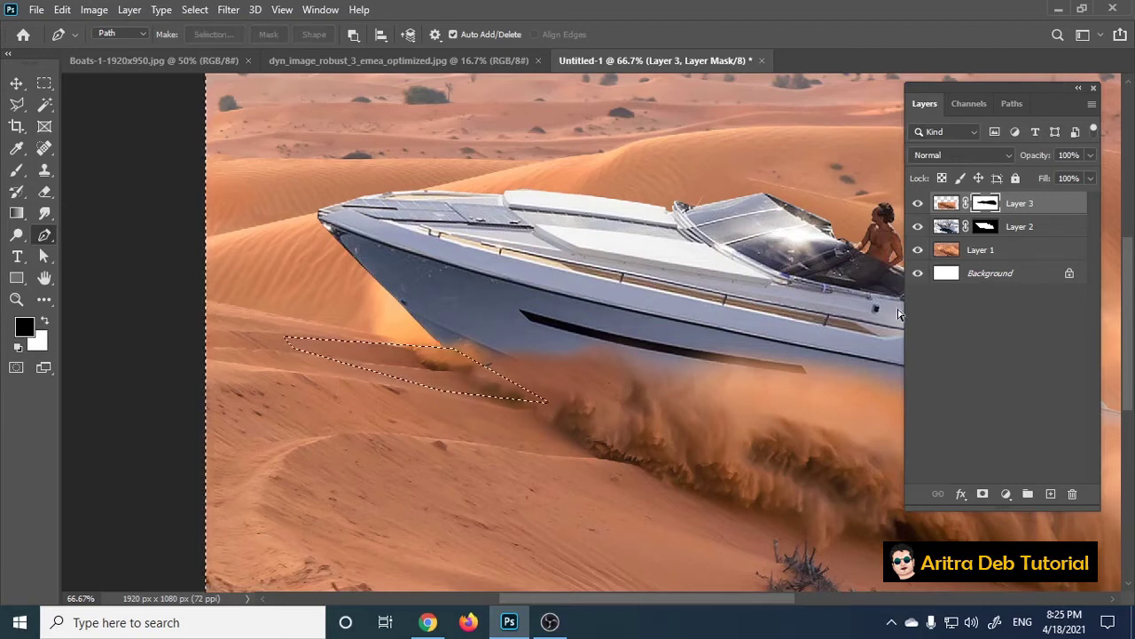
{"action": "key", "text": "ctrl+shift+i"}
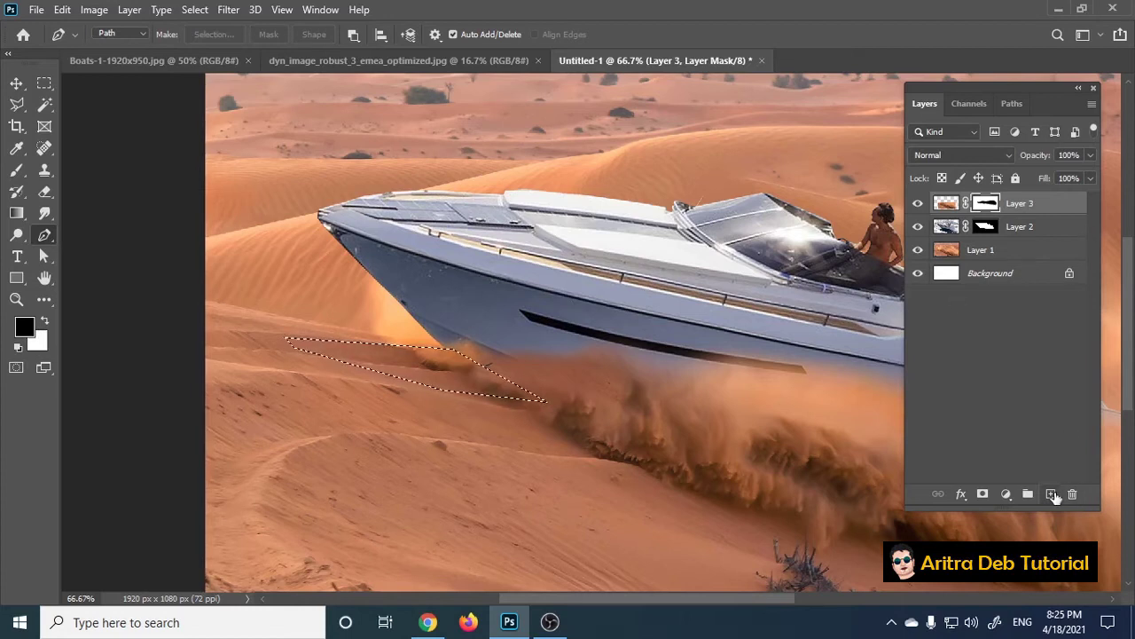
Fill the selection with dark brown sampled from the sand on new Layer 4.
{"action": "left_click", "coordinate": [1050, 494]}
{"action": "left_click", "coordinate": [38, 341]}
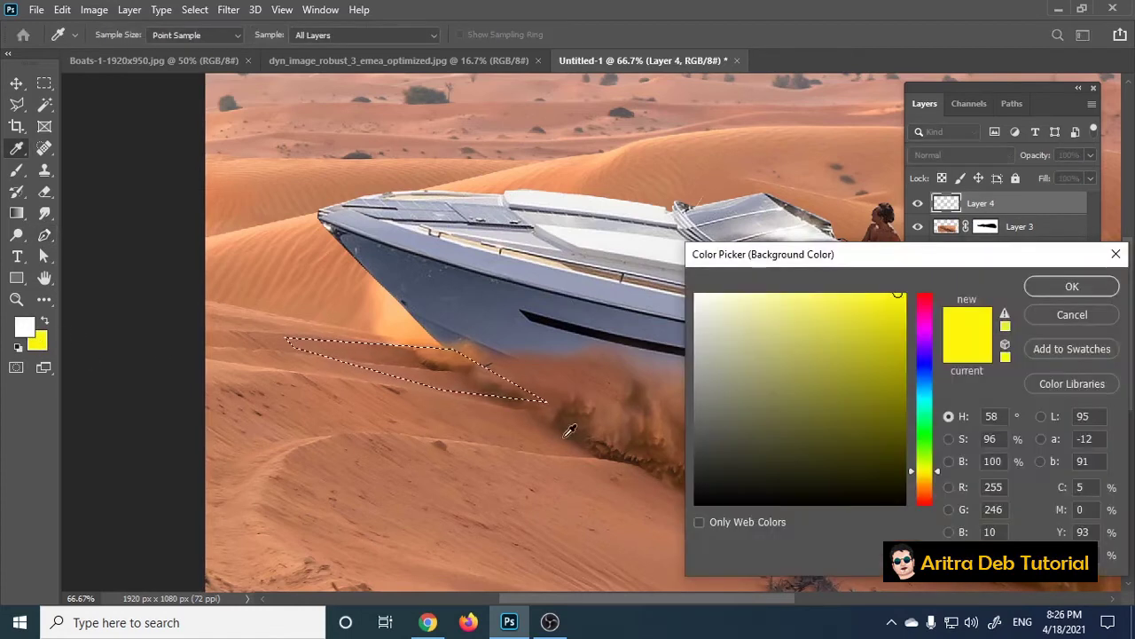
{"action": "left_click", "coordinate": [571, 431]}
{"action": "key", "text": "Return"}
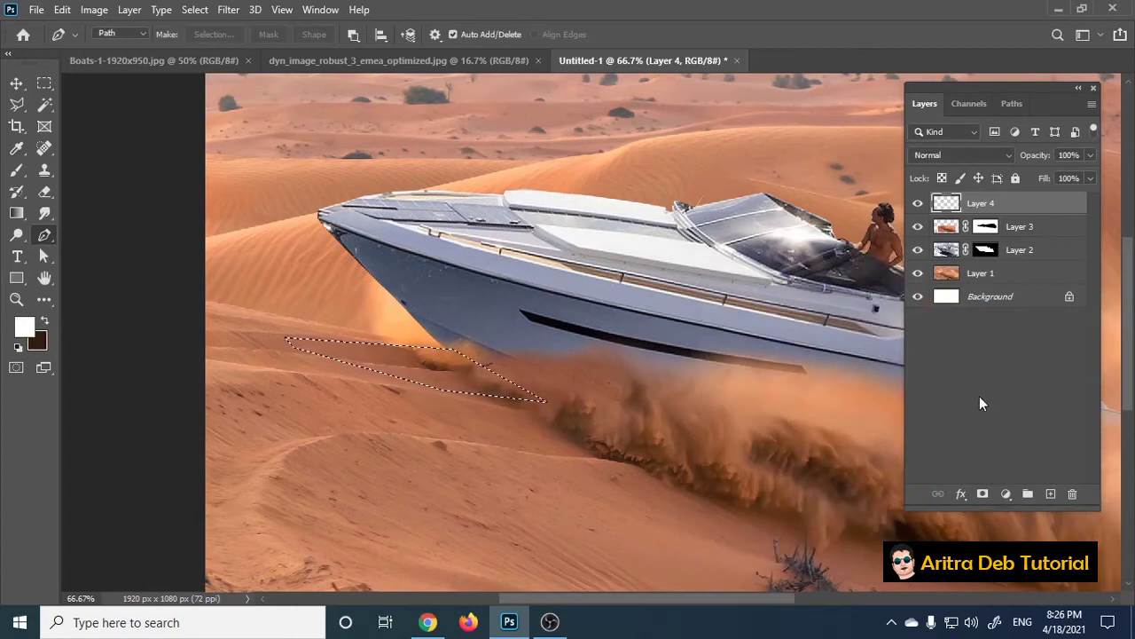
{"action": "key", "text": "ctrl+BackSpace"}
{"action": "key", "text": "ctrl+d"}
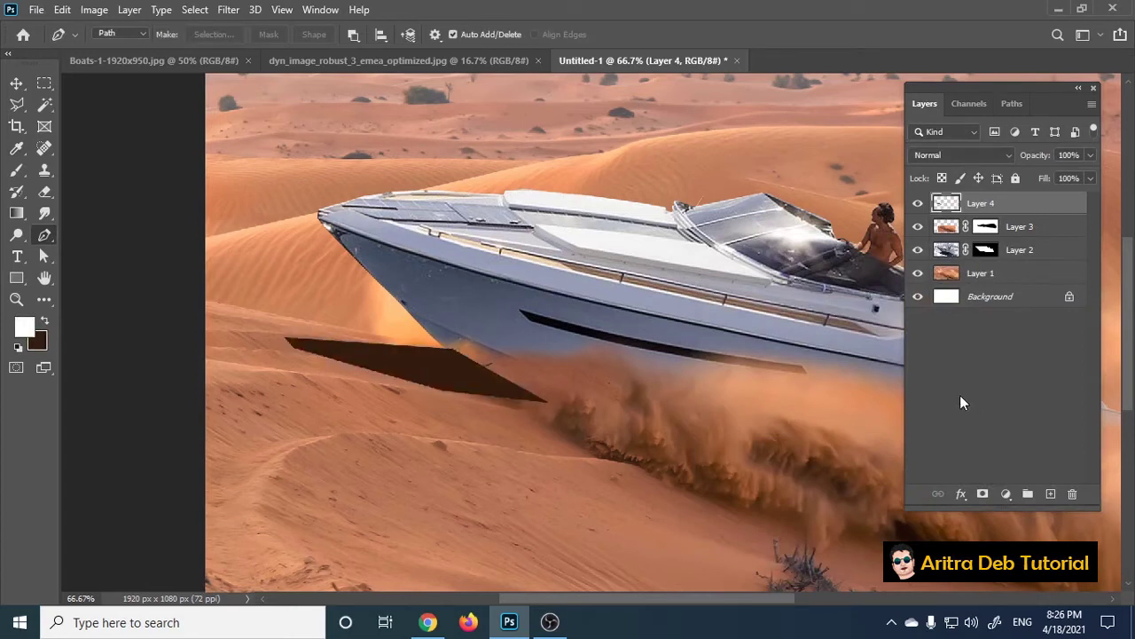
Apply a Gaussian Blur of about 8.4 pixels to the shadow layer.
{"action": "left_click", "coordinate": [228, 10]}
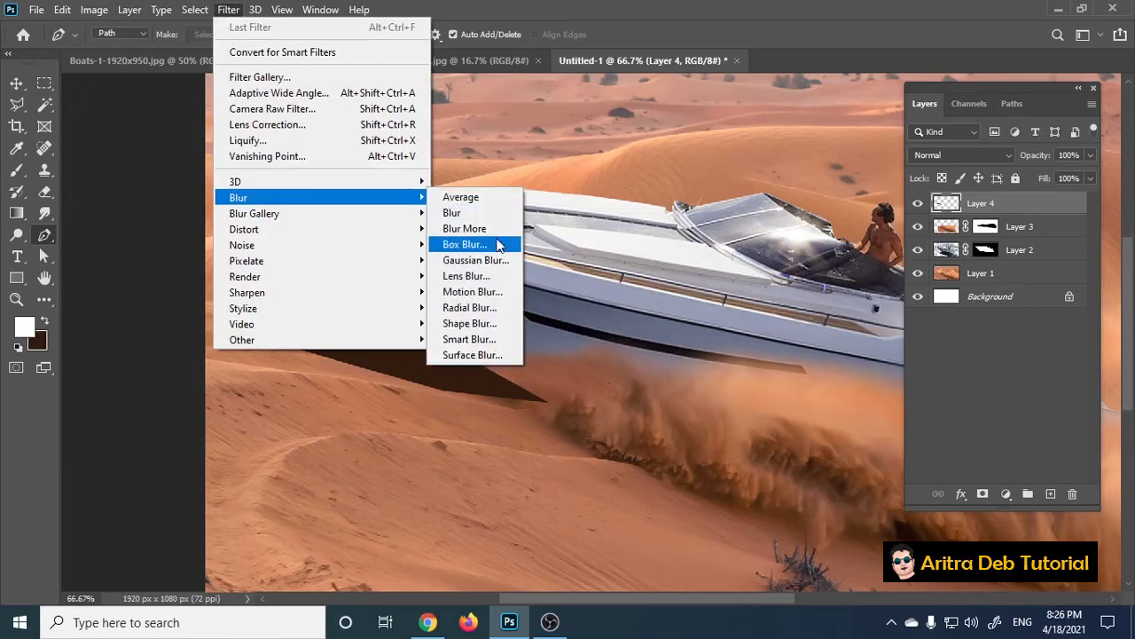
{"action": "left_click", "coordinate": [498, 259]}
{"action": "left_click_drag", "start_coordinate": [735, 381], "coordinate": [747, 382]}
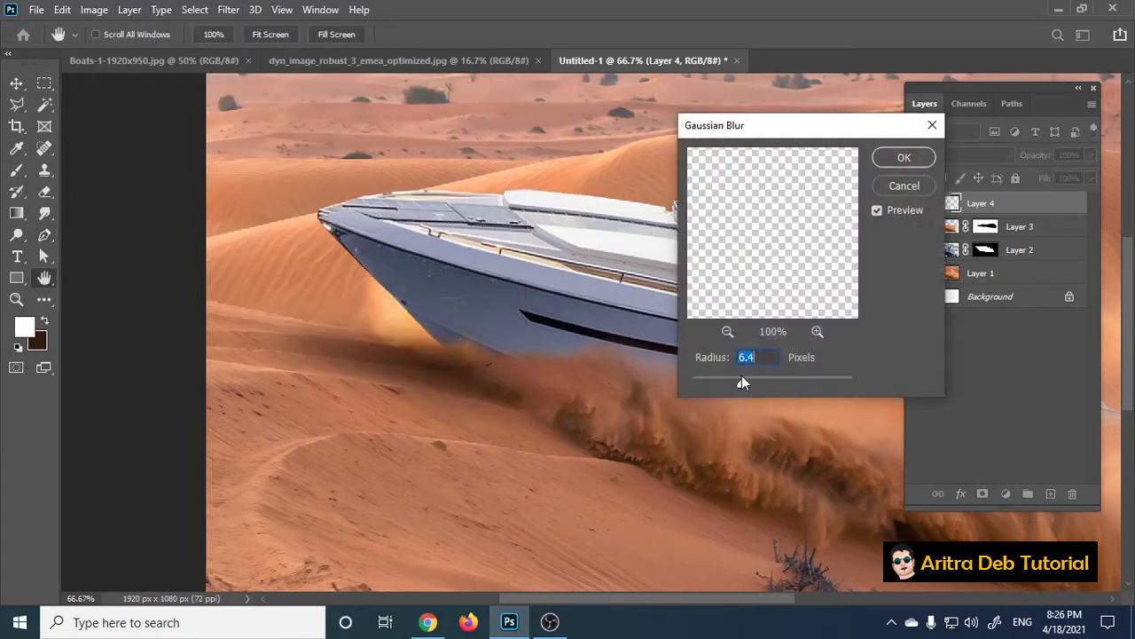
{"action": "left_click", "coordinate": [904, 157]}
Set Layer 4's blend mode to Soft Light with 75% fill.
{"action": "left_click", "coordinate": [964, 155]}
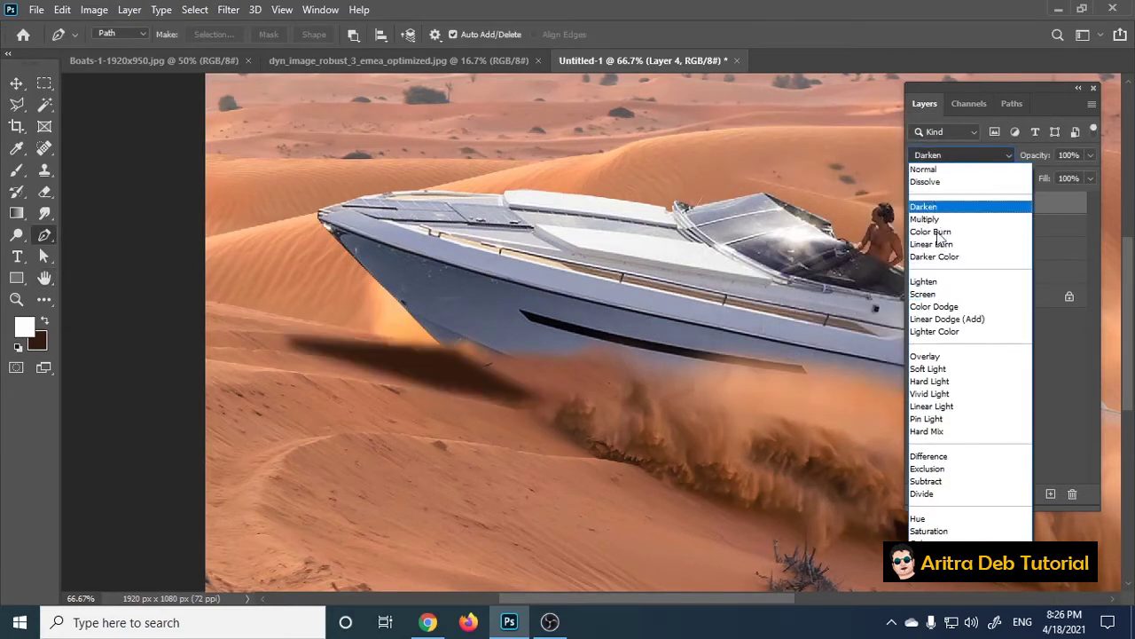
{"action": "left_click", "coordinate": [933, 372]}
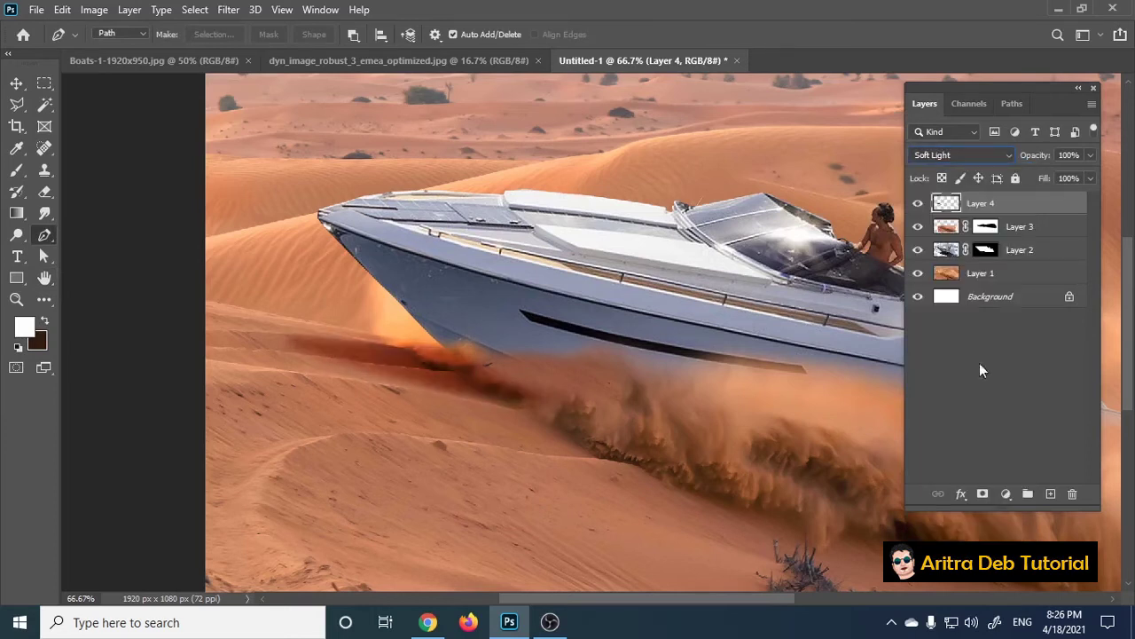
{"action": "left_click_drag", "start_coordinate": [1085, 180], "coordinate": [1065, 202]}
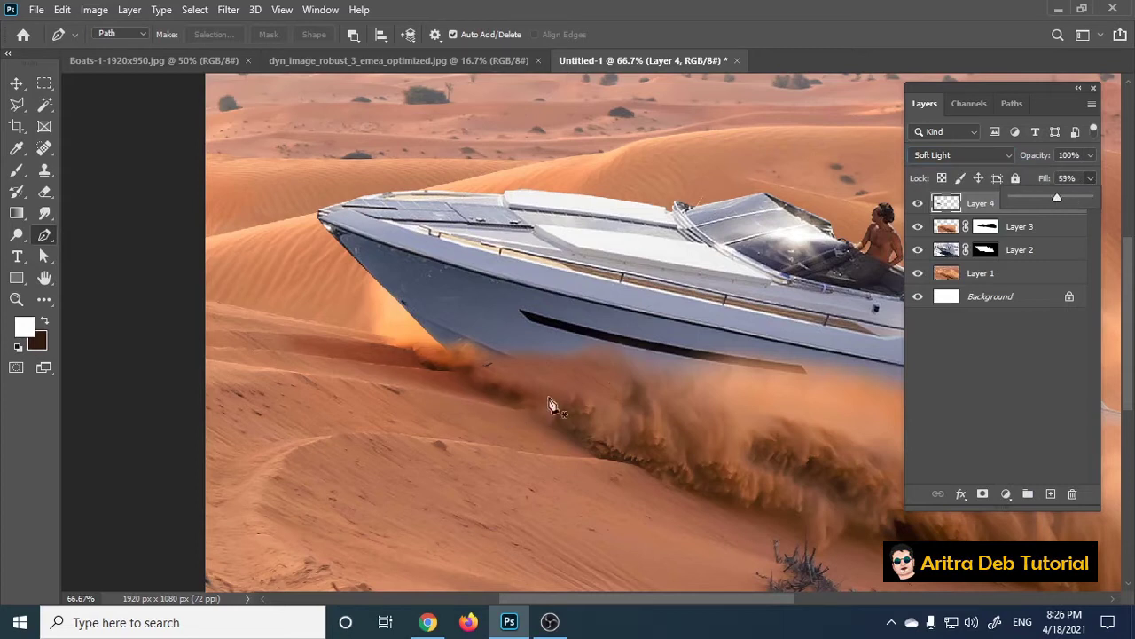
{"action": "left_click", "coordinate": [16, 83]}
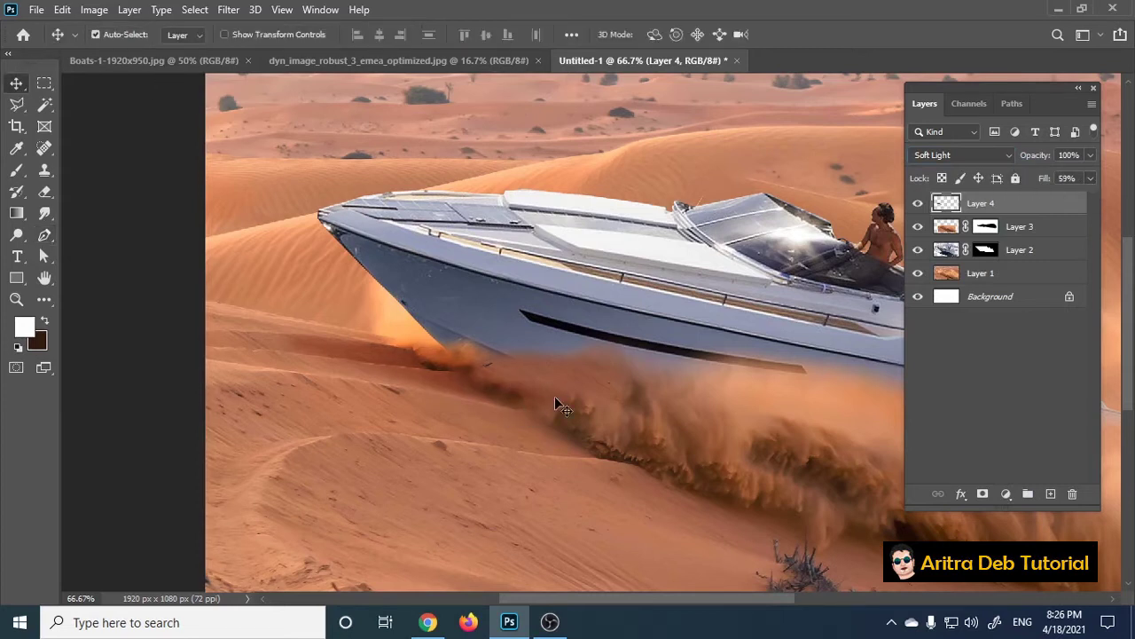
{"action": "key", "text": "ctrl+minus"}
{"action": "key", "text": "ctrl+minus"}
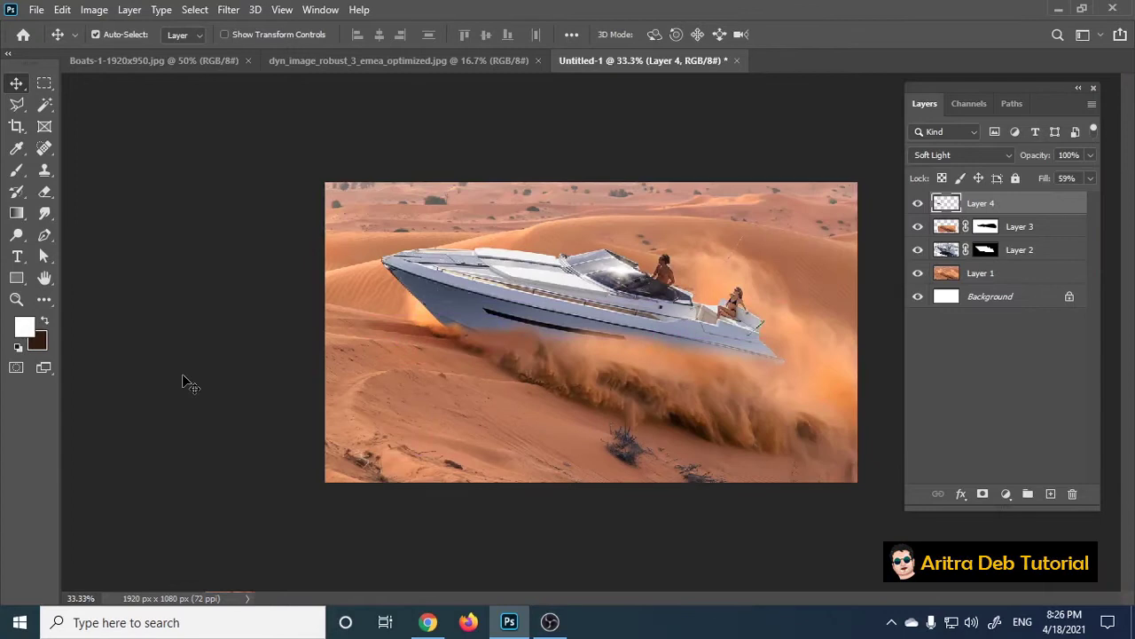
{"action": "left_click", "coordinate": [1090, 178]}
{"action": "left_click", "coordinate": [1084, 199]}
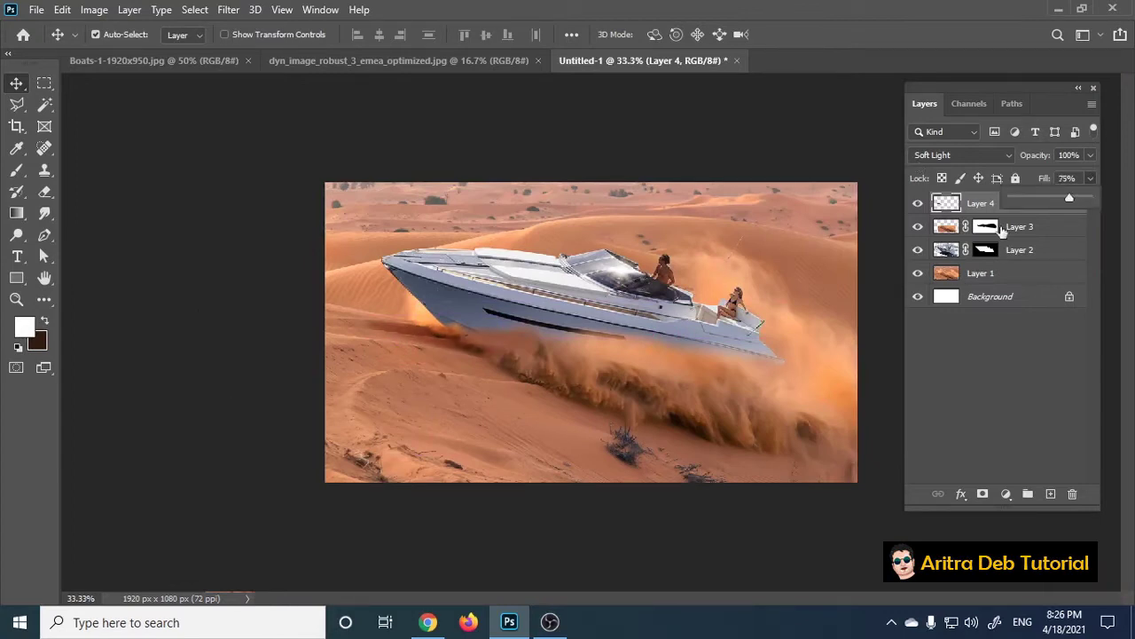
{"action": "left_click", "coordinate": [184, 382]}
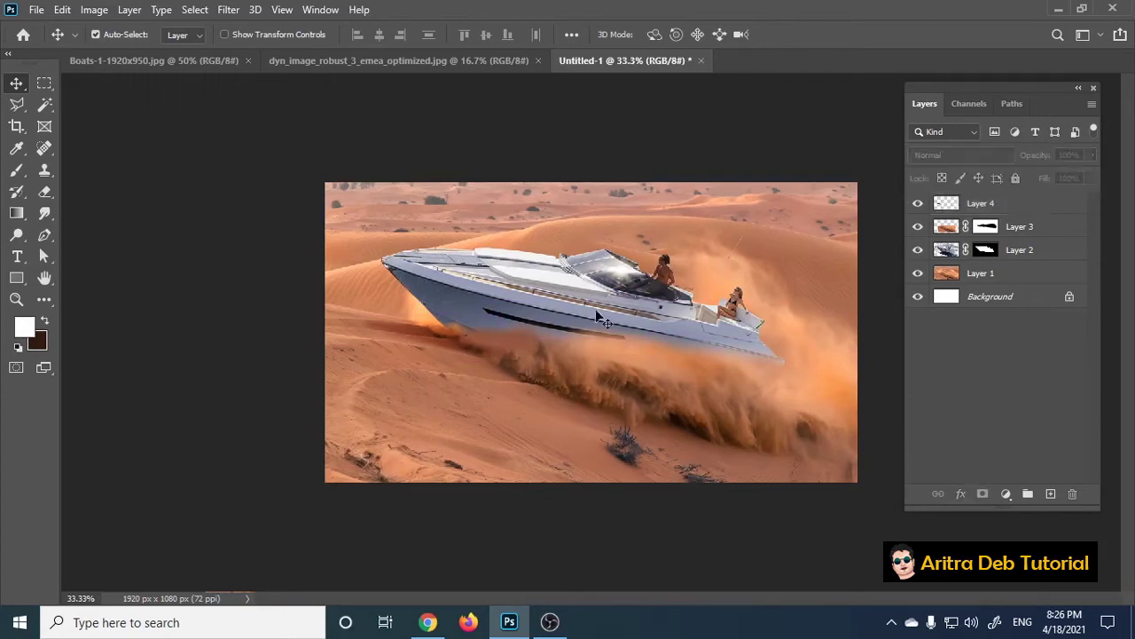
Add a dull orange Solid Color fill layer clipped to the boat's Layer 2.
{"action": "left_click", "coordinate": [733, 336]}
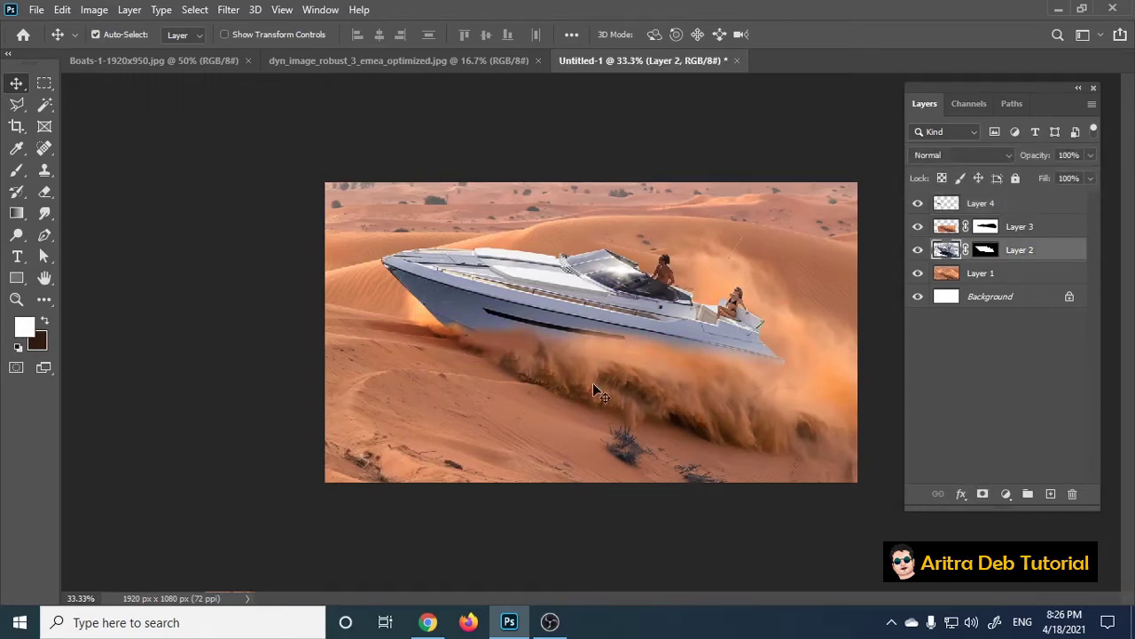
{"action": "key", "text": "ctrl+plus"}
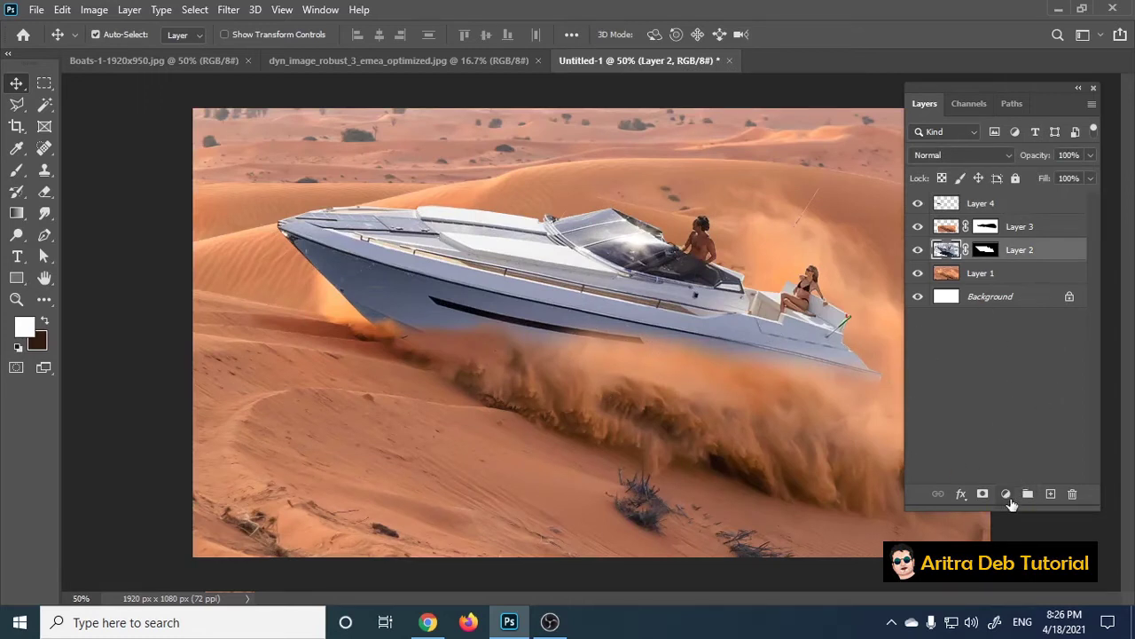
{"action": "left_click", "coordinate": [1008, 495]}
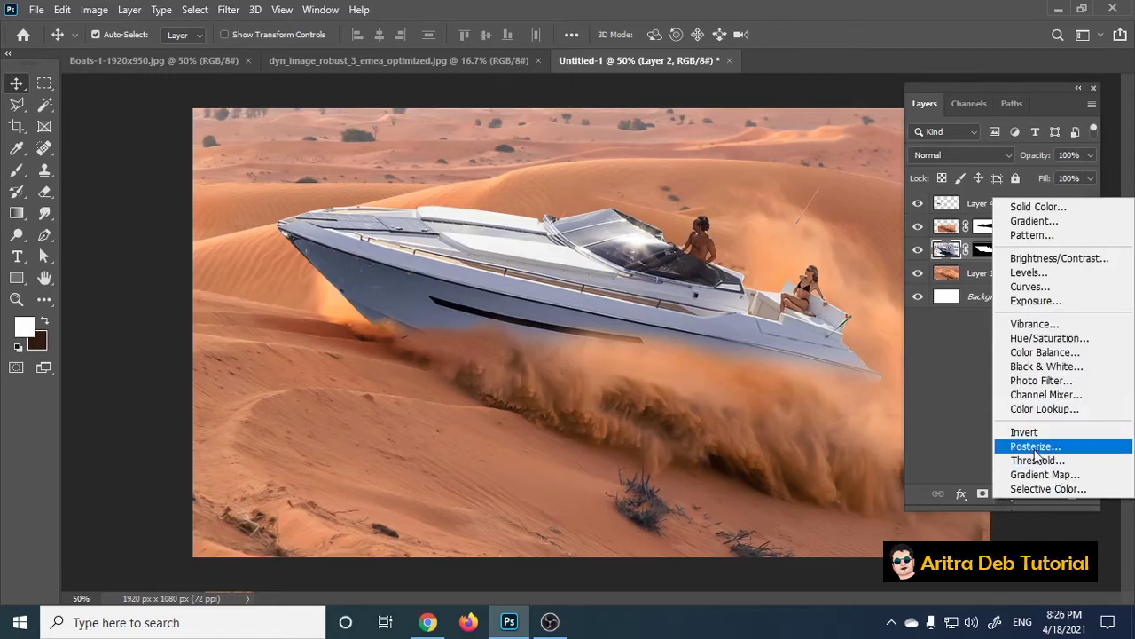
{"action": "left_click", "coordinate": [1038, 206]}
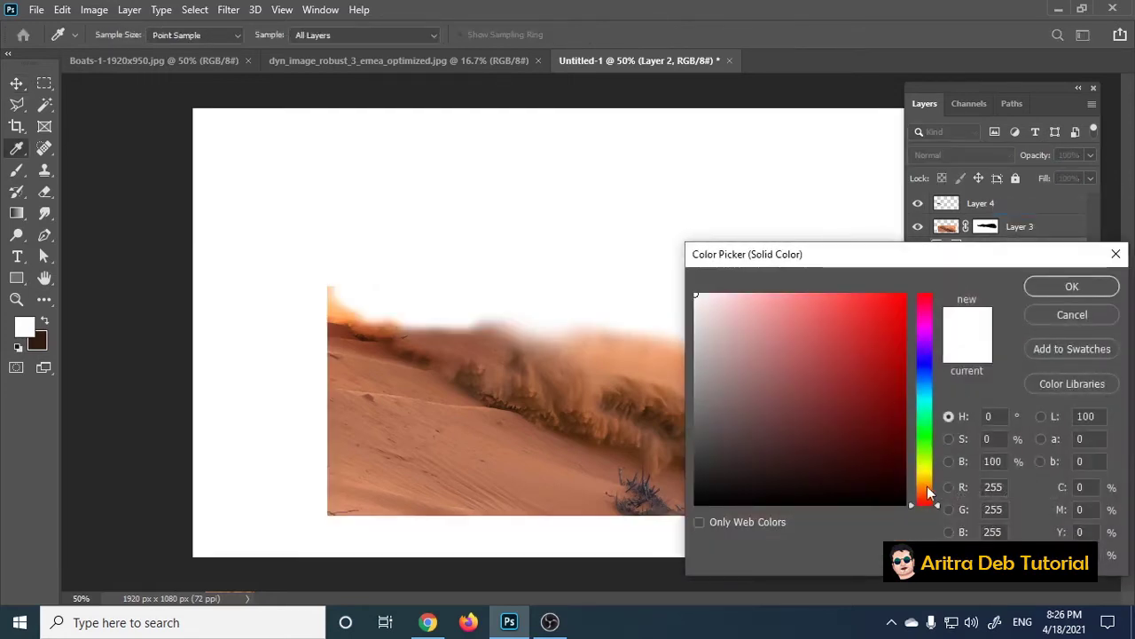
{"action": "left_click", "coordinate": [930, 488]}
{"action": "left_click", "coordinate": [903, 304]}
{"action": "left_click", "coordinate": [868, 317]}
{"action": "left_click", "coordinate": [1047, 287]}
{"action": "key", "text": "ctrl+alt+g"}
{"action": "left_click", "coordinate": [961, 493]}
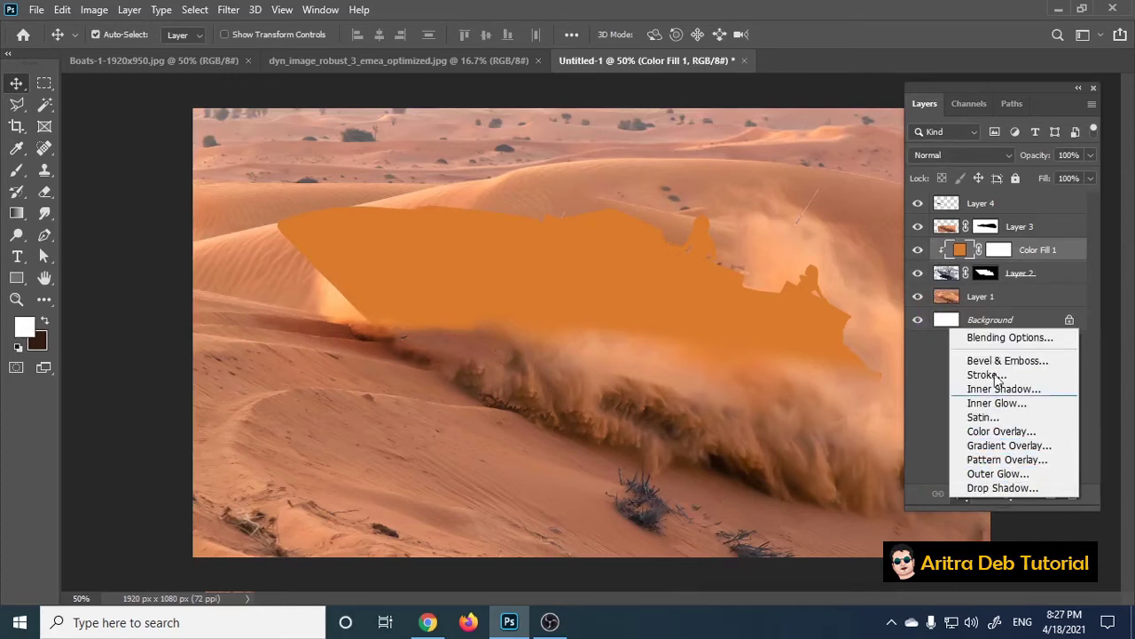
Split Color Fill 1's This Layer and Underlying Layer Blend If sliders so the white hull shows through.
{"action": "left_click", "coordinate": [994, 341]}
{"action": "left_click_drag", "start_coordinate": [753, 148], "coordinate": [901, 200]}
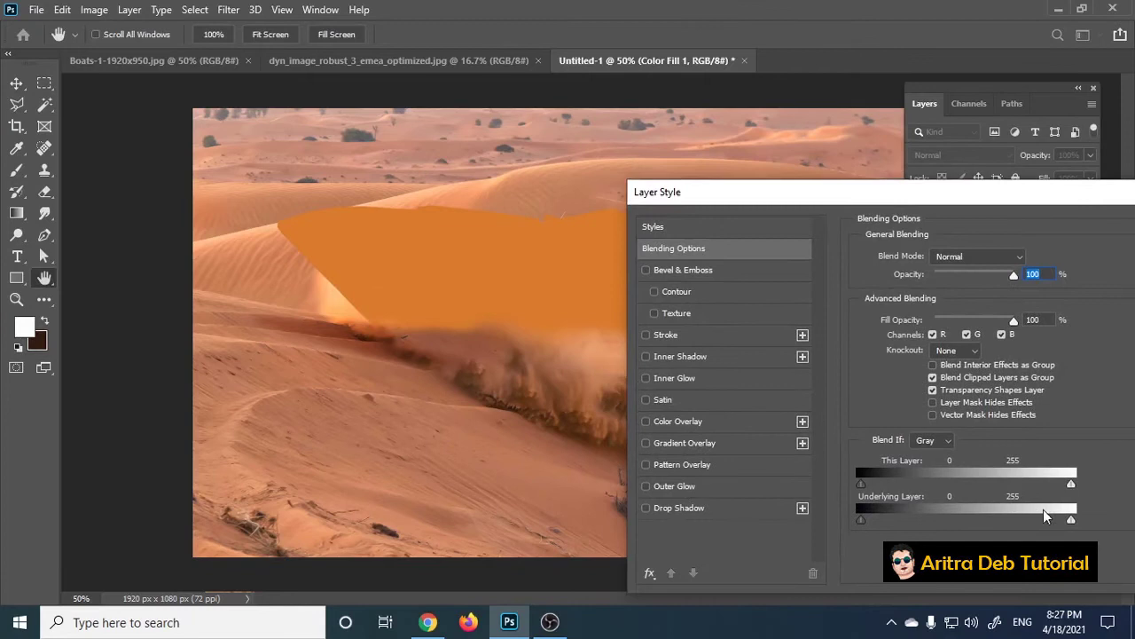
{"action": "left_click_drag", "start_coordinate": [1072, 486], "coordinate": [969, 486]}
{"action": "left_click_drag", "start_coordinate": [1071, 520], "coordinate": [932, 525]}
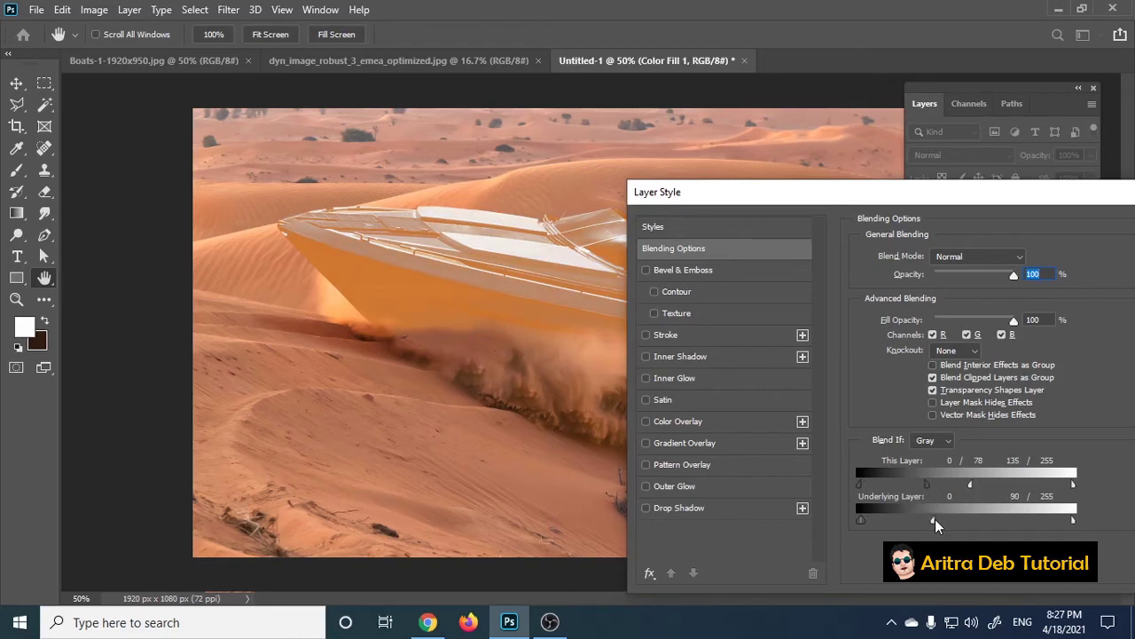
{"action": "left_click_drag", "start_coordinate": [861, 520], "coordinate": [929, 524]}
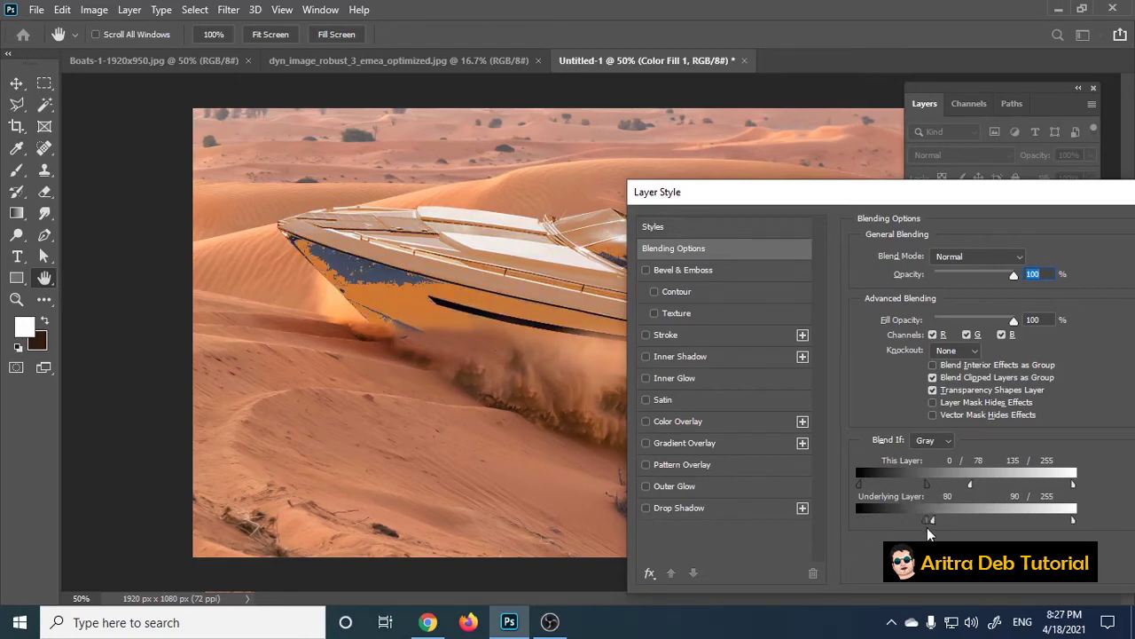
{"action": "mouse_move", "coordinate": [942, 525]}
{"action": "left_mouse_down"}
{"action": "mouse_move", "coordinate": [831, 528]}
{"action": "mouse_move", "coordinate": [965, 527]}
{"action": "left_mouse_up"}
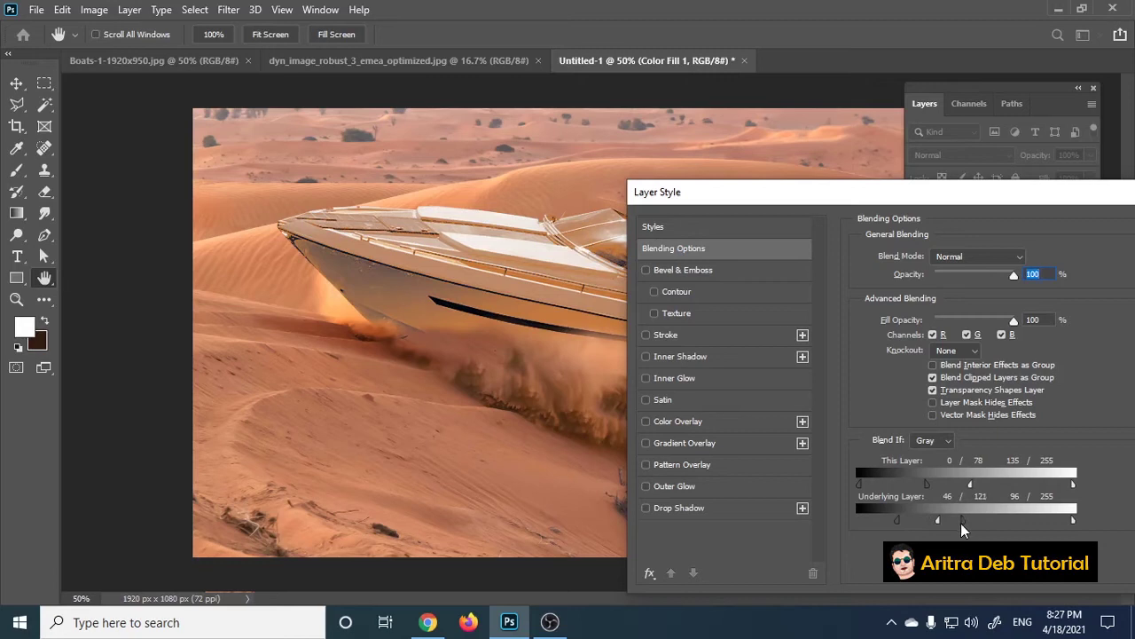
{"action": "left_click_drag", "start_coordinate": [929, 488], "coordinate": [893, 495]}
{"action": "left_click_drag", "start_coordinate": [974, 488], "coordinate": [1023, 502]}
{"action": "left_click_drag", "start_coordinate": [1045, 215], "coordinate": [756, 197]}
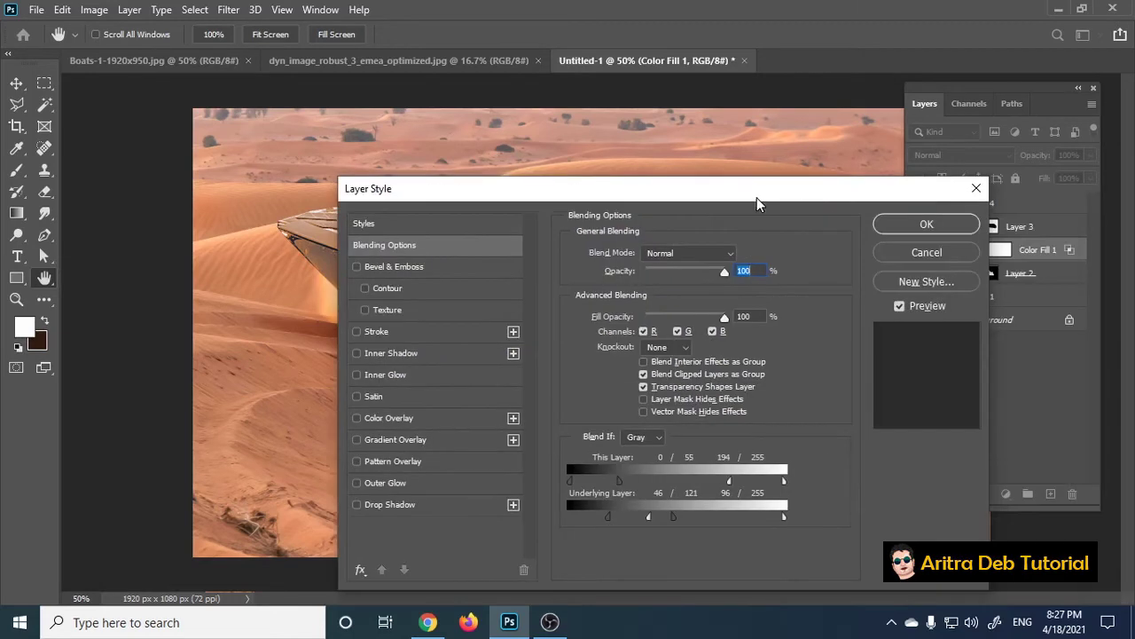
{"action": "left_click", "coordinate": [931, 224]}
{"action": "key", "text": "v"}
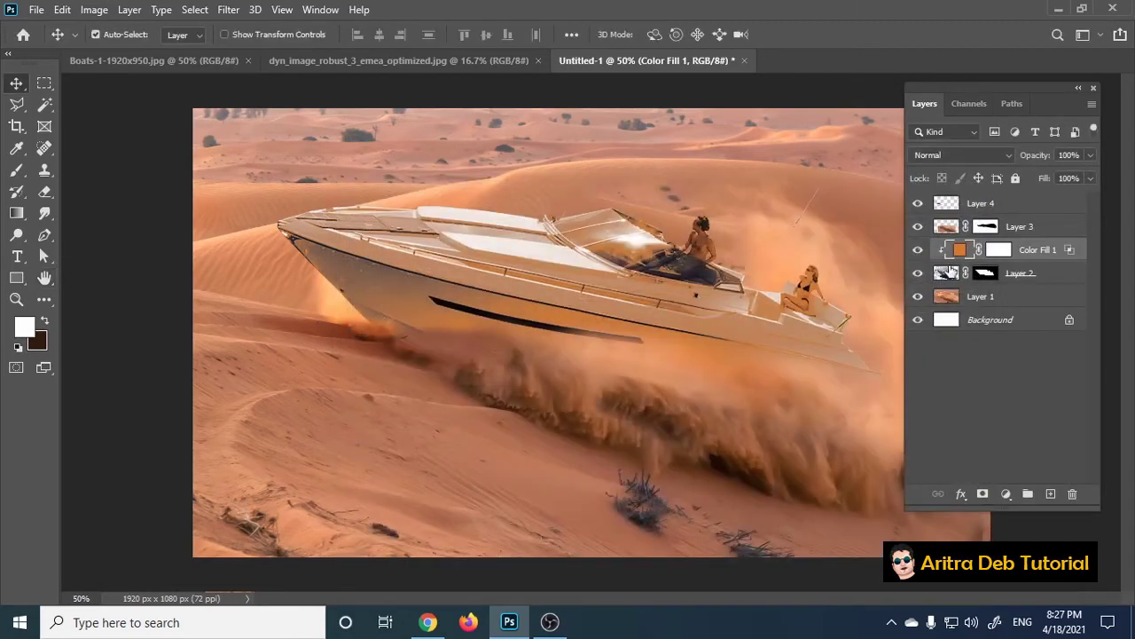
Switch Color Fill 1's blend mode to Color Burn and lower its fill.
{"action": "left_click", "coordinate": [955, 156]}
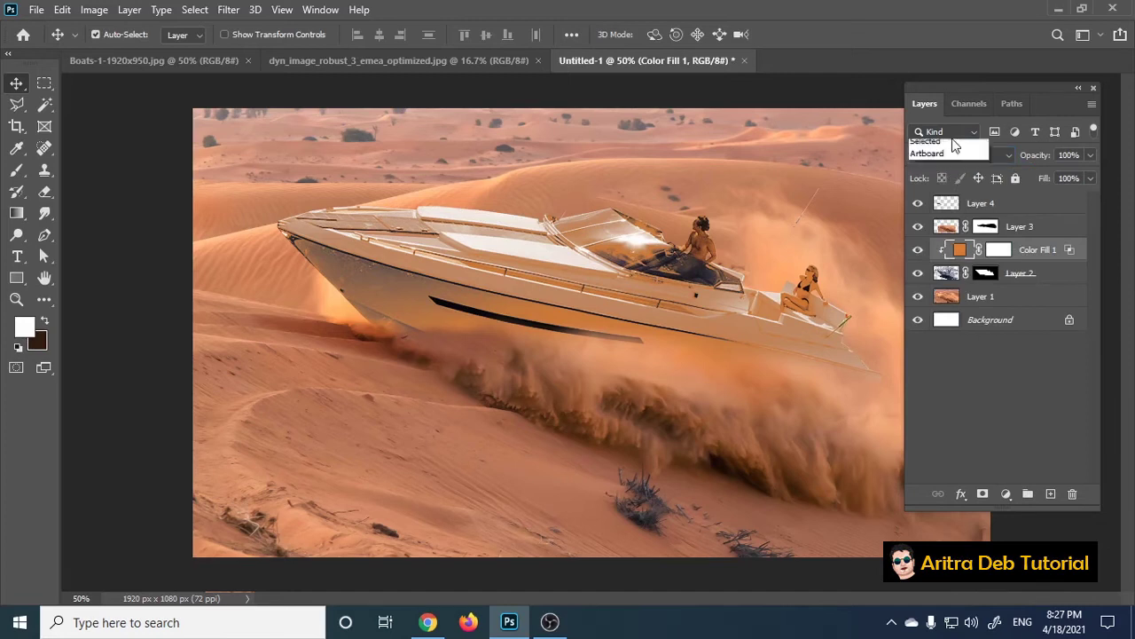
{"action": "left_click", "coordinate": [945, 131]}
{"action": "left_click", "coordinate": [1007, 156]}
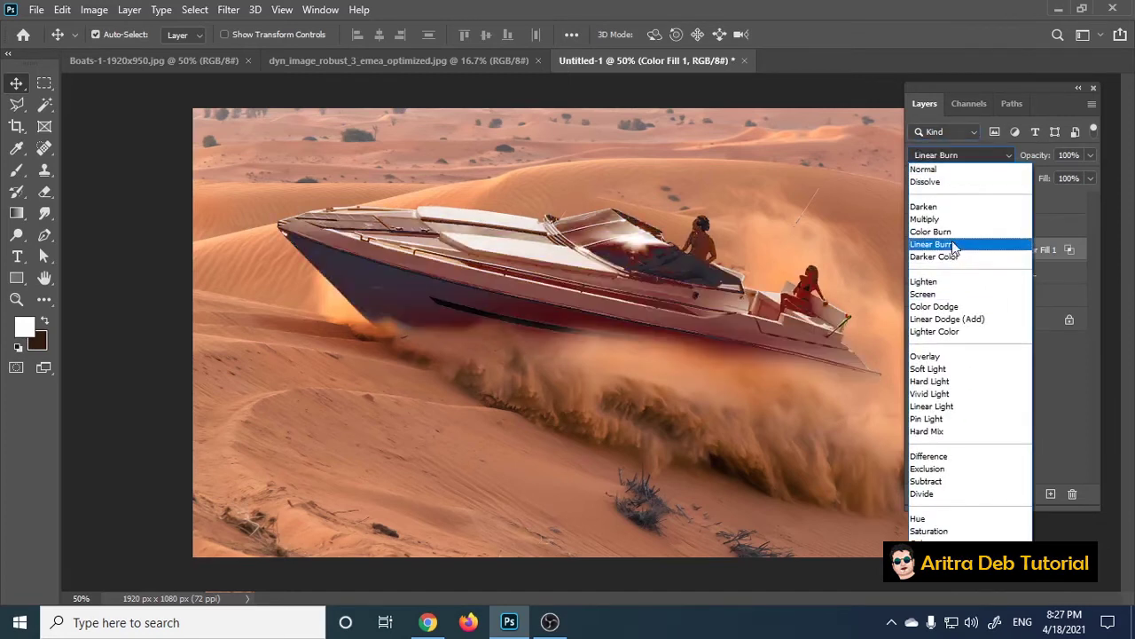
{"action": "left_click", "coordinate": [953, 233]}
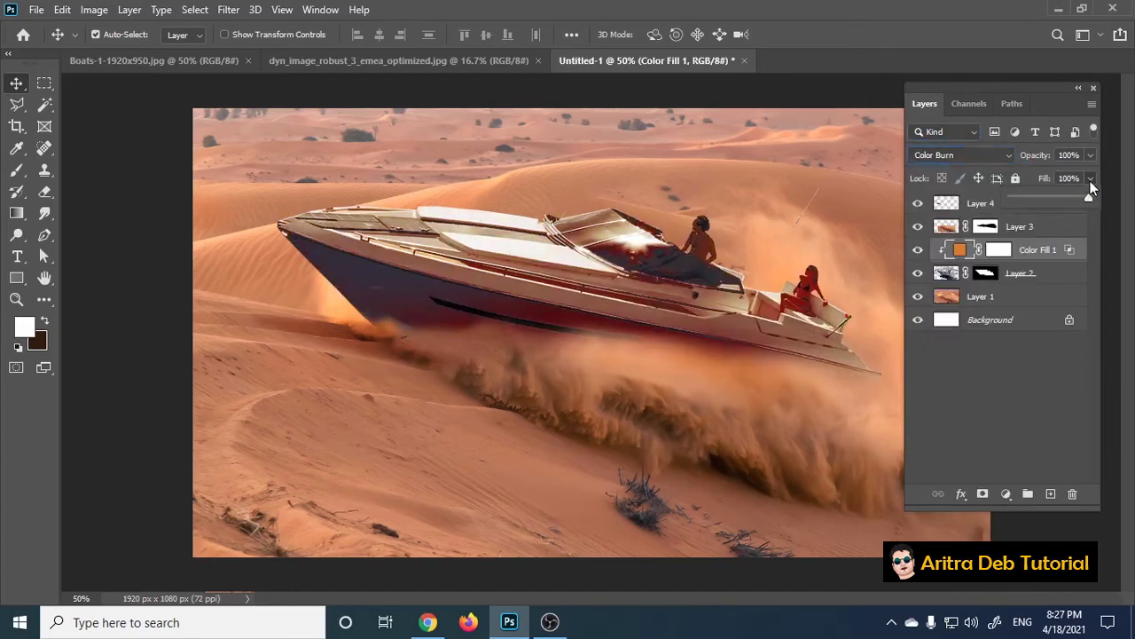
{"action": "left_click_drag", "start_coordinate": [1061, 198], "coordinate": [1052, 198]}
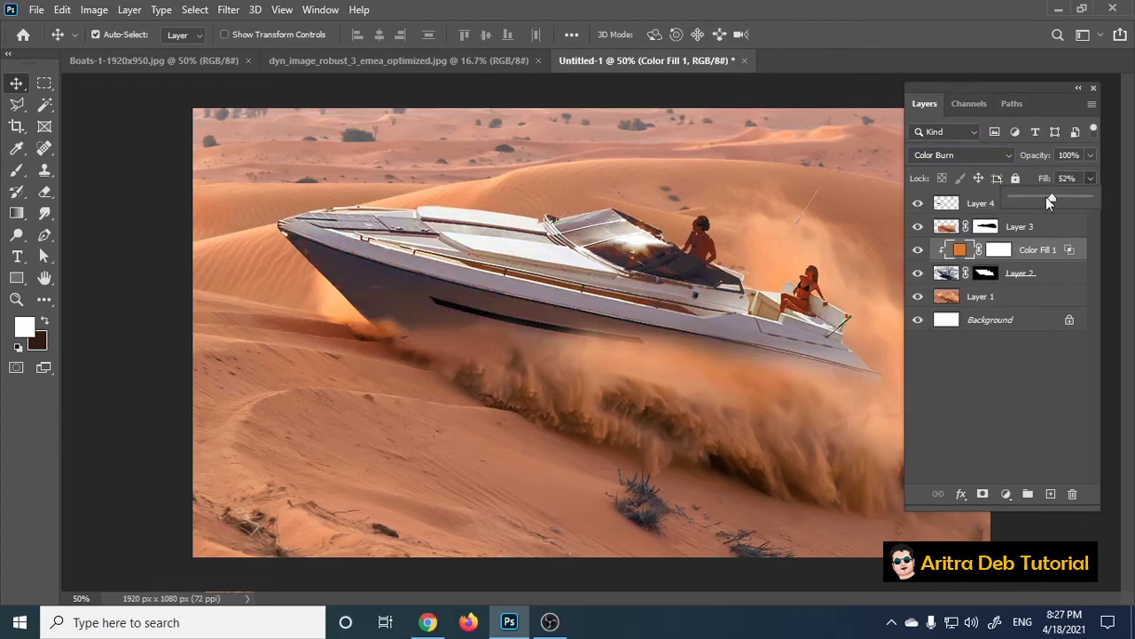
{"action": "left_click", "coordinate": [833, 457]}
{"action": "key", "text": "ctrl+minus"}
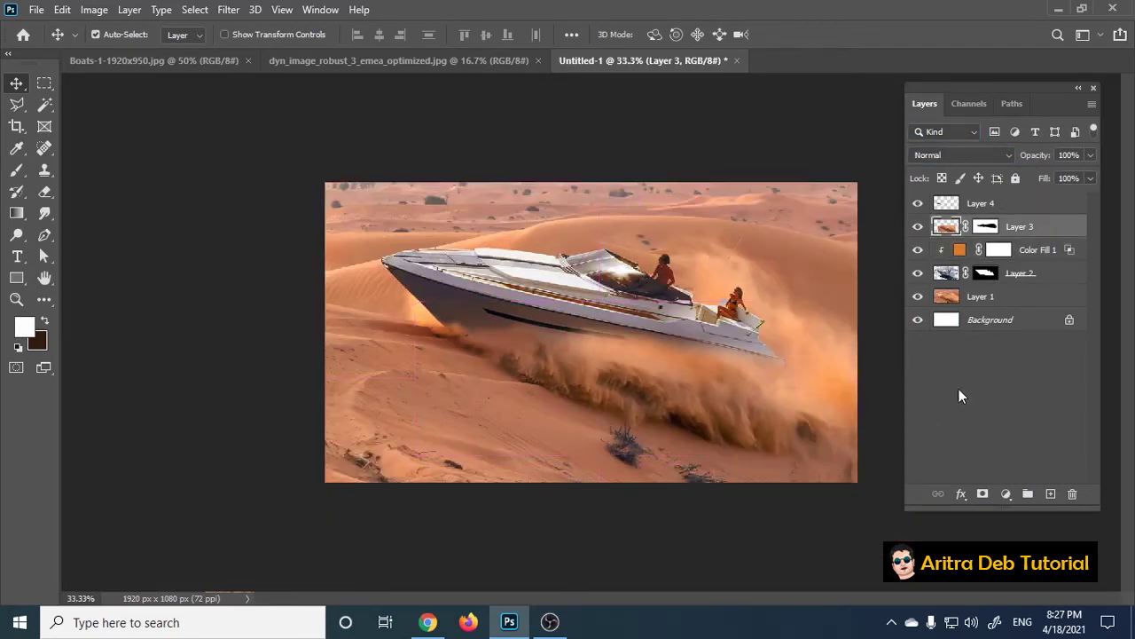
{"action": "left_click", "coordinate": [1055, 228]}
Set Color Fill 1's fill to 60%.
{"action": "left_click", "coordinate": [1038, 249]}
{"action": "left_click", "coordinate": [1091, 178]}
{"action": "left_click_drag", "start_coordinate": [1088, 197], "coordinate": [1056, 196]}
{"action": "left_click", "coordinate": [635, 351]}
{"action": "left_click", "coordinate": [594, 308]}
{"action": "key", "text": "ctrl+plus"}
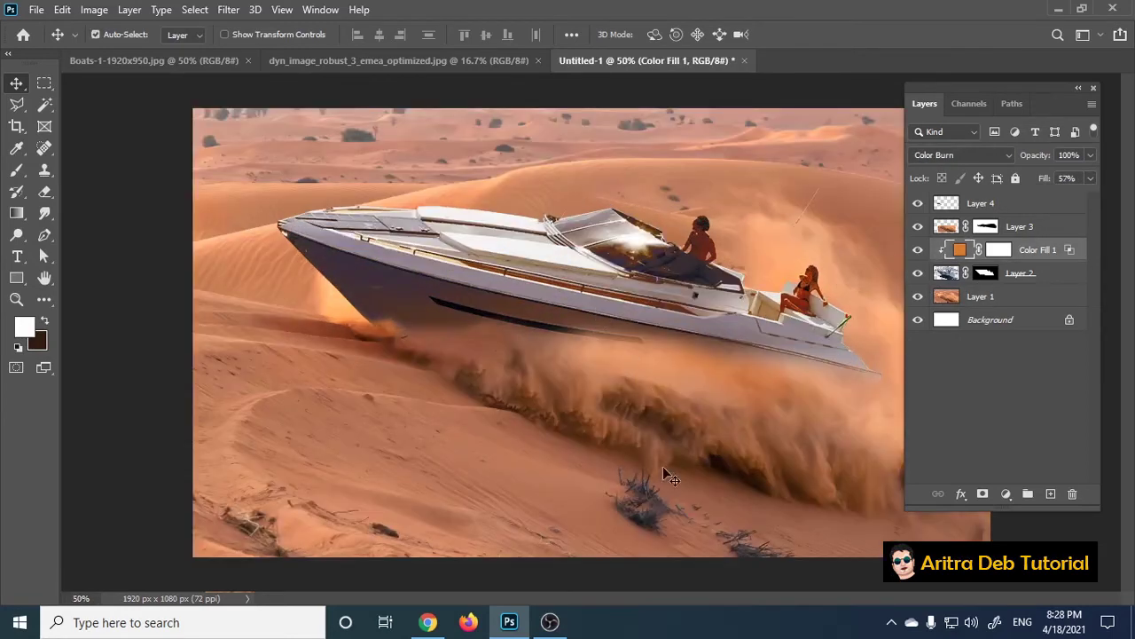
{"action": "left_click", "coordinate": [1090, 179]}
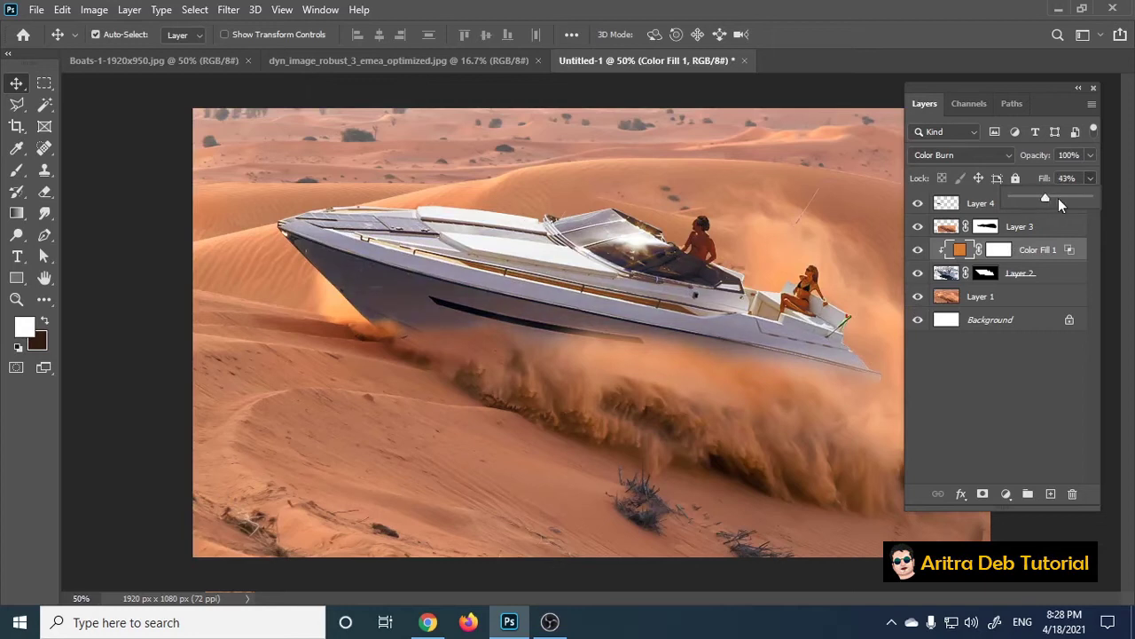
{"action": "left_click_drag", "start_coordinate": [1058, 198], "coordinate": [1068, 198]}
{"action": "left_click", "coordinate": [1029, 253]}
Target Color Fill 1's layer mask with black as foreground and the Brush tool active.
{"action": "left_click", "coordinate": [998, 249]}
{"action": "key", "text": "x"}
{"action": "left_click", "coordinate": [16, 171]}
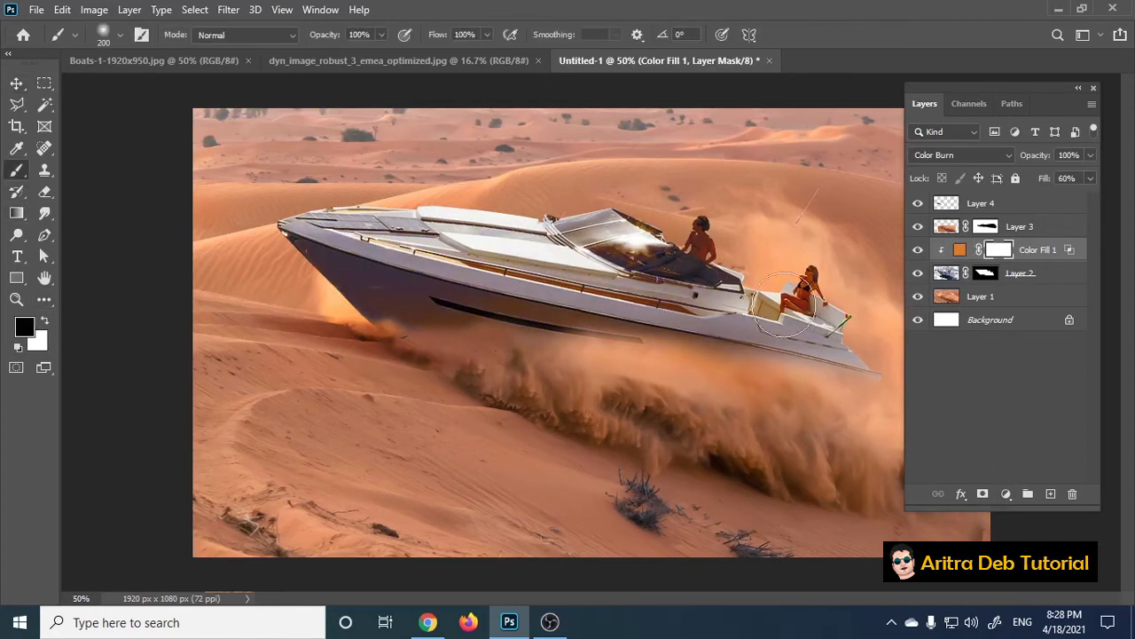
Lower the Brush opacity to 22% for soft painting on Color Fill 1's mask.
{"action": "left_click", "coordinate": [383, 34]}
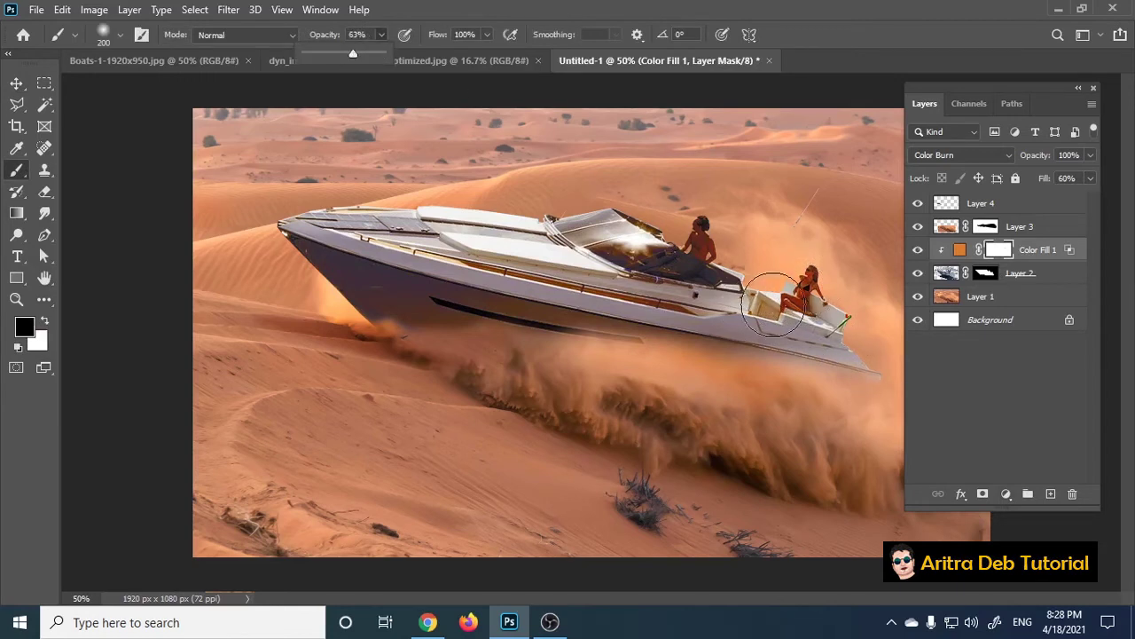
{"action": "left_click", "coordinate": [381, 96]}
{"action": "left_click", "coordinate": [383, 33]}
{"action": "left_click", "coordinate": [351, 53]}
{"action": "left_click", "coordinate": [818, 288]}
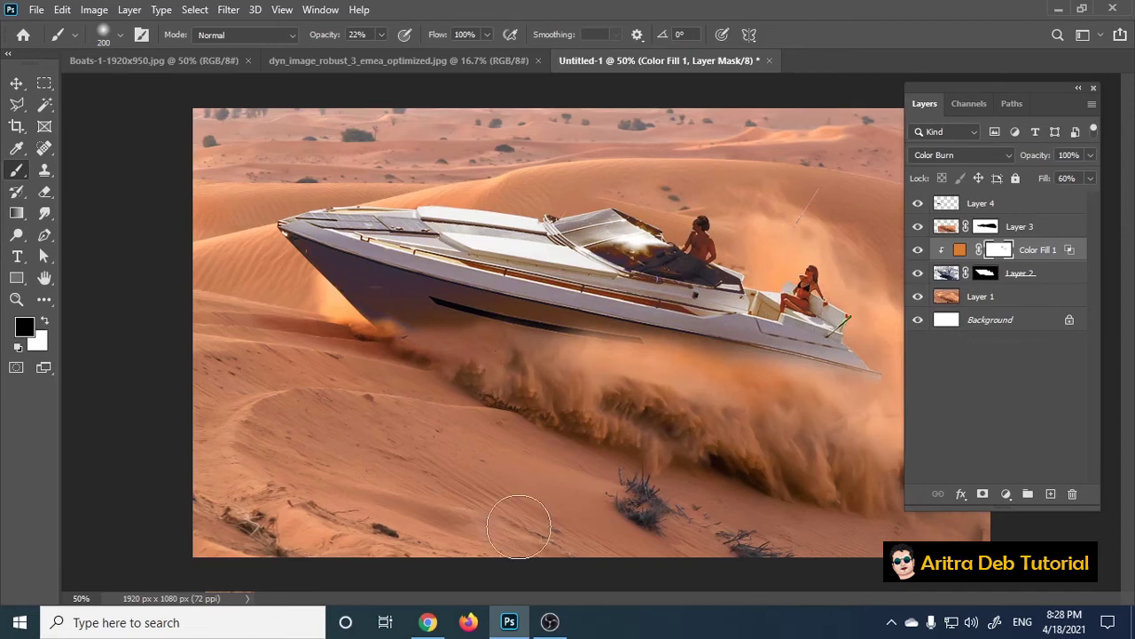
{"action": "key", "text": "ctrl+minus"}
Add a clipped Color Balance layer with midtones at +1 red, -4 magenta, -4 yellow.
{"action": "left_click", "coordinate": [16, 82]}
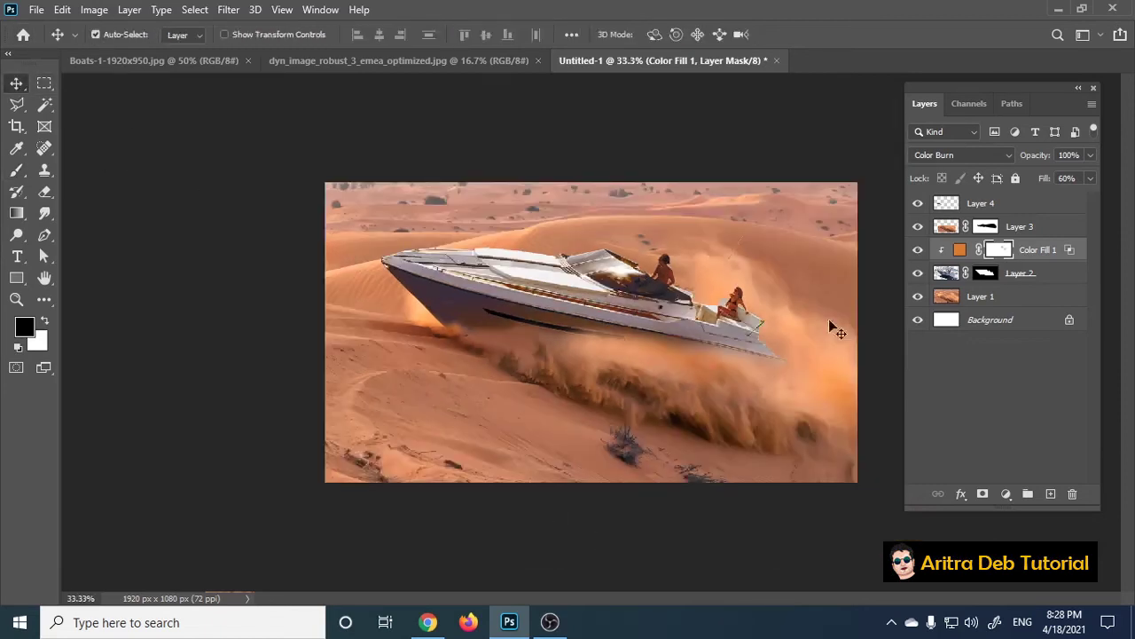
{"action": "key", "text": "ctrl+plus"}
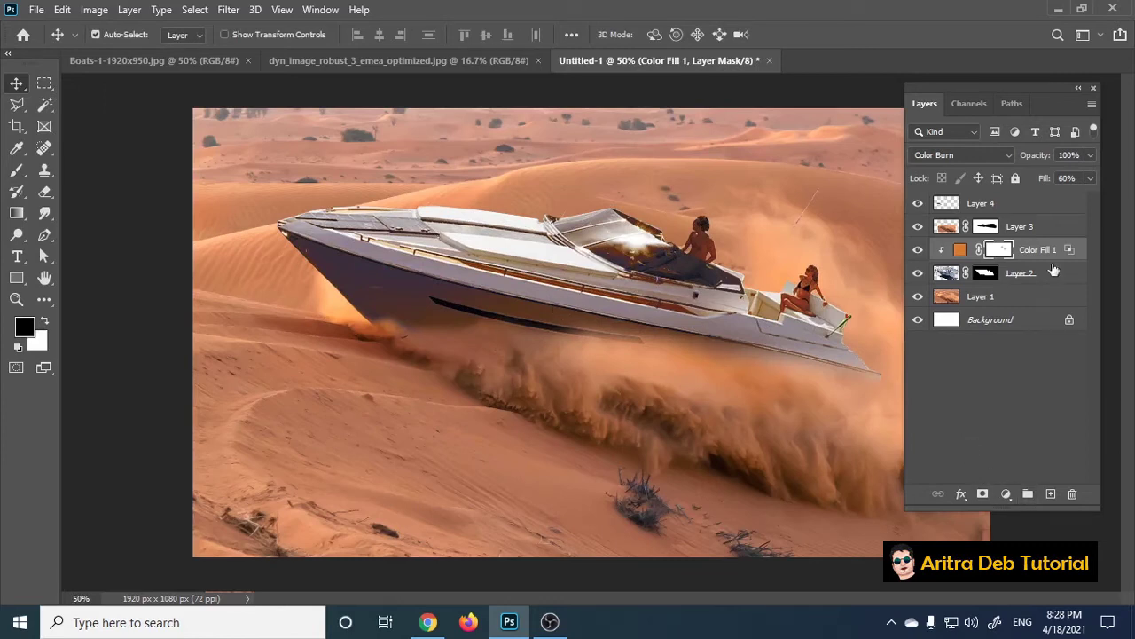
{"action": "left_click", "coordinate": [1007, 493]}
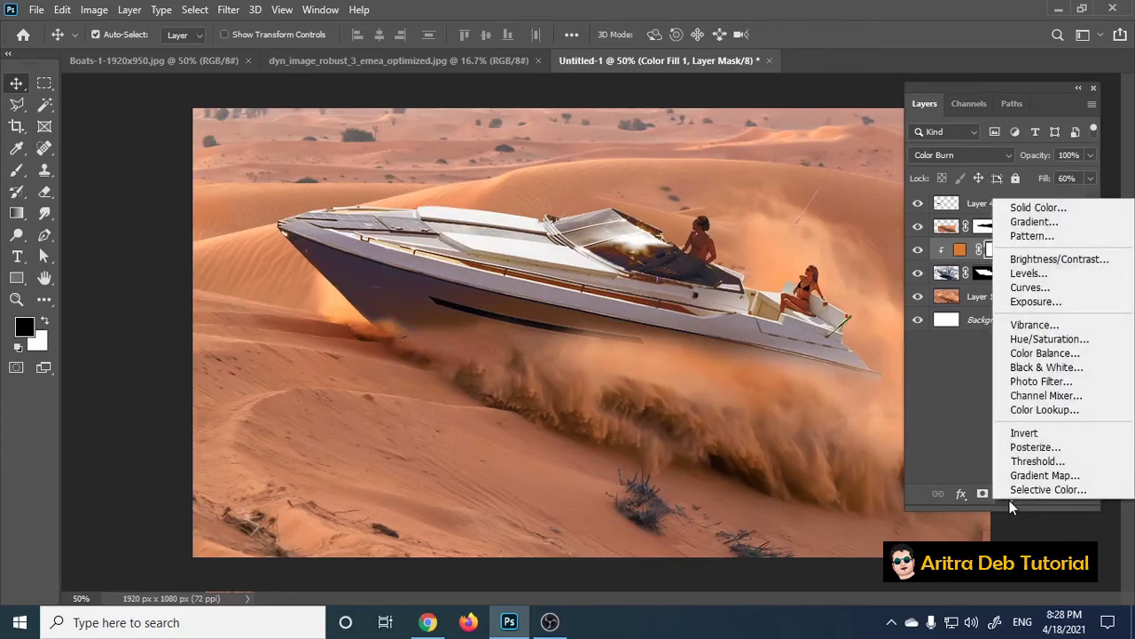
{"action": "left_click", "coordinate": [1064, 359]}
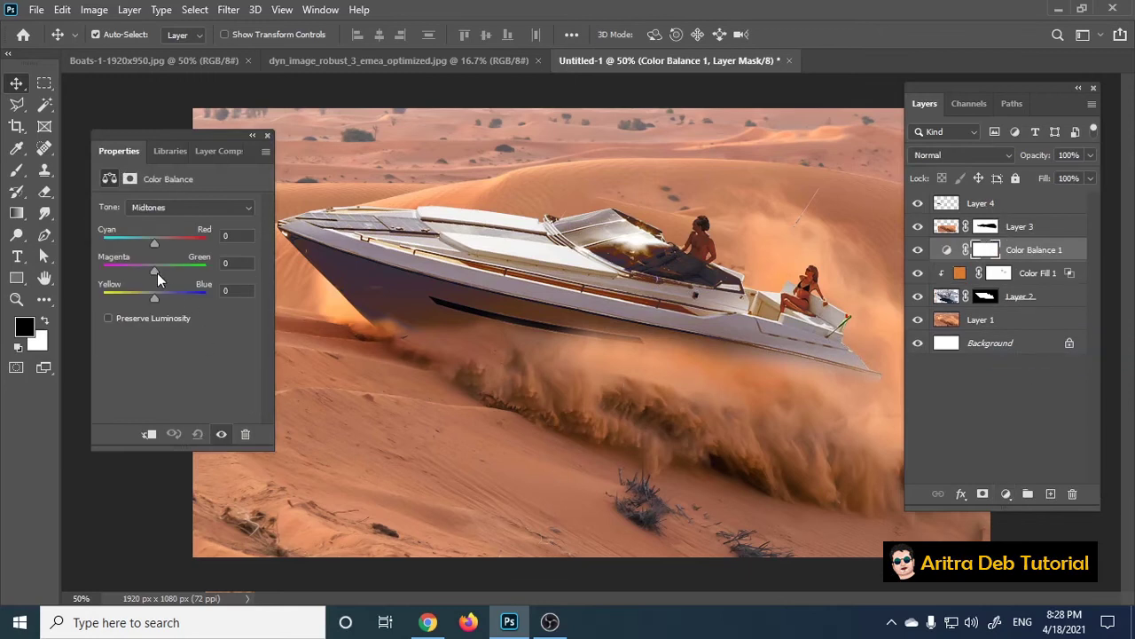
{"action": "left_click_drag", "start_coordinate": [157, 272], "coordinate": [156, 278]}
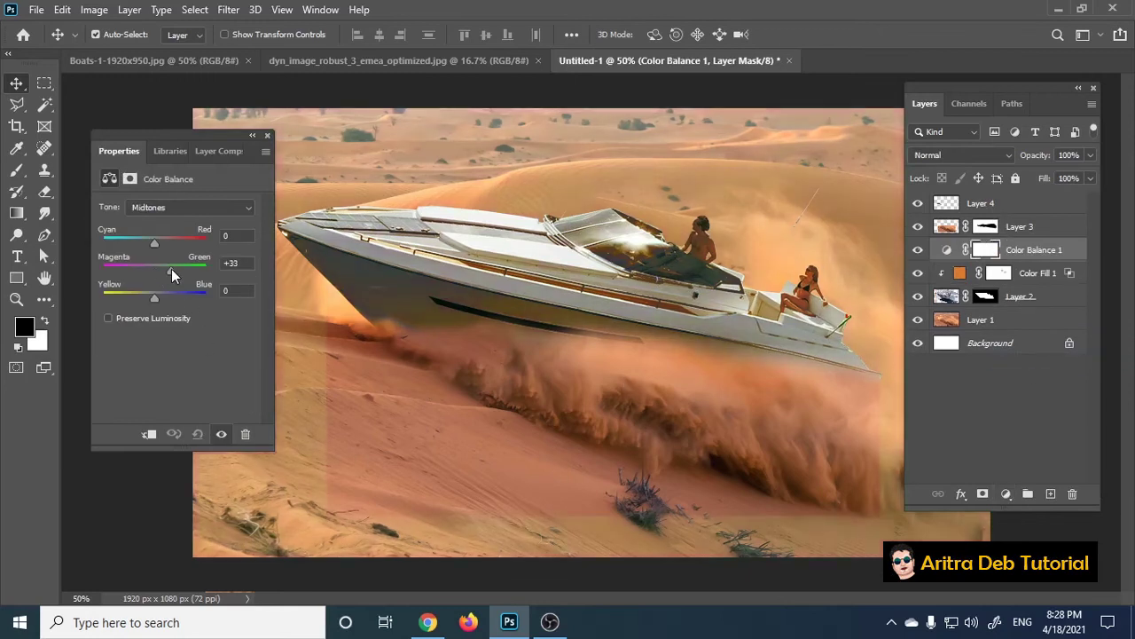
{"action": "left_click", "coordinate": [149, 434]}
{"action": "mouse_move", "coordinate": [164, 271]}
{"action": "left_mouse_down"}
{"action": "mouse_move", "coordinate": [151, 276]}
{"action": "mouse_move", "coordinate": [164, 241]}
{"action": "mouse_move", "coordinate": [155, 251]}
{"action": "left_mouse_up"}
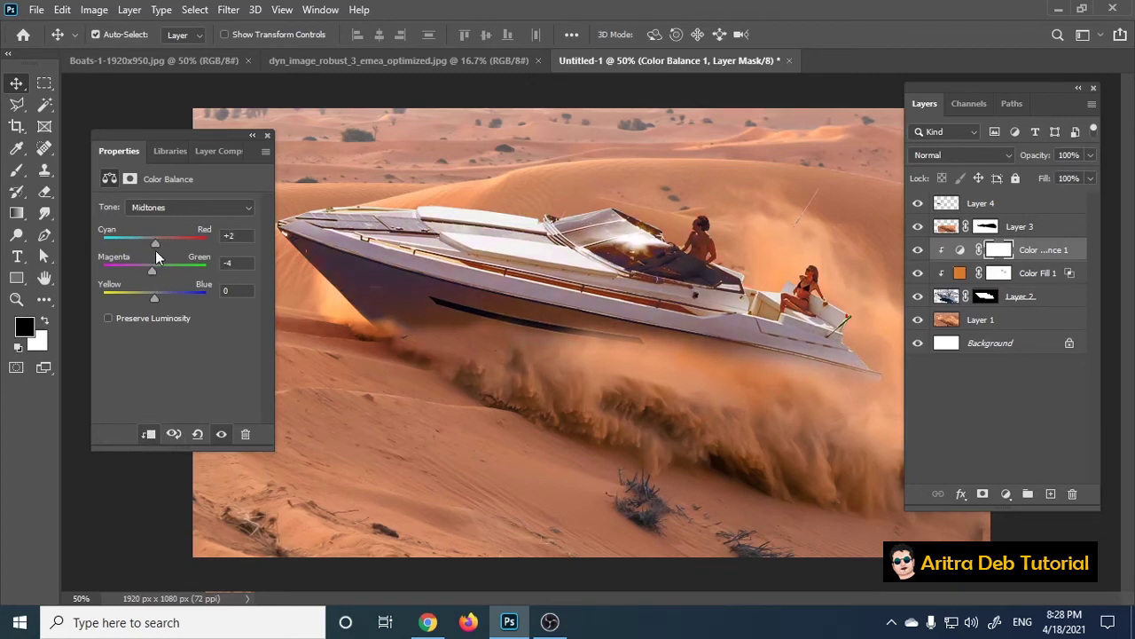
{"action": "left_click_drag", "start_coordinate": [171, 298], "coordinate": [152, 304]}
{"action": "left_click", "coordinate": [94, 472]}
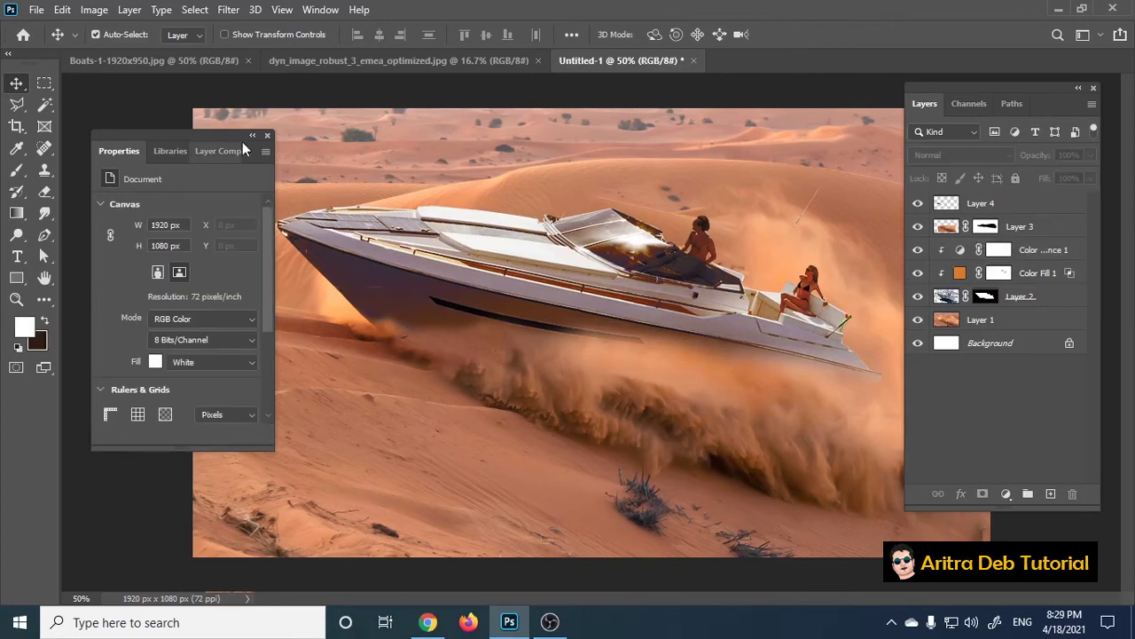
Close the Properties panel and raise Soft Light Layer 4's fill to 77%.
{"action": "left_click", "coordinate": [267, 135]}
{"action": "key", "text": "ctrl+minus"}
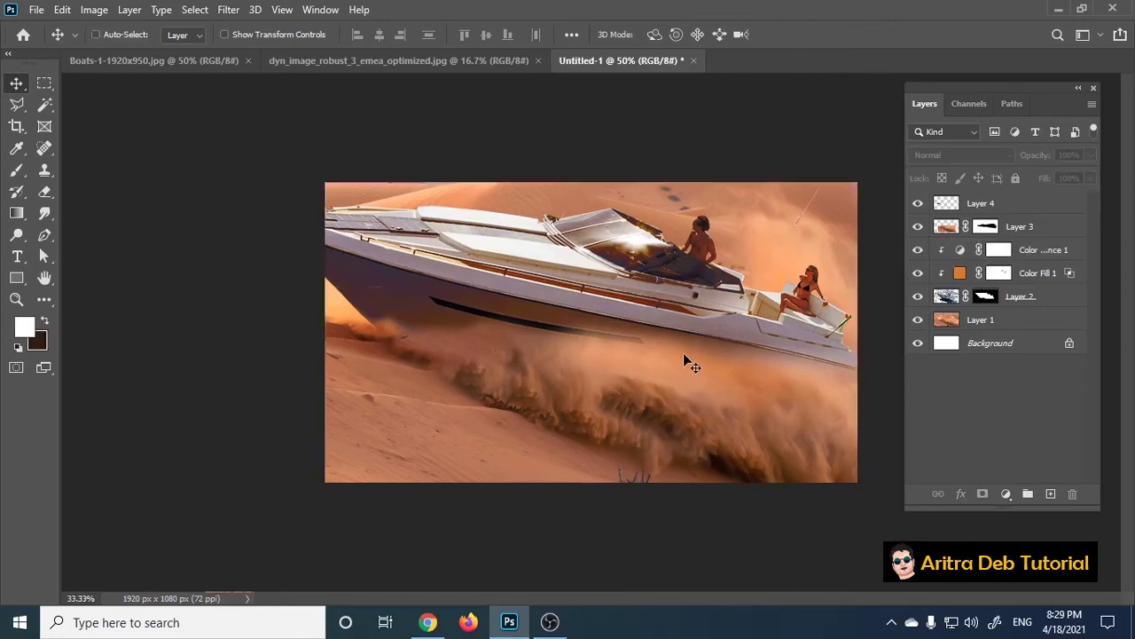
{"action": "key", "text": "ctrl+plus"}
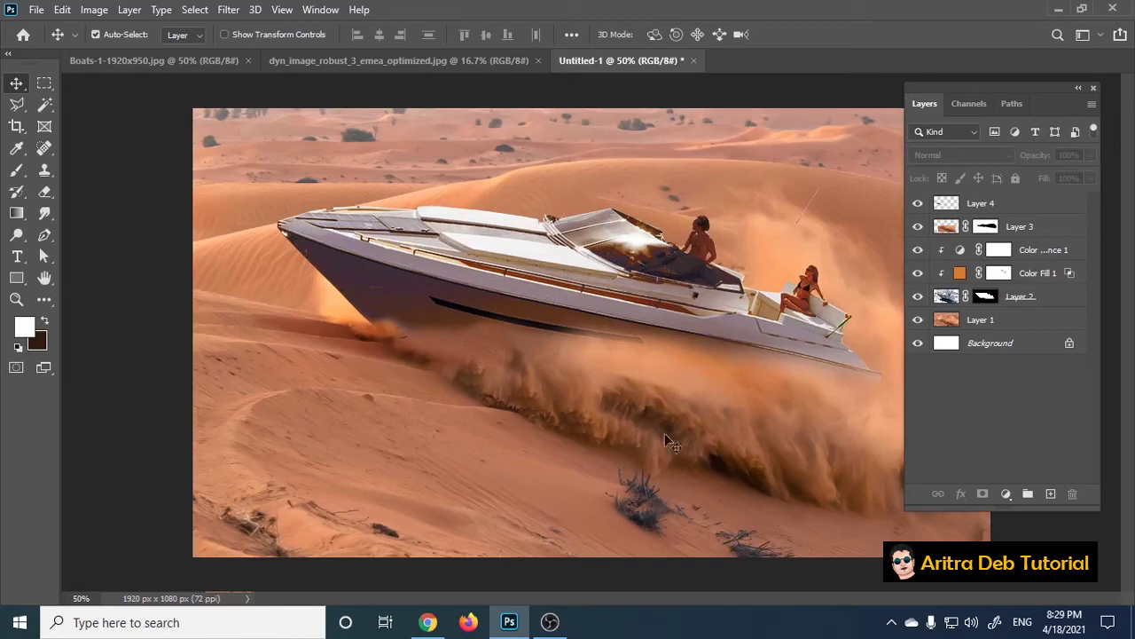
{"action": "left_click", "coordinate": [1054, 202]}
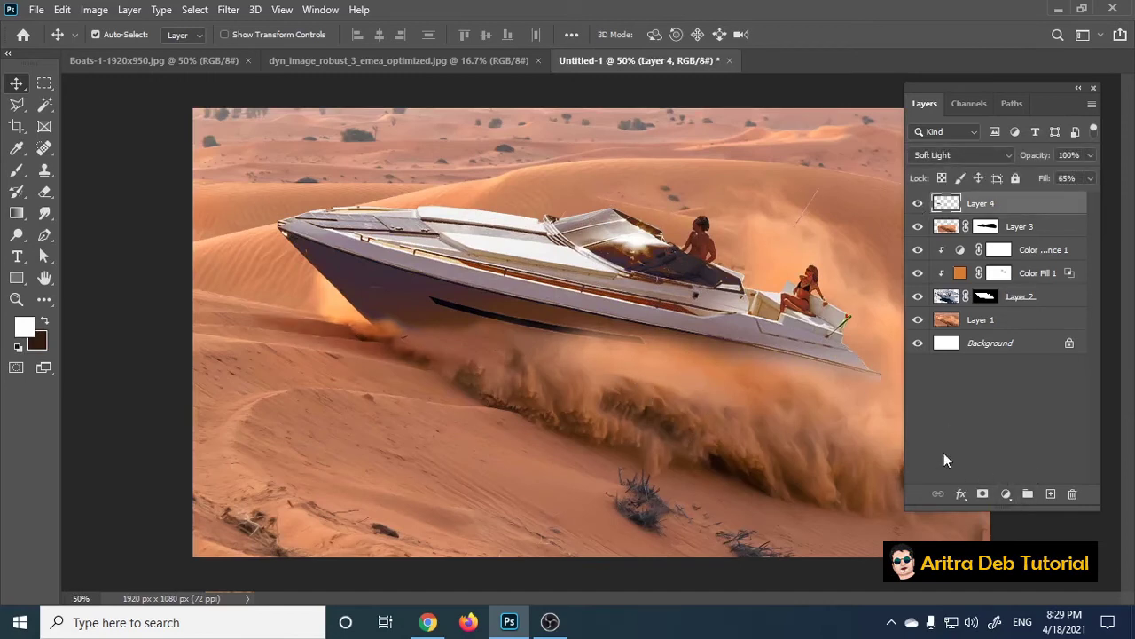
{"action": "left_click_drag", "start_coordinate": [1091, 181], "coordinate": [1071, 199]}
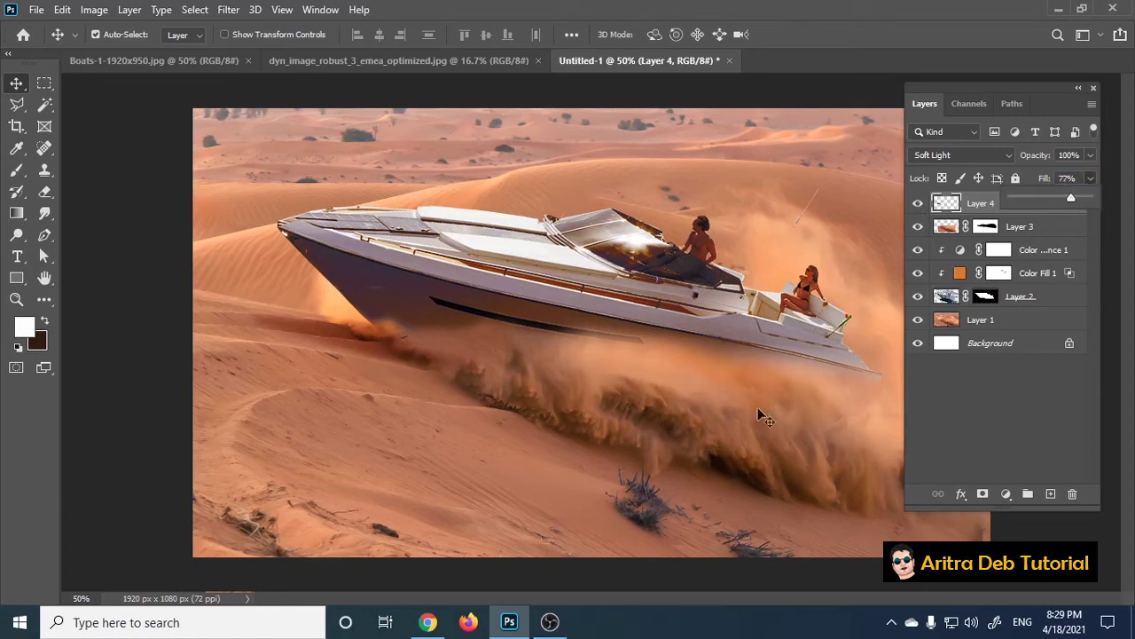
{"action": "left_click", "coordinate": [986, 213]}
{"action": "left_click", "coordinate": [1029, 495]}
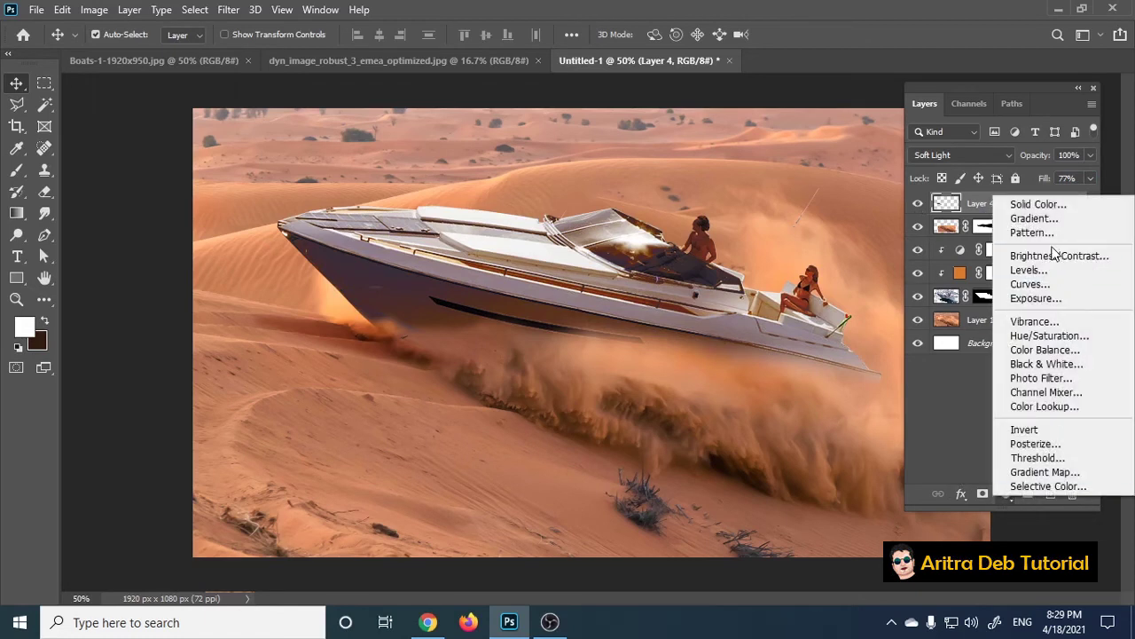
Add a Brightness/Contrast adjustment with brightness -3 and contrast 67.
{"action": "left_click", "coordinate": [1053, 254]}
{"action": "mouse_move", "coordinate": [207, 285]}
{"action": "left_mouse_down"}
{"action": "mouse_move", "coordinate": [164, 258]}
{"action": "mouse_move", "coordinate": [176, 255]}
{"action": "left_mouse_up"}
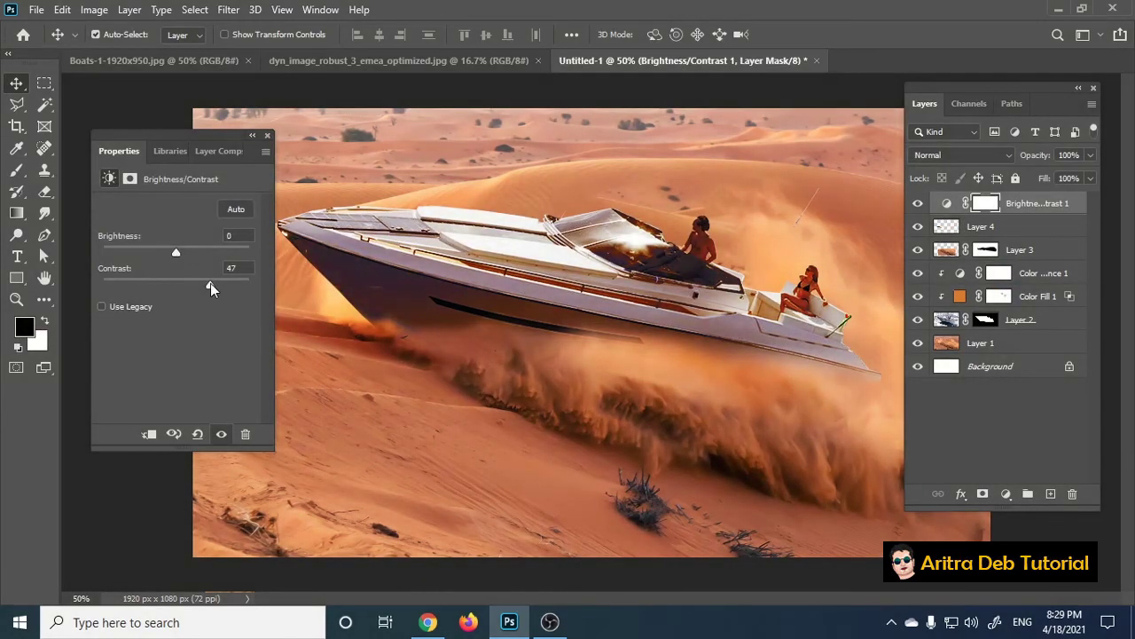
{"action": "left_click_drag", "start_coordinate": [227, 286], "coordinate": [226, 285]}
{"action": "mouse_move", "coordinate": [175, 253]}
{"action": "left_mouse_down"}
{"action": "mouse_move", "coordinate": [196, 250]}
{"action": "mouse_move", "coordinate": [175, 260]}
{"action": "left_mouse_up"}
{"action": "key", "text": "x"}
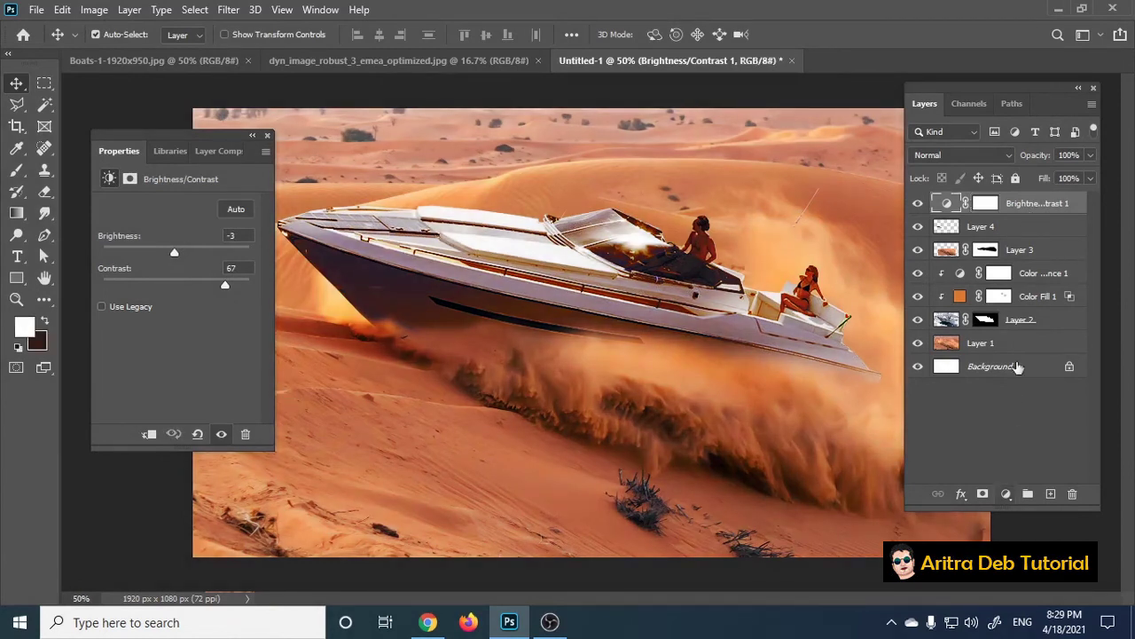
{"action": "left_click", "coordinate": [1029, 232]}
{"action": "left_click", "coordinate": [1006, 493]}
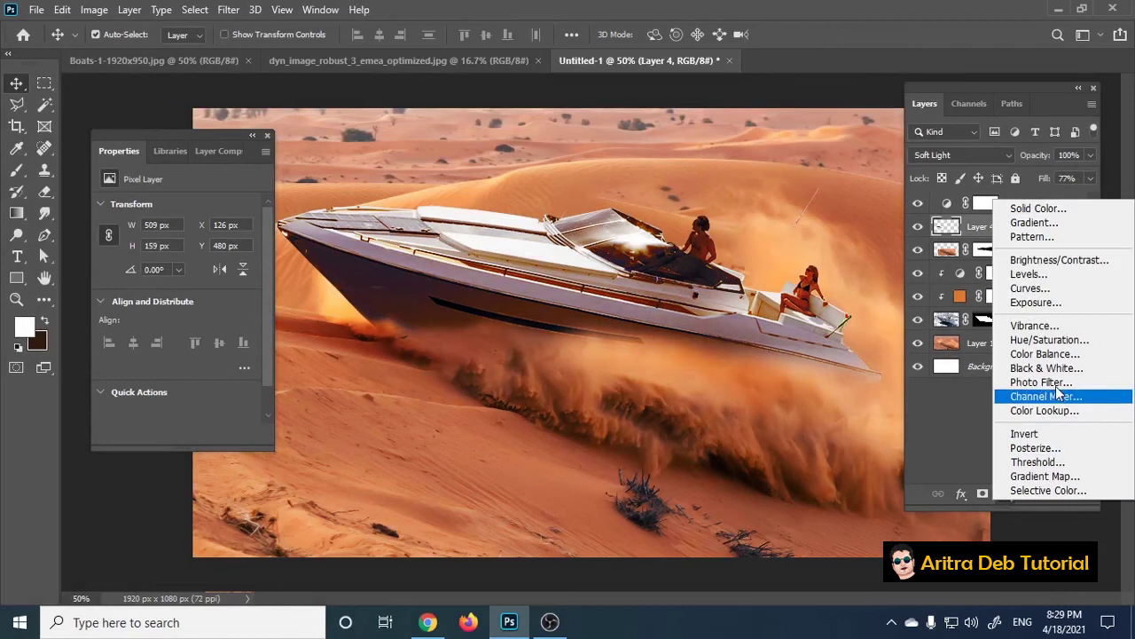
Add a Vibrance adjustment with vibrance -42 and saturation +28.
{"action": "left_click", "coordinate": [1065, 326]}
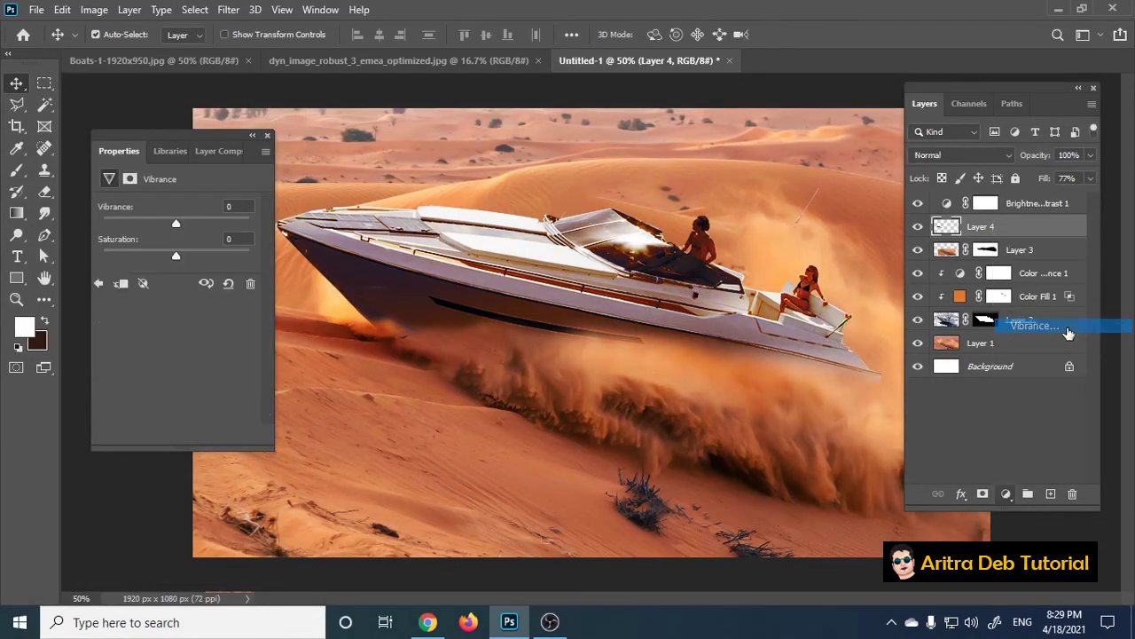
{"action": "mouse_move", "coordinate": [181, 257]}
{"action": "left_mouse_down"}
{"action": "mouse_move", "coordinate": [197, 256]}
{"action": "mouse_move", "coordinate": [150, 227]}
{"action": "left_mouse_up"}
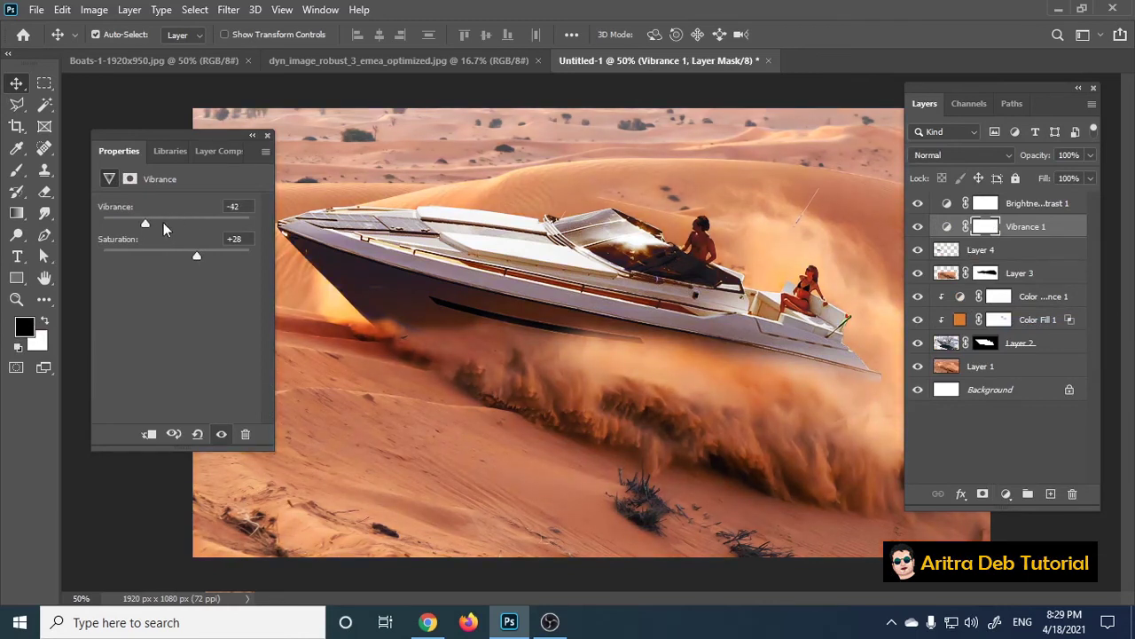
{"action": "left_click_drag", "start_coordinate": [158, 220], "coordinate": [160, 220]}
{"action": "left_click", "coordinate": [507, 401]}
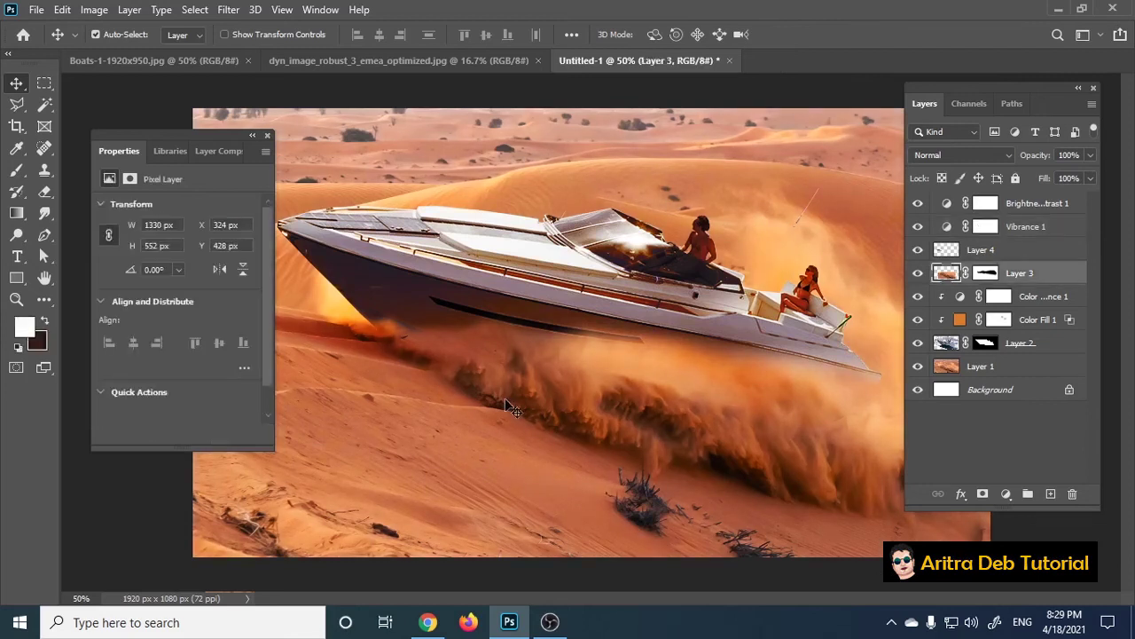
{"action": "key", "text": "ctrl+minus"}
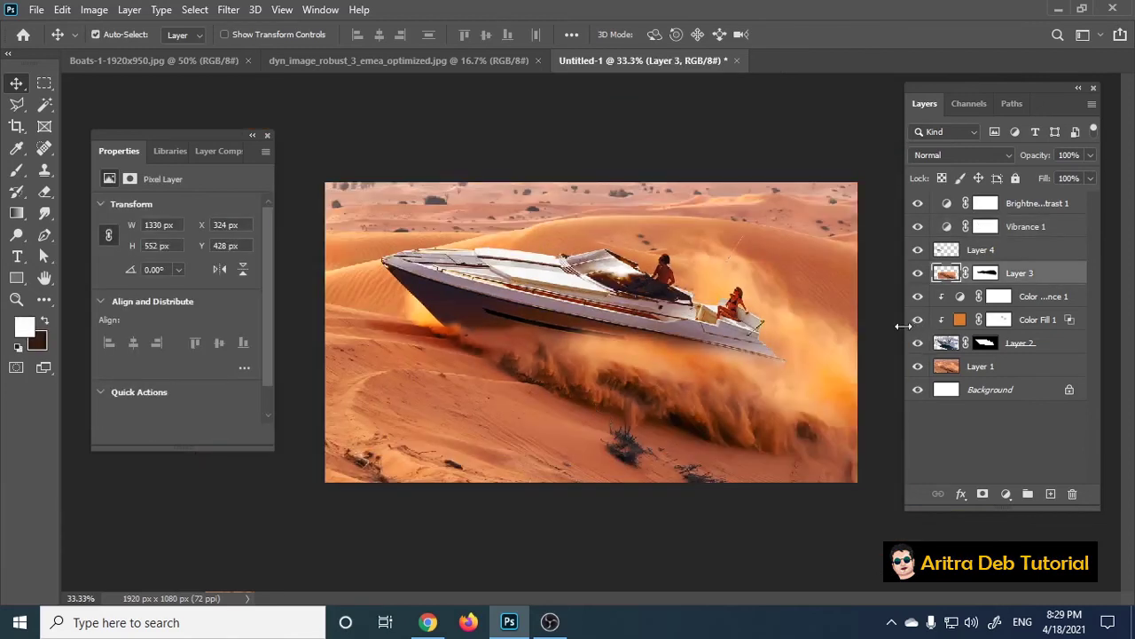
{"action": "left_click", "coordinate": [884, 330]}
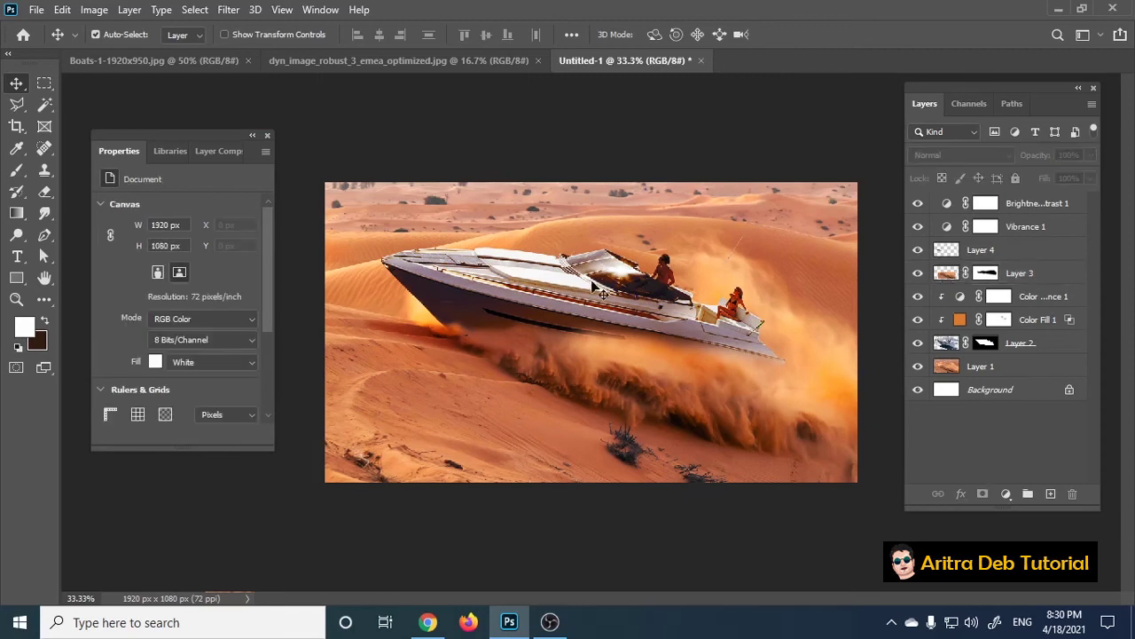
Select Color Fill 1 and try brighter orange and red hues in its Color Picker.
{"action": "left_click", "coordinate": [1035, 320]}
{"action": "left_click", "coordinate": [1090, 179]}
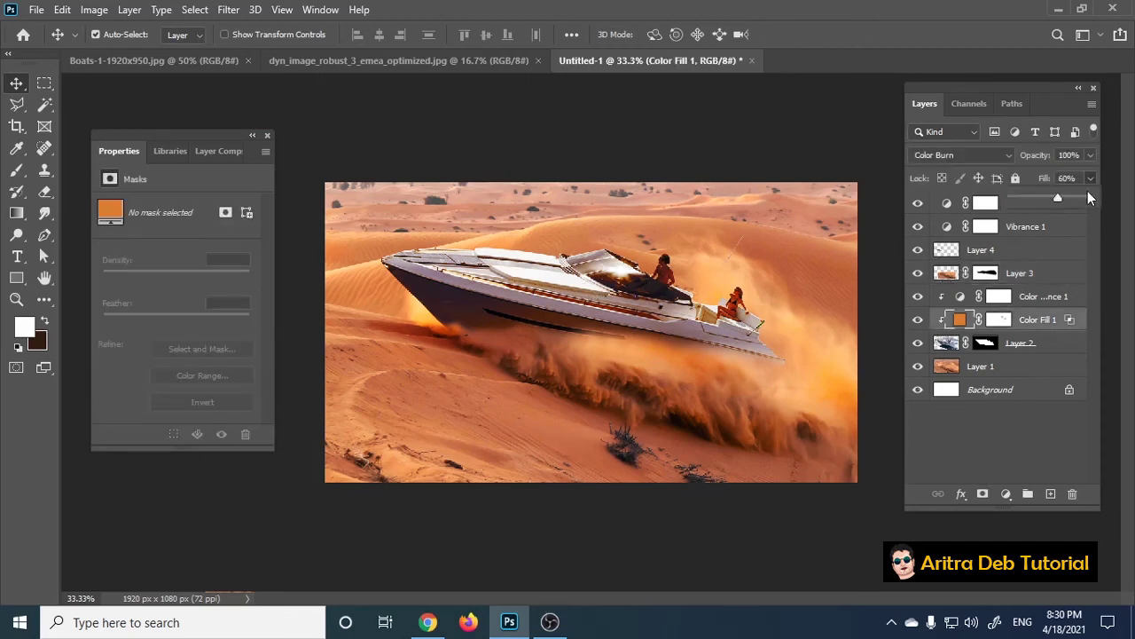
{"action": "left_click_drag", "start_coordinate": [1079, 199], "coordinate": [1057, 200]}
{"action": "double_click", "coordinate": [959, 319]}
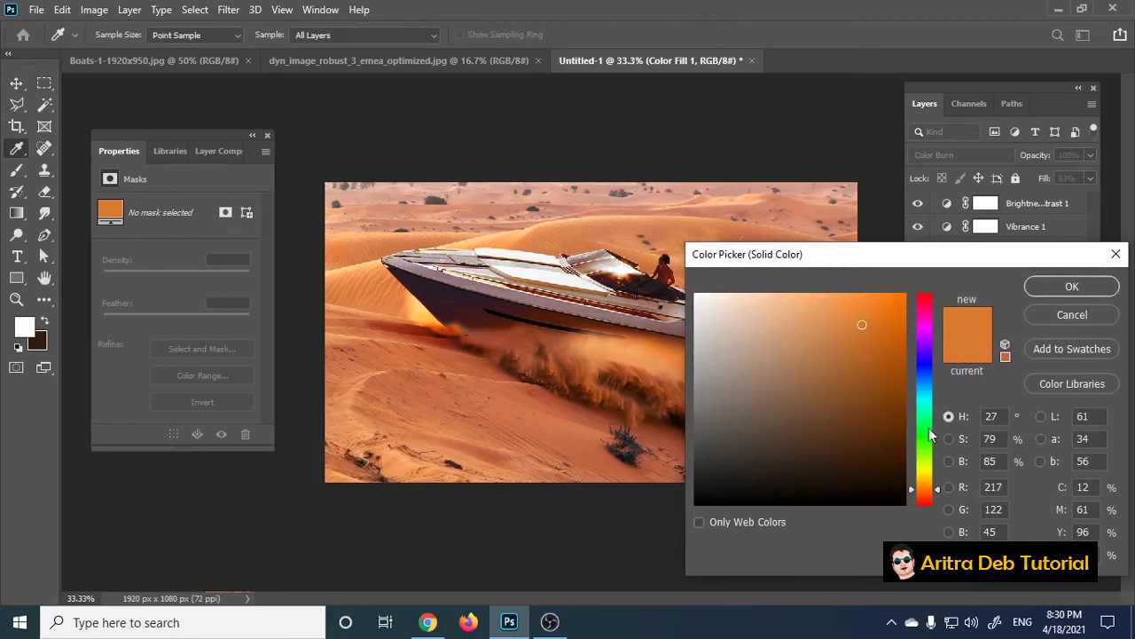
{"action": "left_click", "coordinate": [925, 482]}
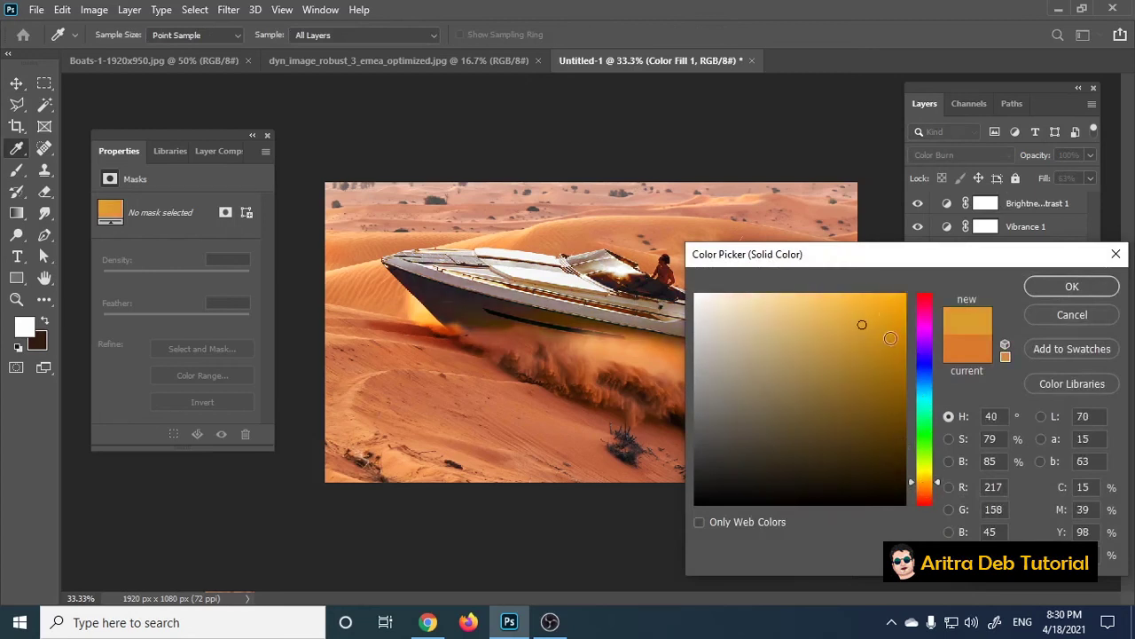
{"action": "left_click_drag", "start_coordinate": [887, 254], "coordinate": [996, 255]}
{"action": "left_click", "coordinate": [1015, 294]}
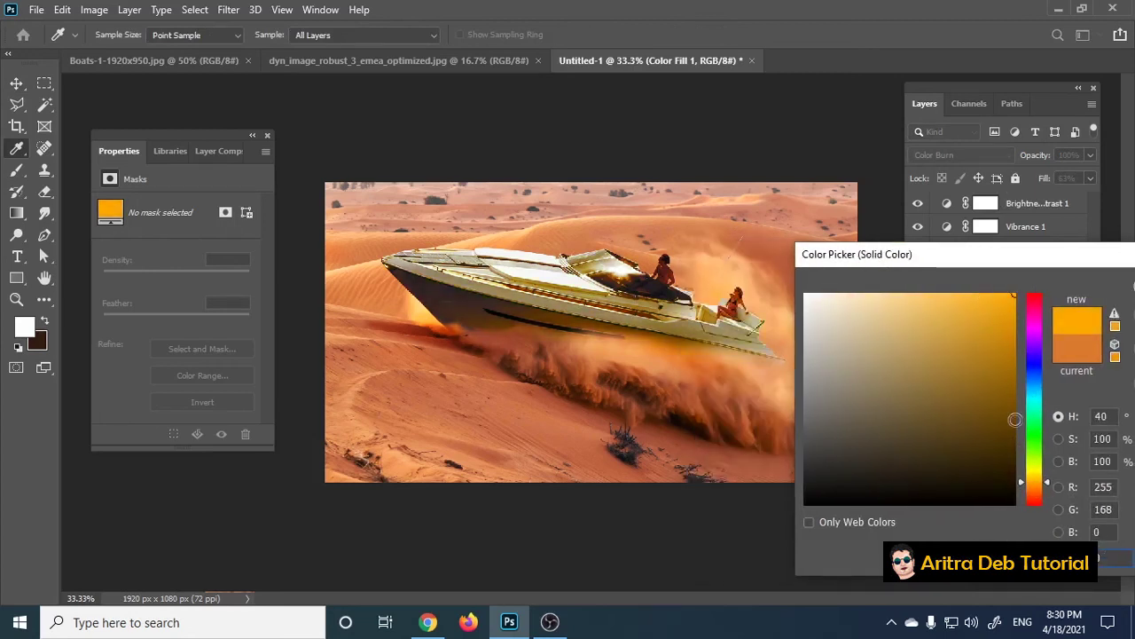
{"action": "left_click", "coordinate": [1034, 498]}
{"action": "left_click", "coordinate": [994, 318]}
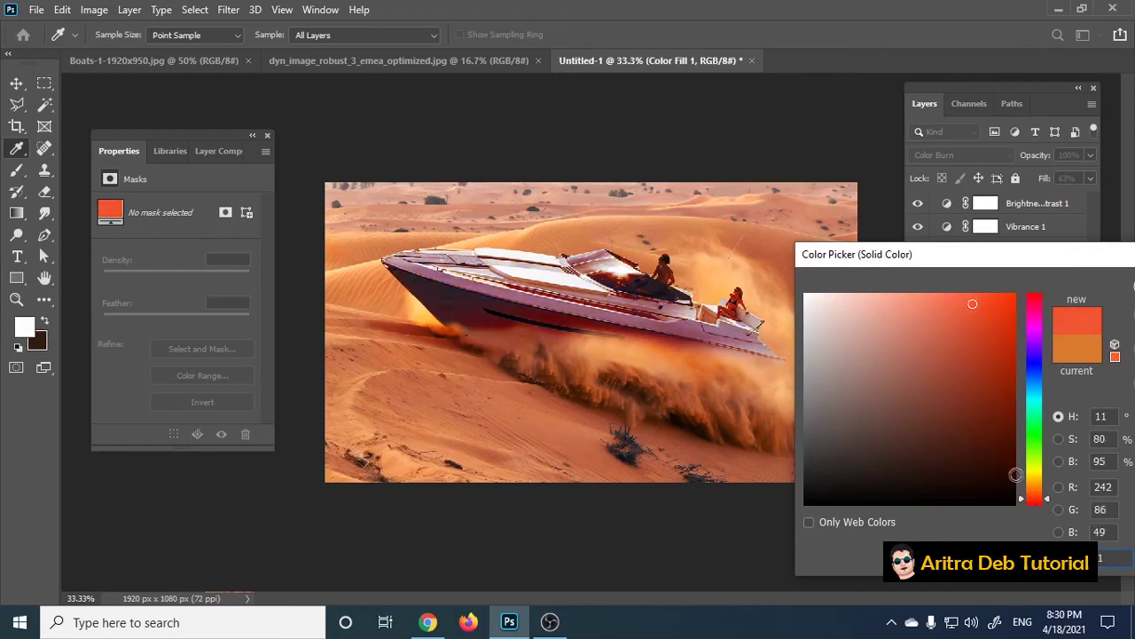
Settle on orange R255 G146 B49 as the new fill colour.
{"action": "left_click", "coordinate": [1037, 489]}
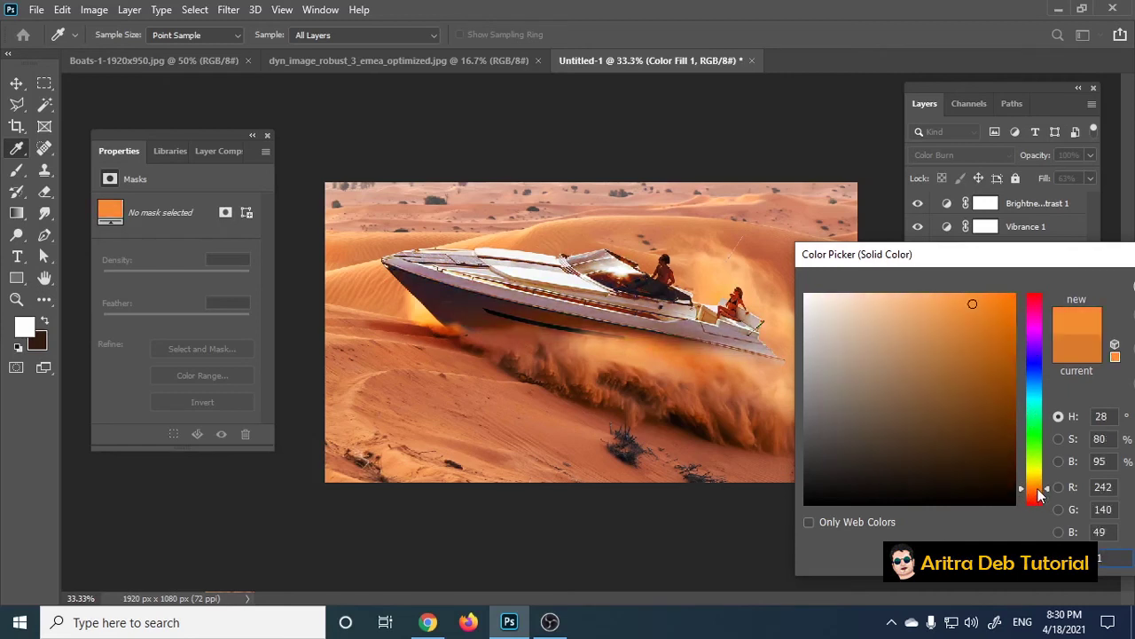
{"action": "left_click", "coordinate": [951, 334]}
{"action": "mouse_move", "coordinate": [953, 332]}
{"action": "left_mouse_down"}
{"action": "mouse_move", "coordinate": [964, 332]}
{"action": "mouse_move", "coordinate": [943, 296]}
{"action": "mouse_move", "coordinate": [975, 294]}
{"action": "left_mouse_up"}
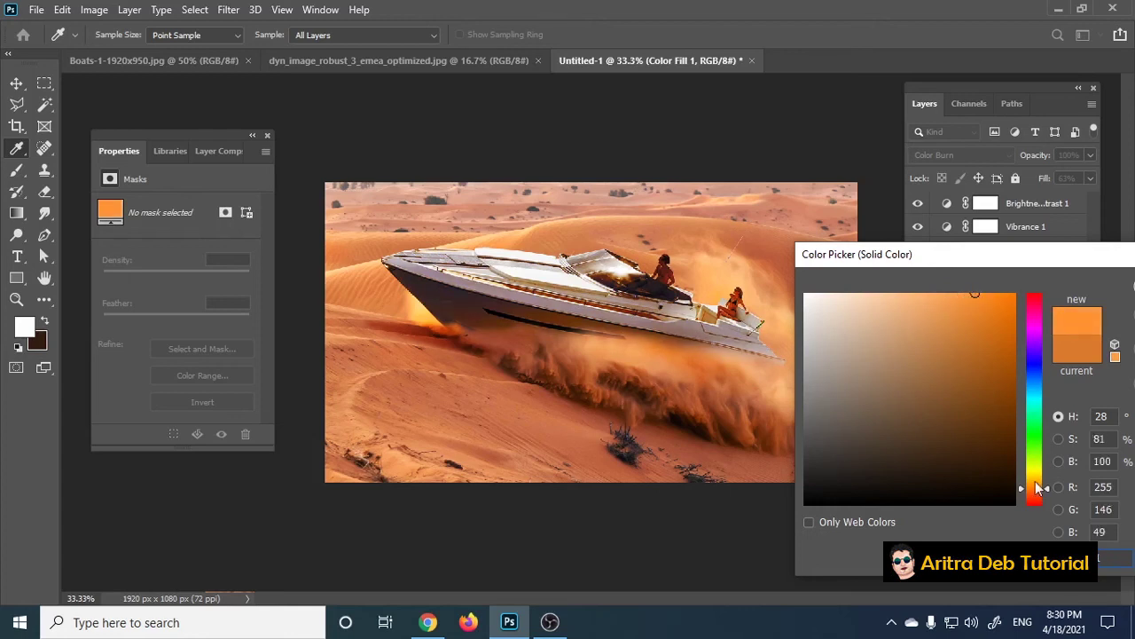
{"action": "left_click_drag", "start_coordinate": [995, 256], "coordinate": [832, 228]}
{"action": "left_click", "coordinate": [985, 272]}
Set Color Fill 1's fill to 63%.
{"action": "key", "text": "ctrl"}
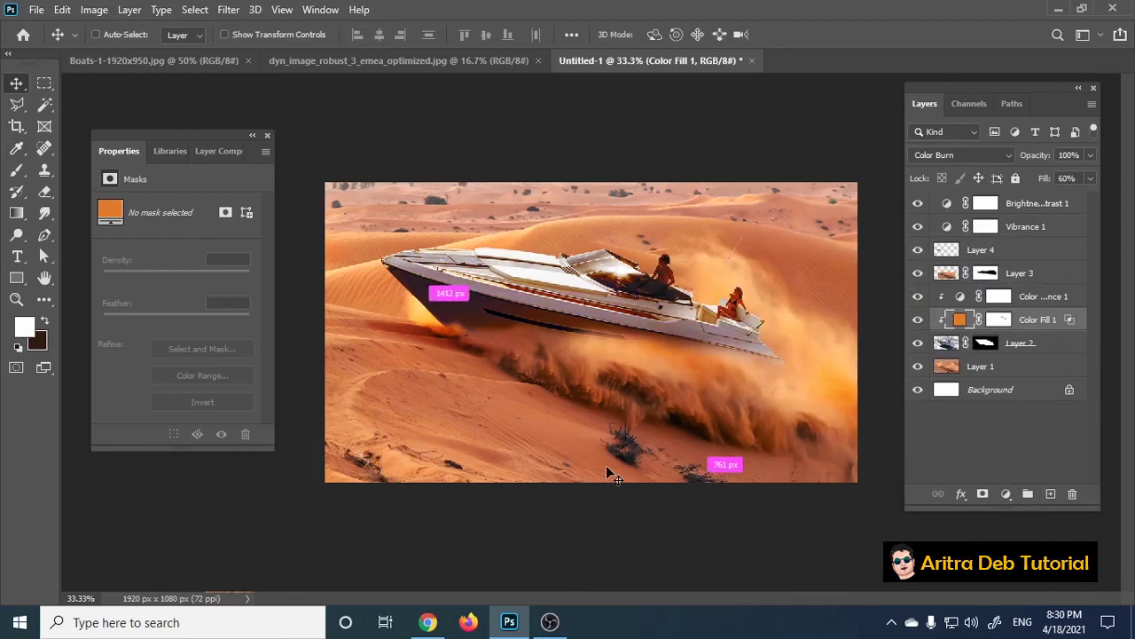
{"action": "key", "text": "shift+6"}
{"action": "key", "text": "shift+3"}
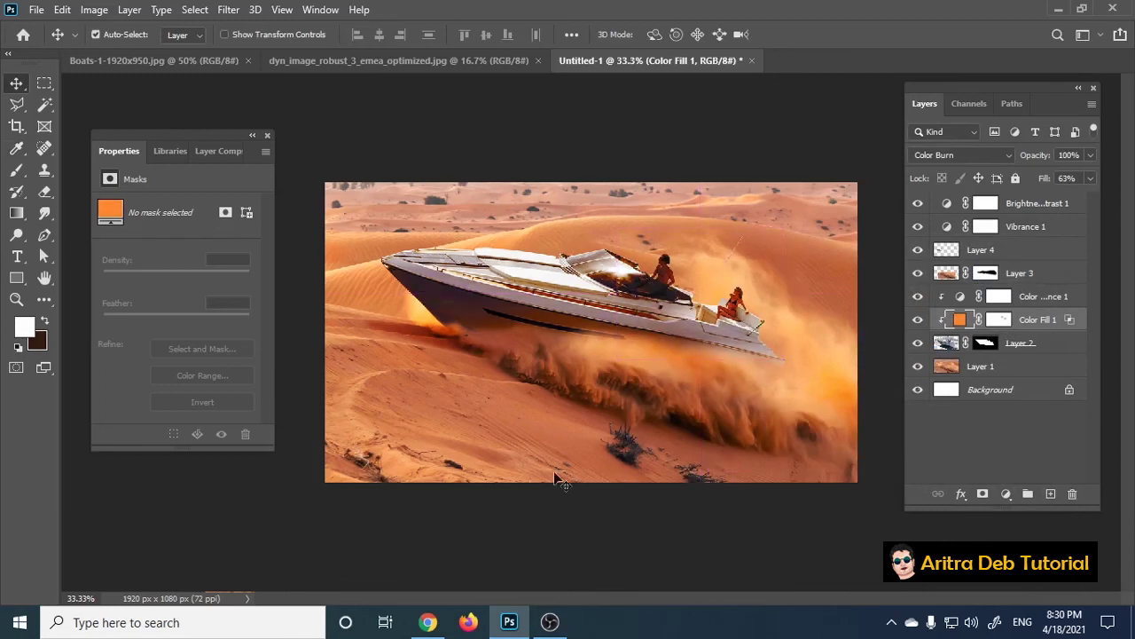
{"action": "left_click", "coordinate": [708, 545]}
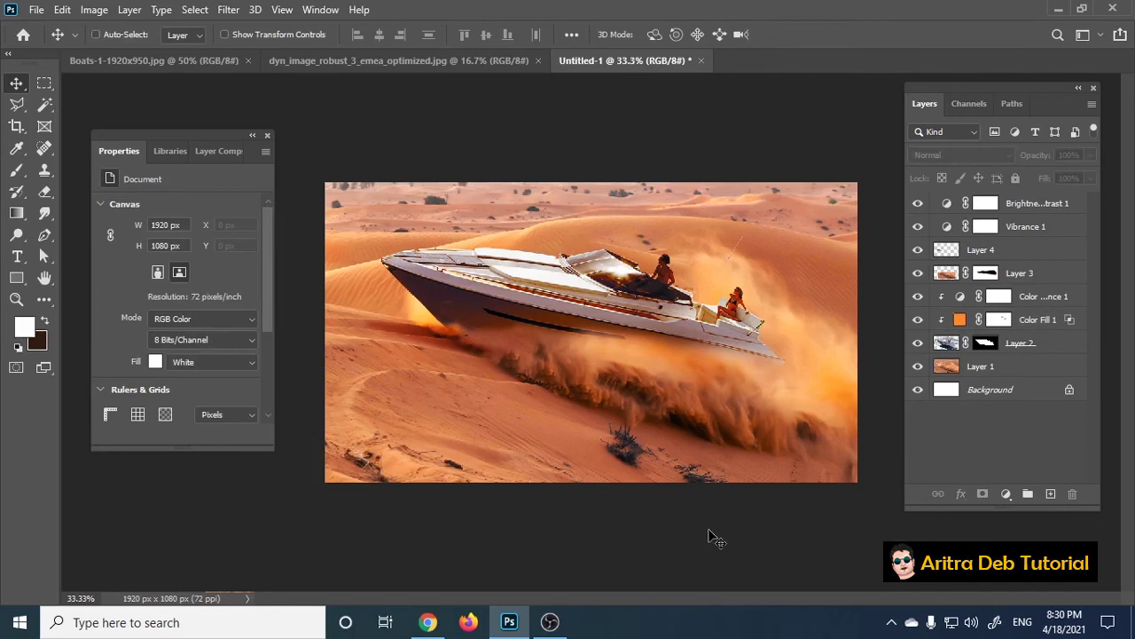
At 50% zoom, hide and show Color Fill 1 to compare the orange tint, then select Color Balance 1.
{"action": "key", "text": "ctrl+plus"}
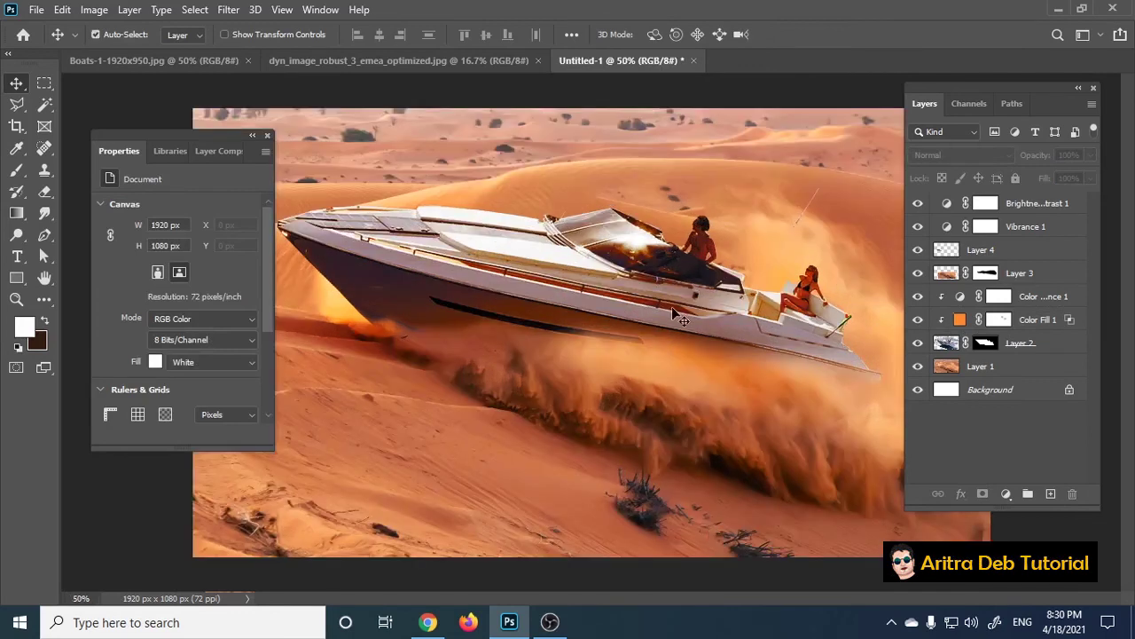
{"action": "left_click", "coordinate": [1029, 319]}
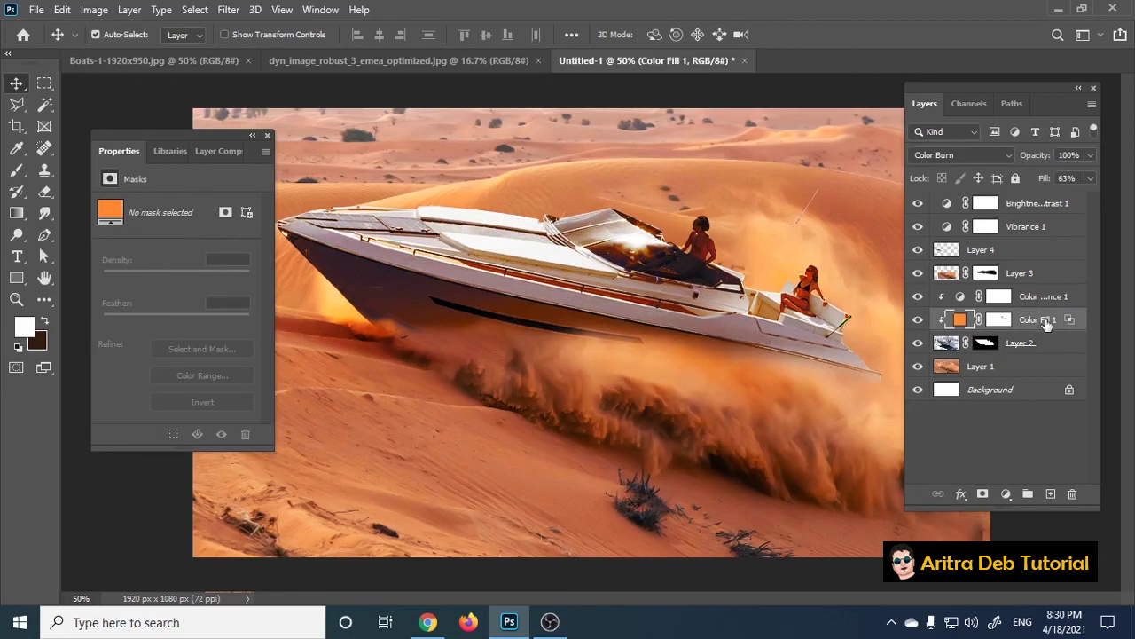
{"action": "left_click", "coordinate": [919, 320]}
{"action": "key", "text": "alt+bracketright"}
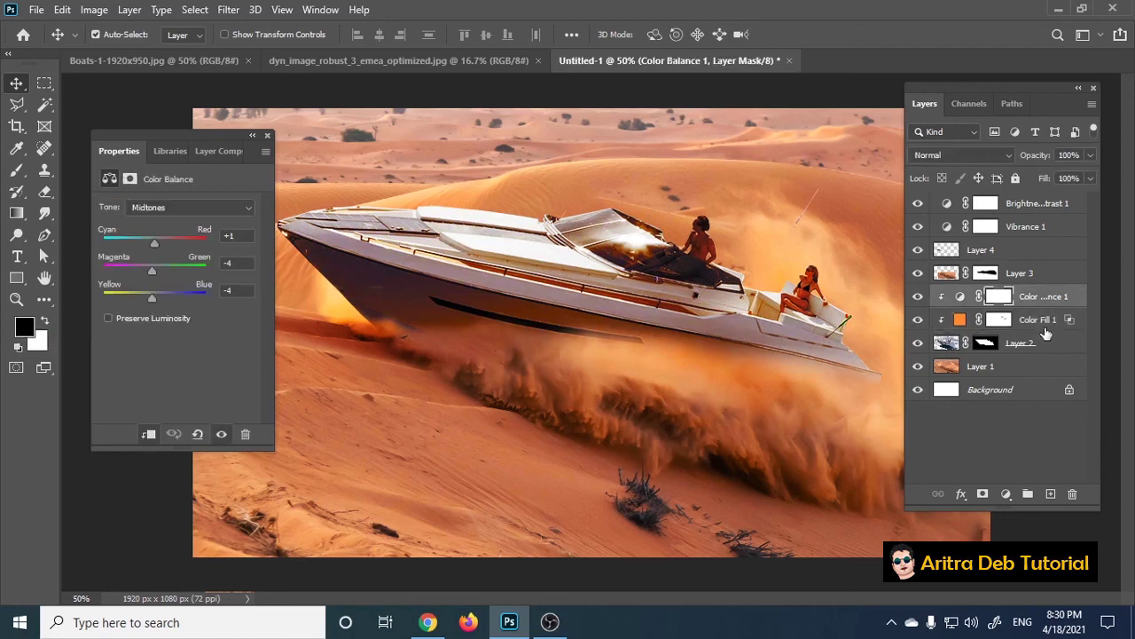
{"action": "left_click", "coordinate": [1007, 495]}
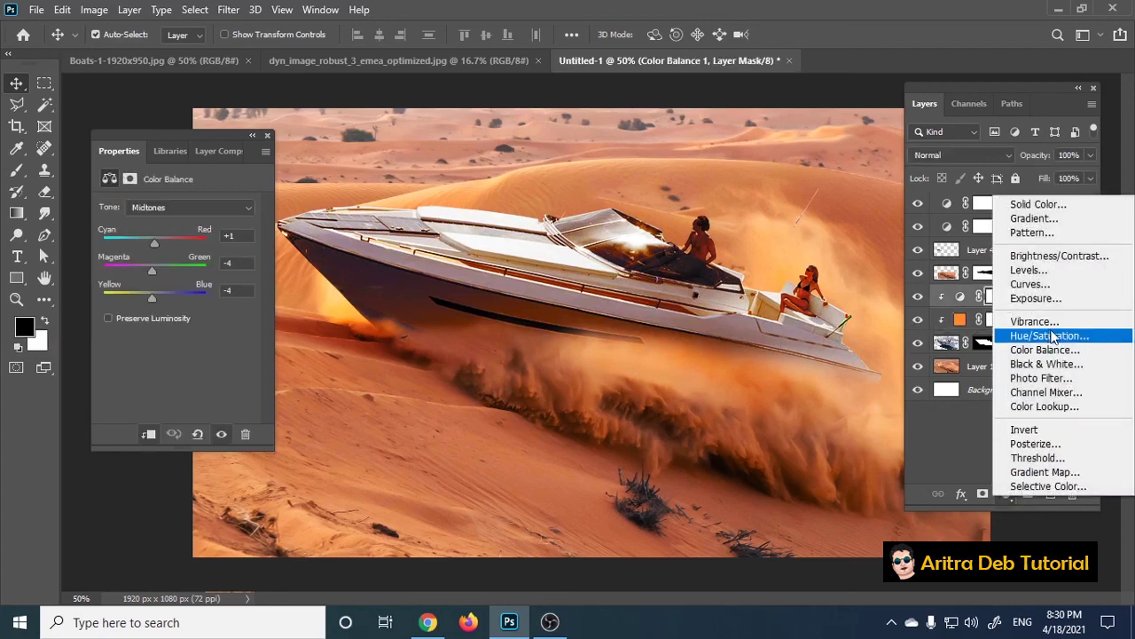
Add a Levels adjustment clipped to the boat with white input level 161.
{"action": "left_click", "coordinate": [1050, 275]}
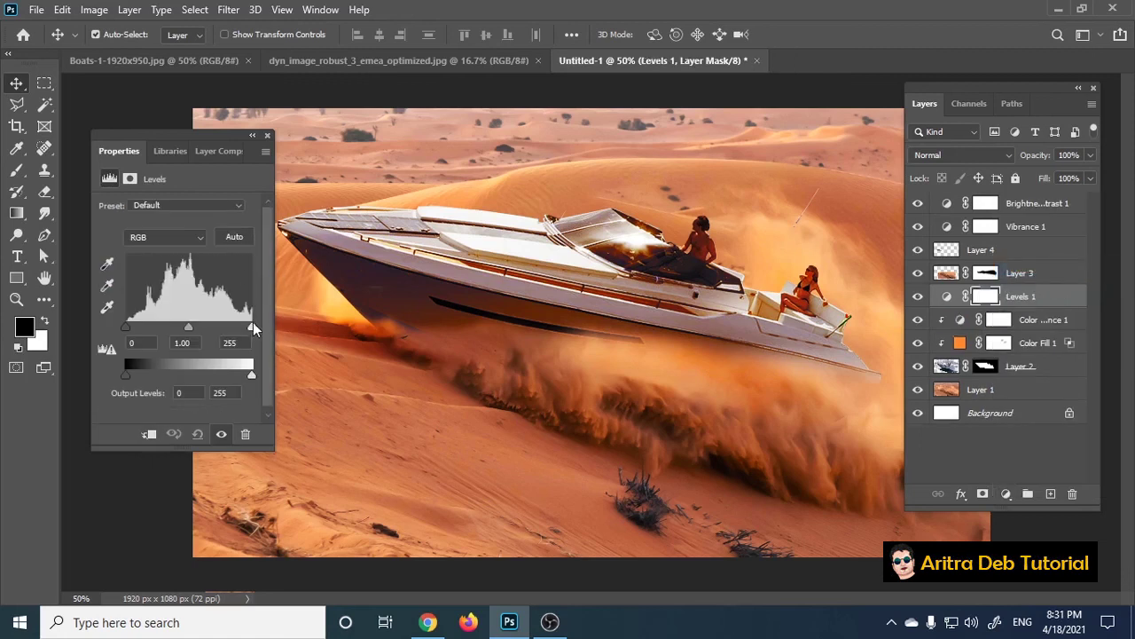
{"action": "left_click", "coordinate": [148, 434]}
{"action": "left_click_drag", "start_coordinate": [252, 327], "coordinate": [210, 342]}
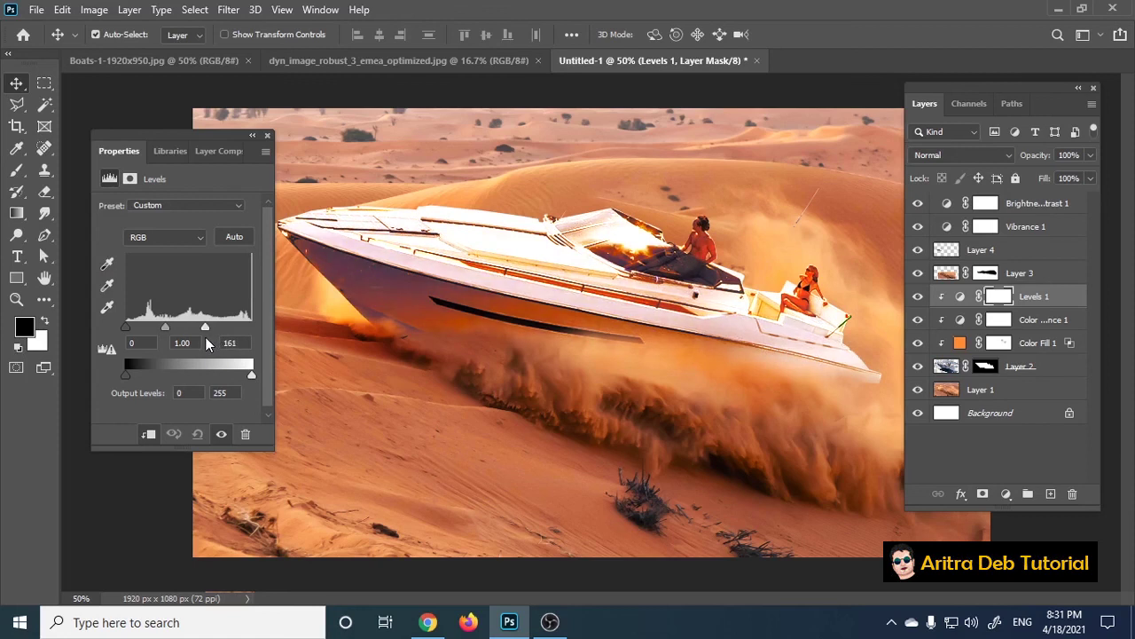
{"action": "left_click_drag", "start_coordinate": [166, 331], "coordinate": [166, 334]}
{"action": "left_click", "coordinate": [999, 297]}
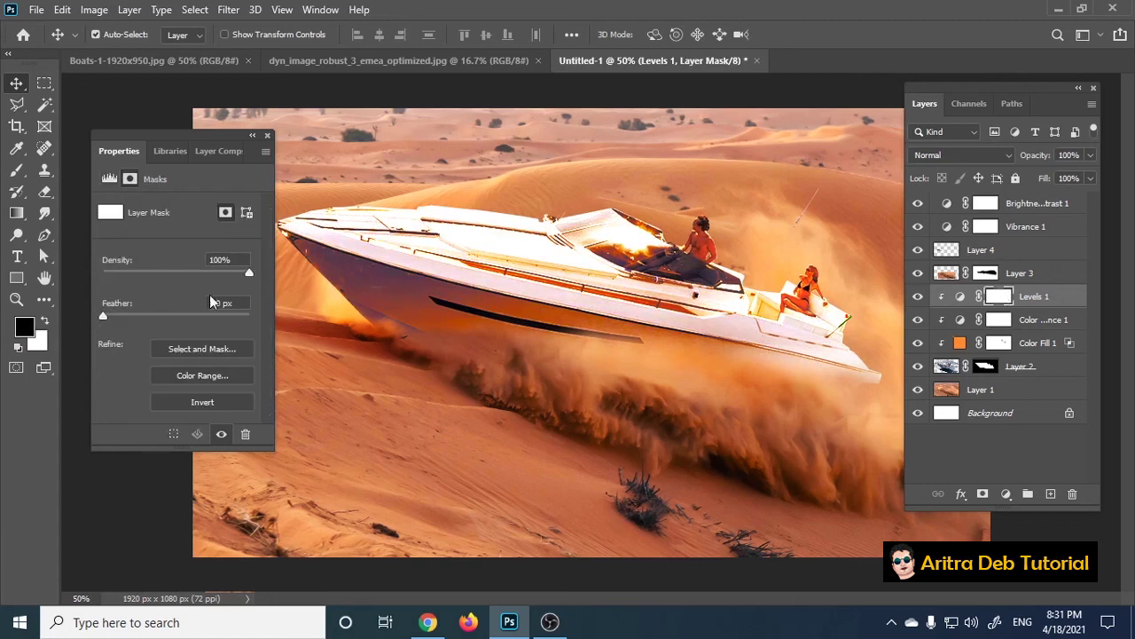
{"action": "left_click", "coordinate": [267, 136]}
{"action": "left_click", "coordinate": [45, 325]}
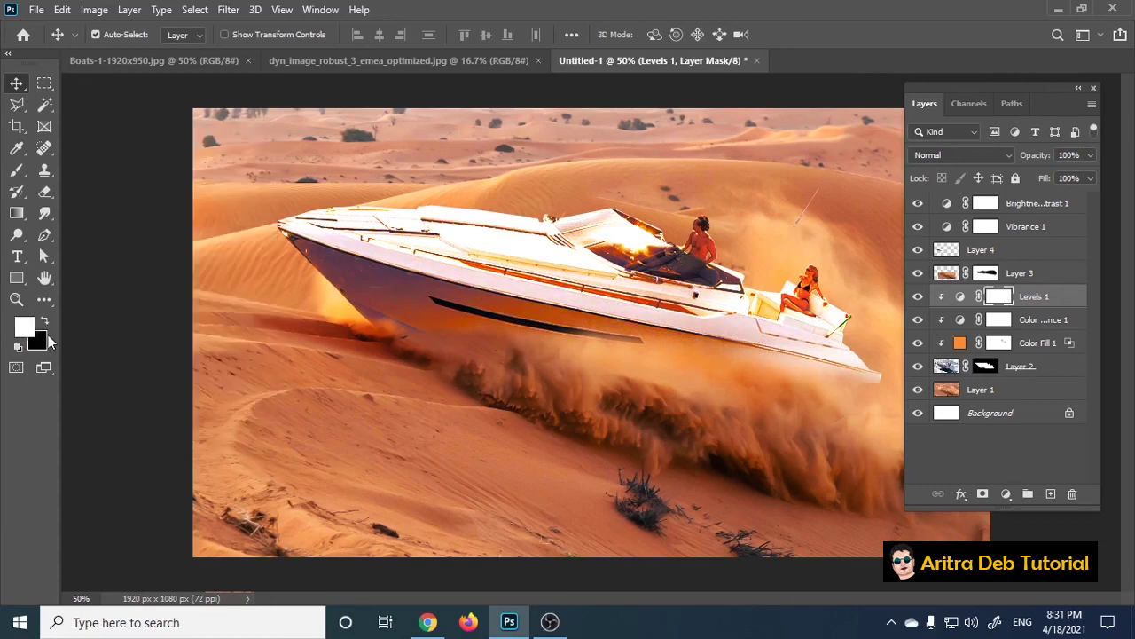
Turn Levels 1's mask black, then paint the brightening back onto the boat's cabin with a soft white brush.
{"action": "key", "text": "ctrl+i"}
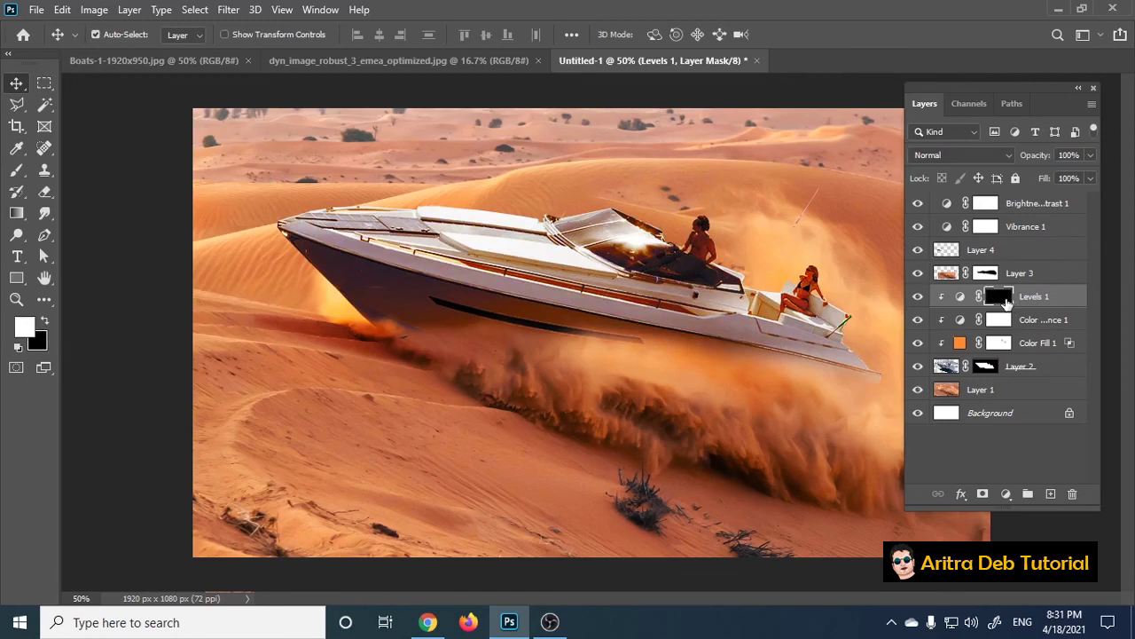
{"action": "left_click", "coordinate": [16, 170]}
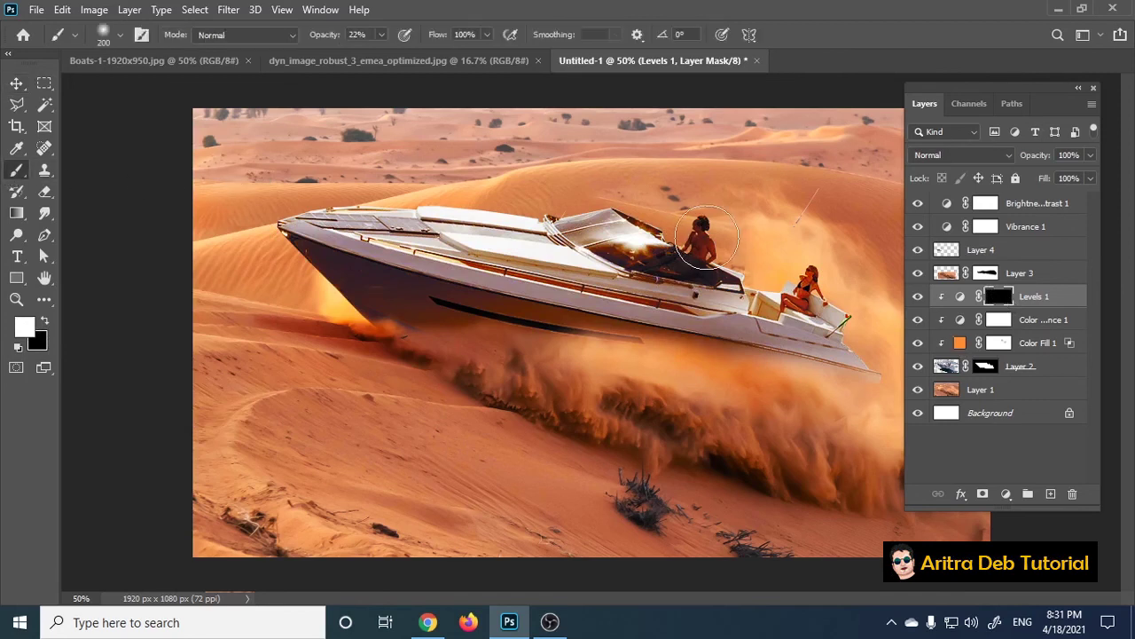
{"action": "left_click_drag", "start_coordinate": [677, 221], "coordinate": [674, 224]}
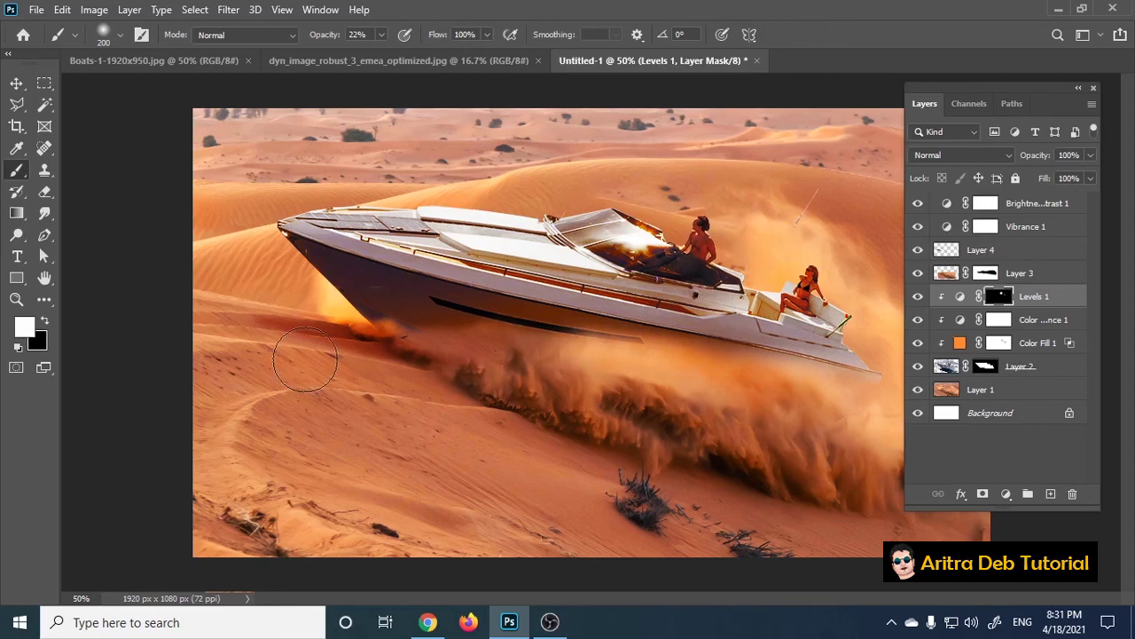
{"action": "key", "text": "ctrl+minus"}
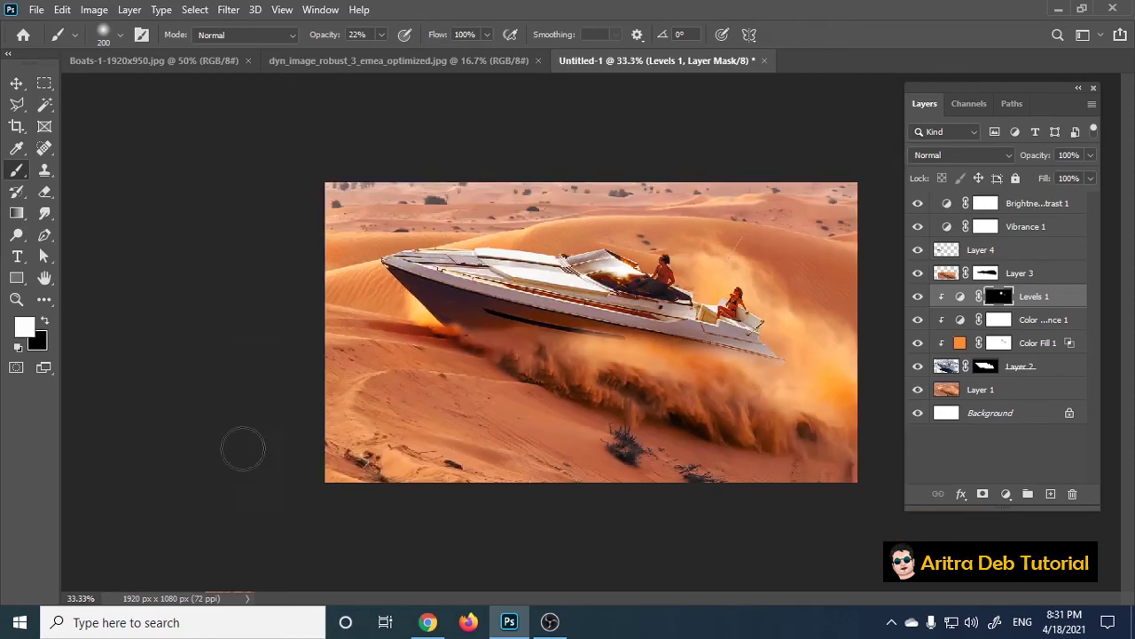
{"action": "key", "text": "ctrl+plus"}
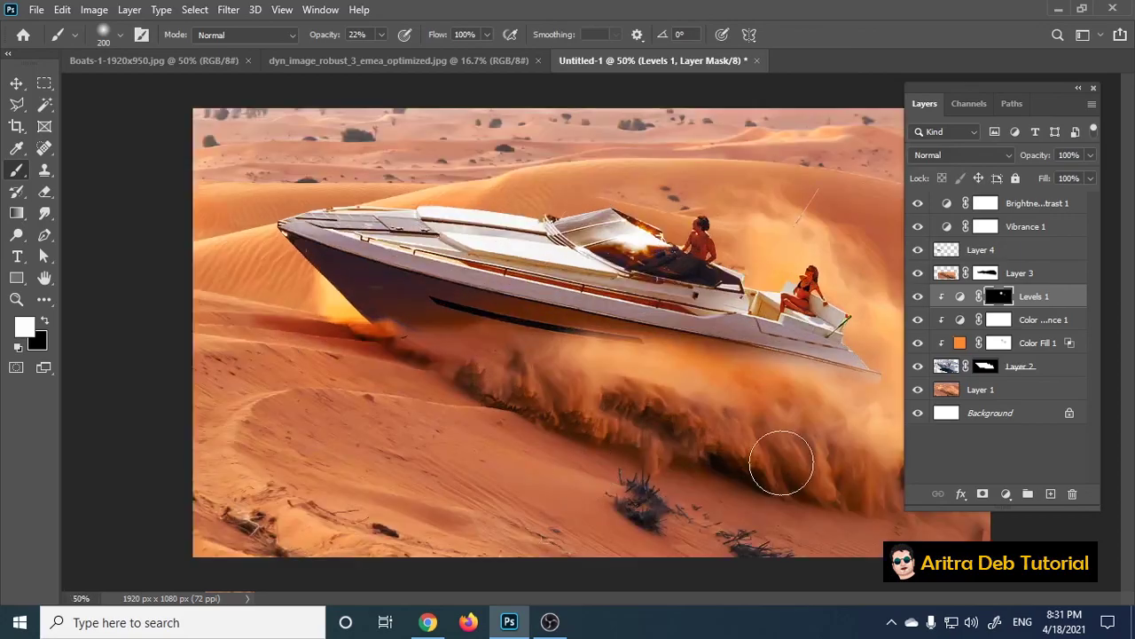